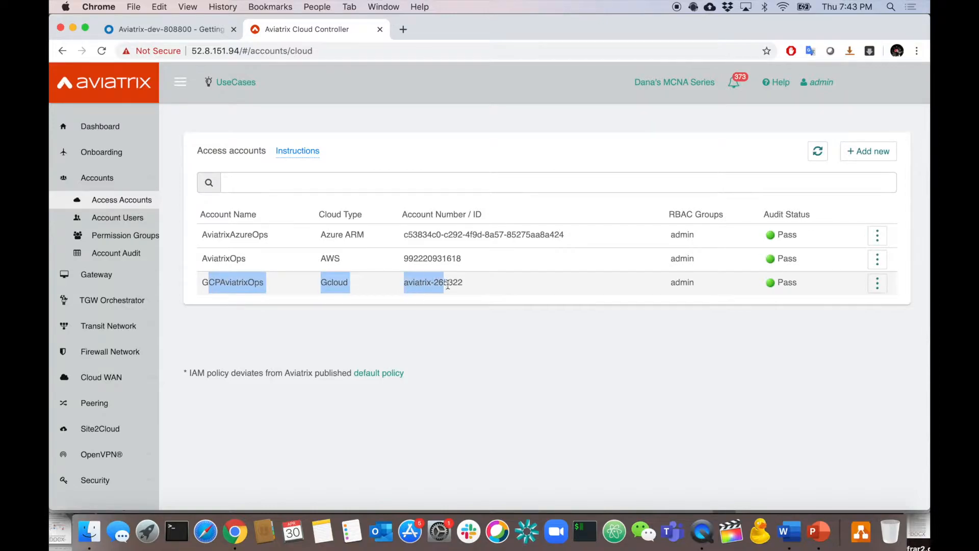
Highlight the AviatrixOps AWS and AviatrixAzureOps Azure account rows.
{"action": "left_click_drag", "start_coordinate": [203, 258], "coordinate": [389, 261]}
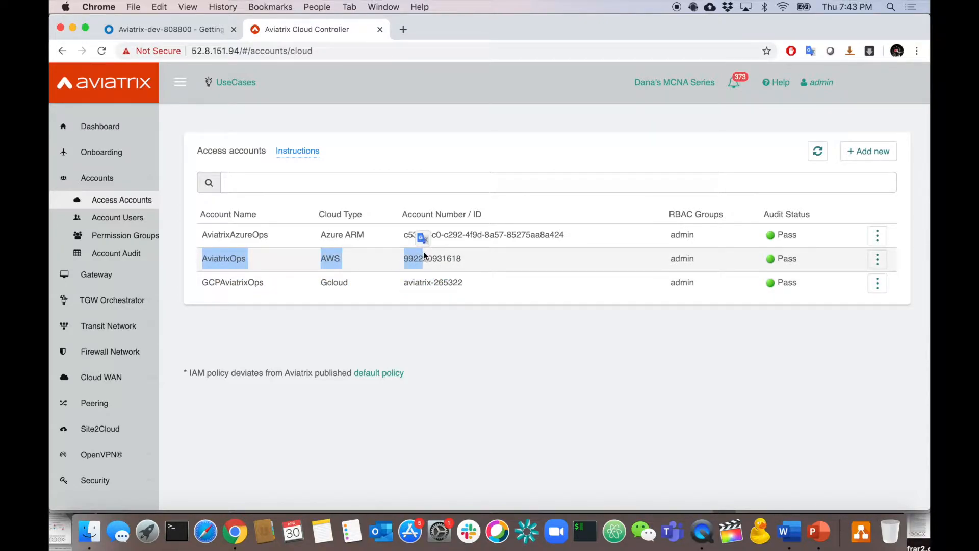
{"action": "left_click_drag", "start_coordinate": [203, 232], "coordinate": [443, 246]}
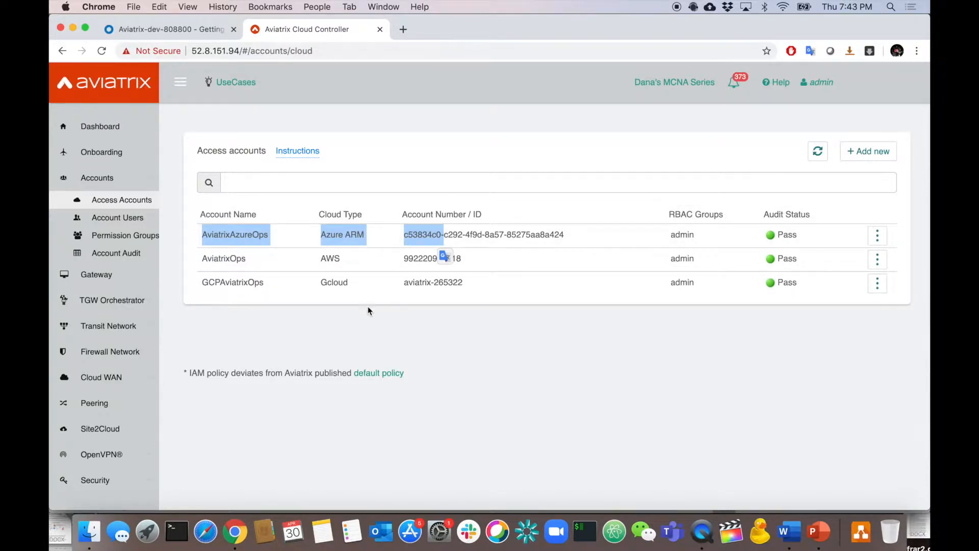
{"action": "left_click", "coordinate": [363, 325]}
Review the Account Users list, then move to the Permission Groups list.
{"action": "left_click", "coordinate": [135, 218]}
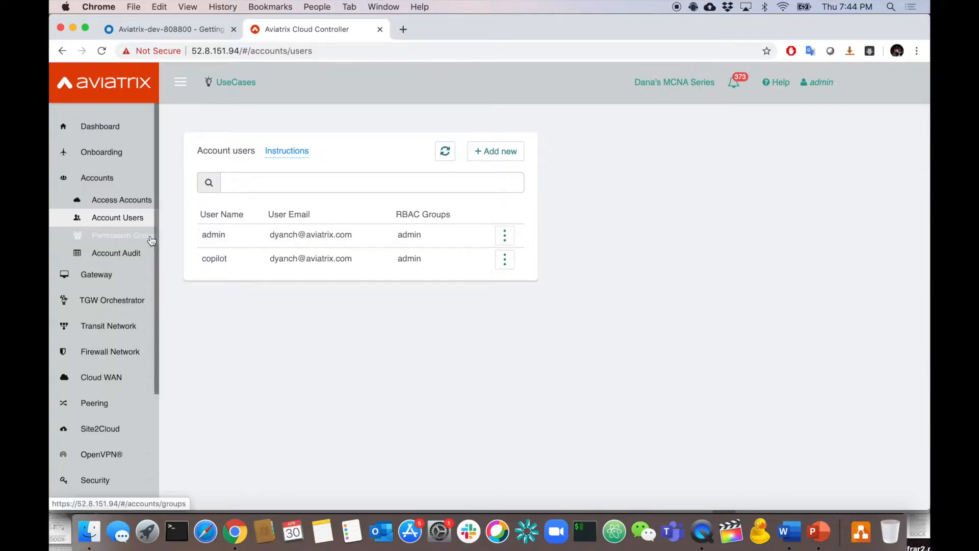
{"action": "left_click", "coordinate": [125, 235]}
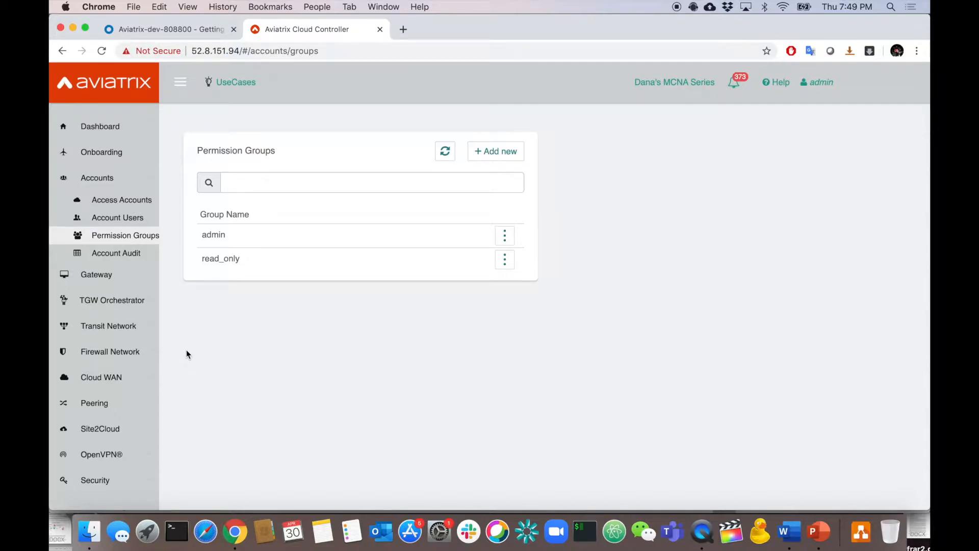
{"action": "scroll", "coordinate": [93, 341], "scroll_direction": "down", "scroll_amount": 3}
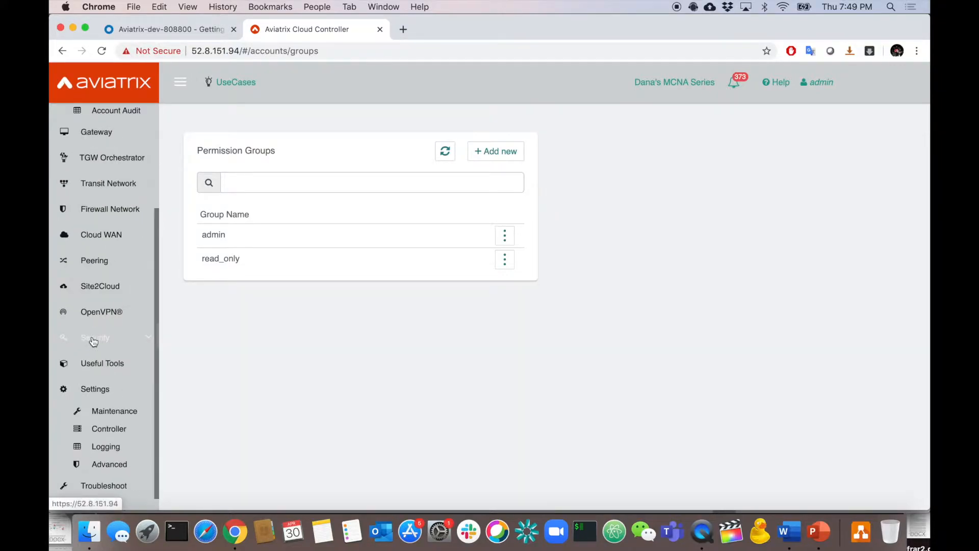
Under Controller SAML Login, add a new endpoint with Access 'Set by SAML IDP attribute'.
{"action": "left_click", "coordinate": [117, 434]}
{"action": "left_click", "coordinate": [452, 149]}
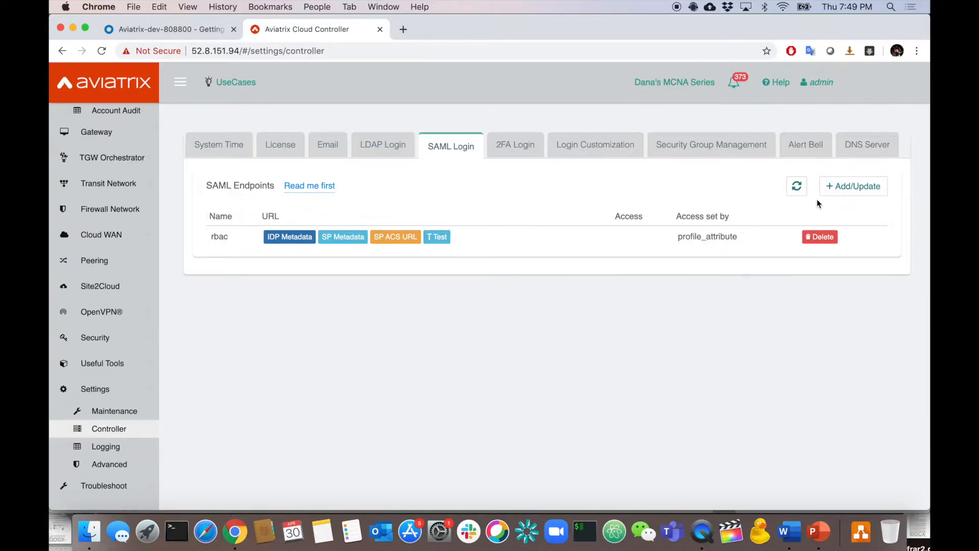
{"action": "left_click", "coordinate": [847, 188]}
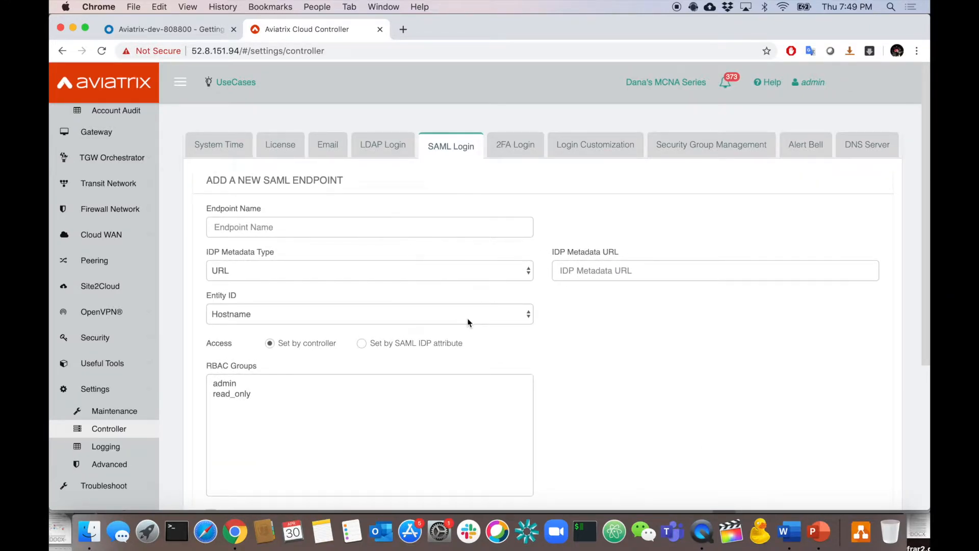
{"action": "scroll", "coordinate": [593, 366], "scroll_direction": "down", "scroll_amount": 5}
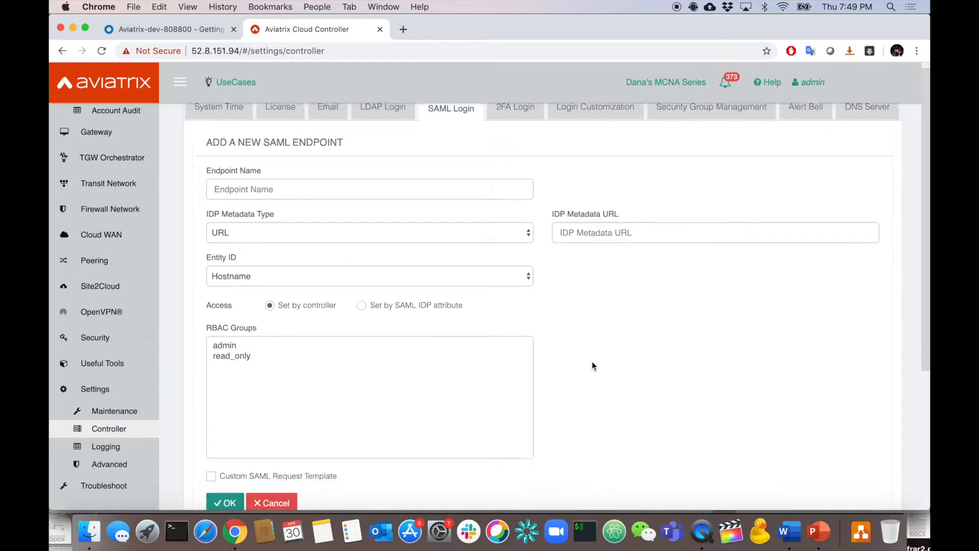
{"action": "scroll", "coordinate": [593, 366], "scroll_direction": "down", "scroll_amount": 2}
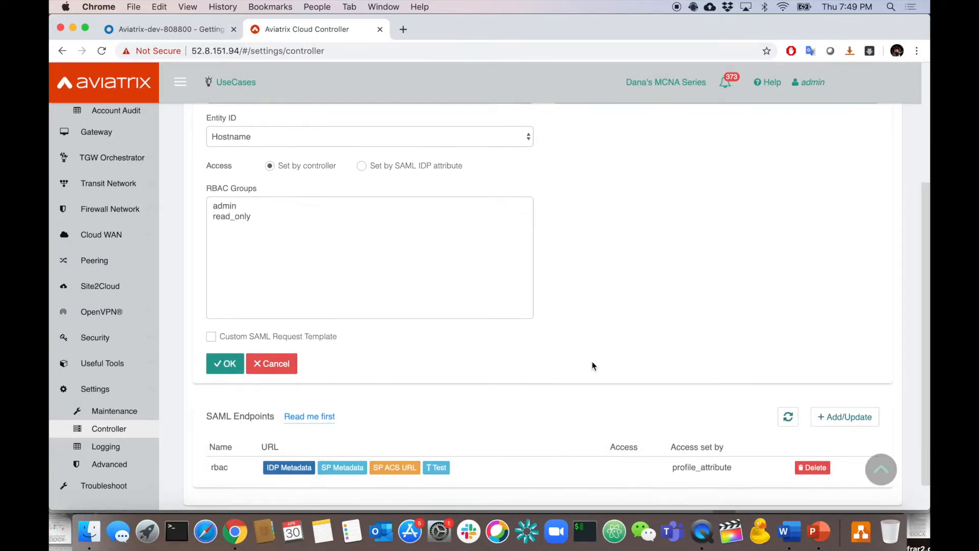
{"action": "scroll", "coordinate": [592, 365], "scroll_direction": "up", "scroll_amount": 5}
{"action": "scroll", "coordinate": [403, 298], "scroll_direction": "up", "scroll_amount": 1}
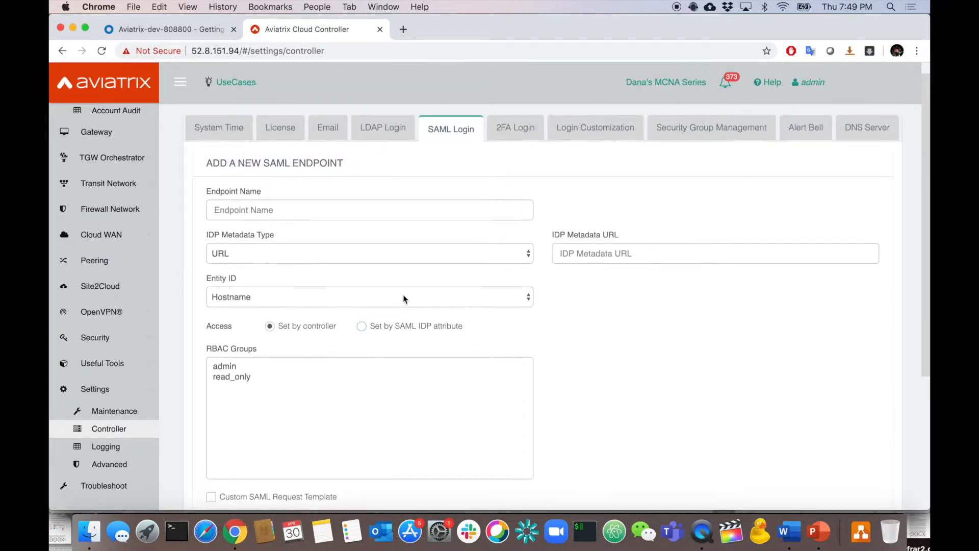
{"action": "left_click", "coordinate": [377, 329]}
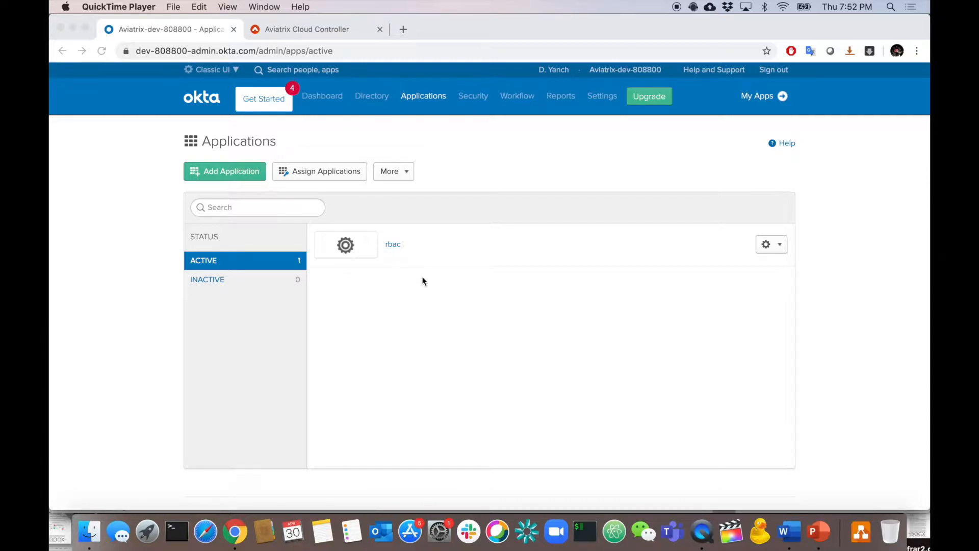
In the rbac app's General settings, find and highlight the Profile attribute statement.
{"action": "left_click", "coordinate": [399, 294]}
{"action": "left_click", "coordinate": [392, 246]}
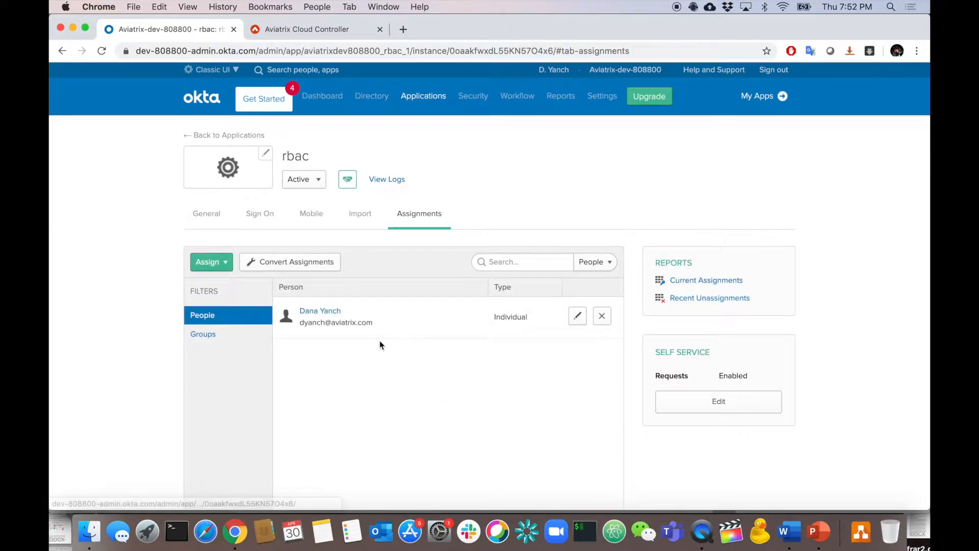
{"action": "left_click", "coordinate": [207, 213]}
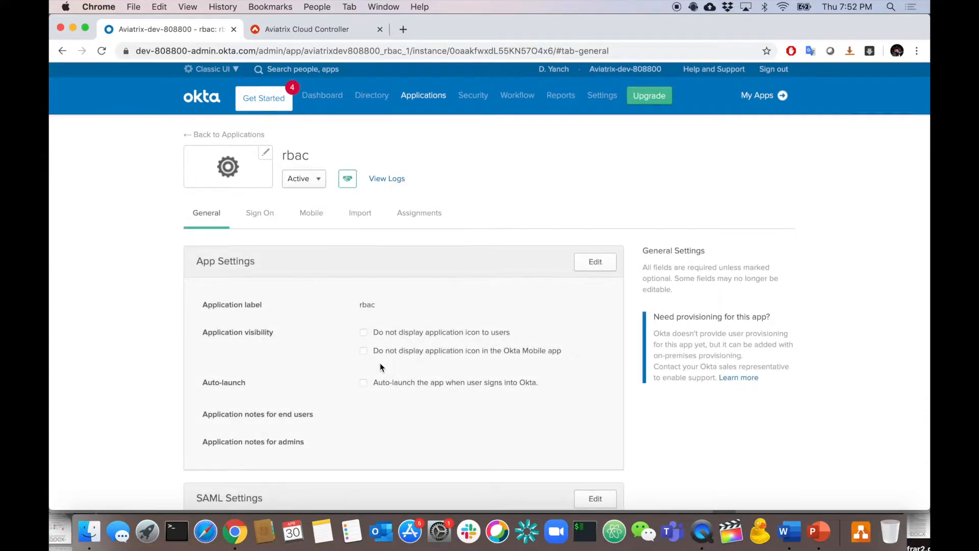
{"action": "scroll", "coordinate": [381, 363], "scroll_direction": "down", "scroll_amount": 3}
{"action": "scroll", "coordinate": [380, 365], "scroll_direction": "down", "scroll_amount": 4}
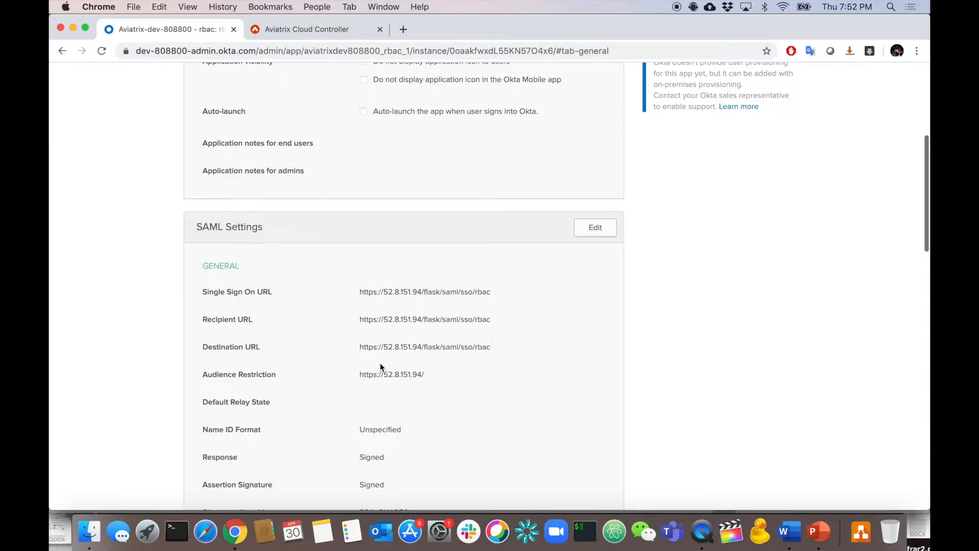
{"action": "scroll", "coordinate": [227, 266], "scroll_direction": "down", "scroll_amount": 1}
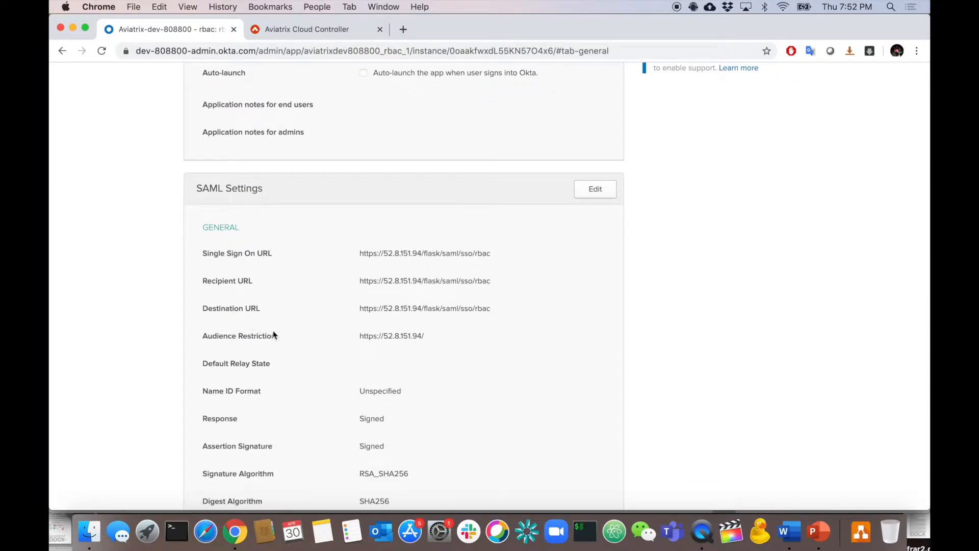
{"action": "scroll", "coordinate": [354, 352], "scroll_direction": "down", "scroll_amount": 3}
{"action": "scroll", "coordinate": [381, 441], "scroll_direction": "down", "scroll_amount": 9}
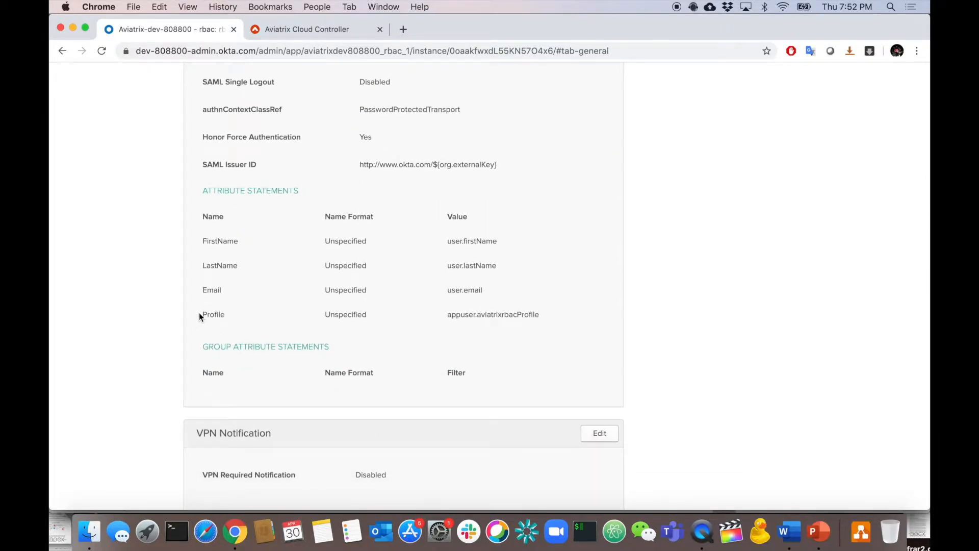
{"action": "left_click_drag", "start_coordinate": [201, 313], "coordinate": [226, 315]}
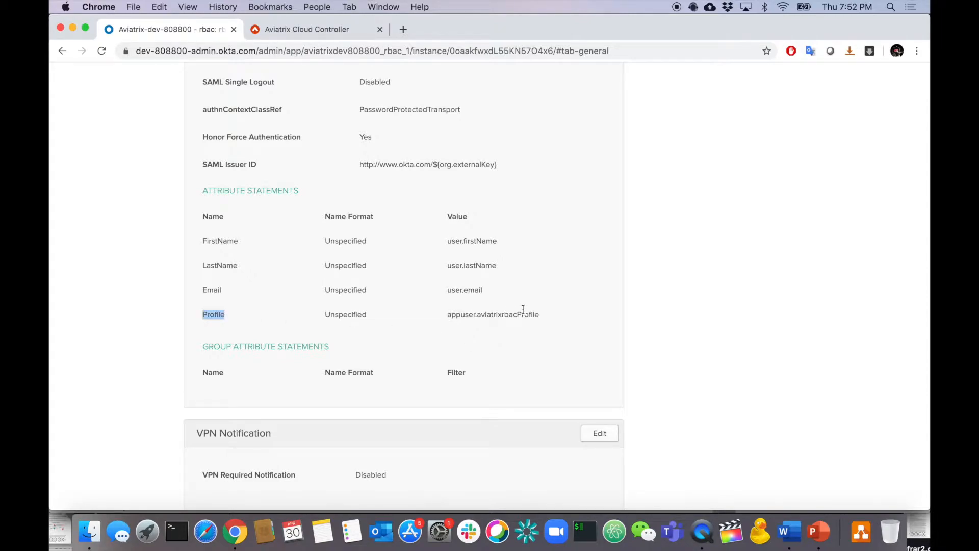
Go to Directory > Profile Editor.
{"action": "scroll", "coordinate": [523, 311], "scroll_direction": "up", "scroll_amount": 15}
{"action": "mouse_move", "coordinate": [419, 106]}
{"action": "mouse_move", "coordinate": [371, 100]}
{"action": "left_click", "coordinate": [440, 172]}
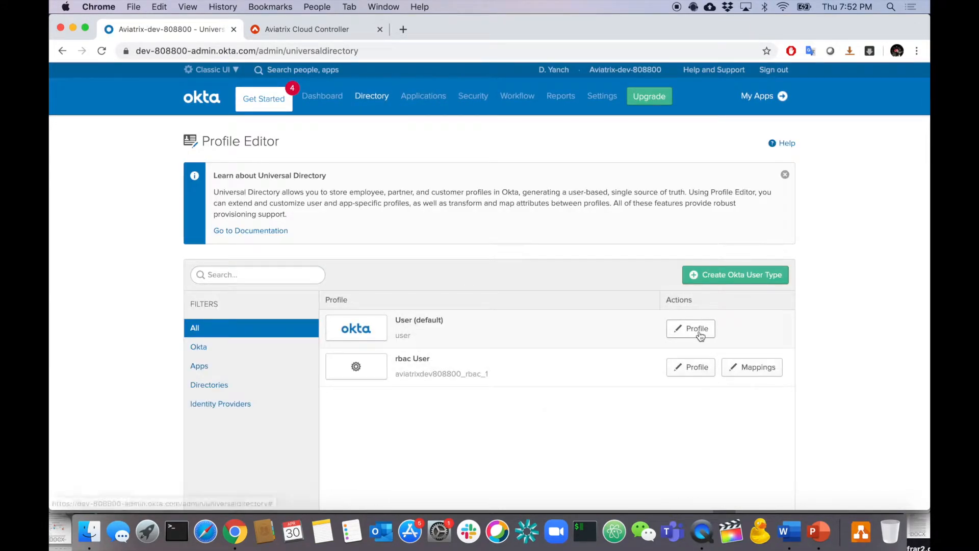
Open the User (default) profile and highlight the aviatrixrbacProfile variable name.
{"action": "left_click", "coordinate": [699, 331]}
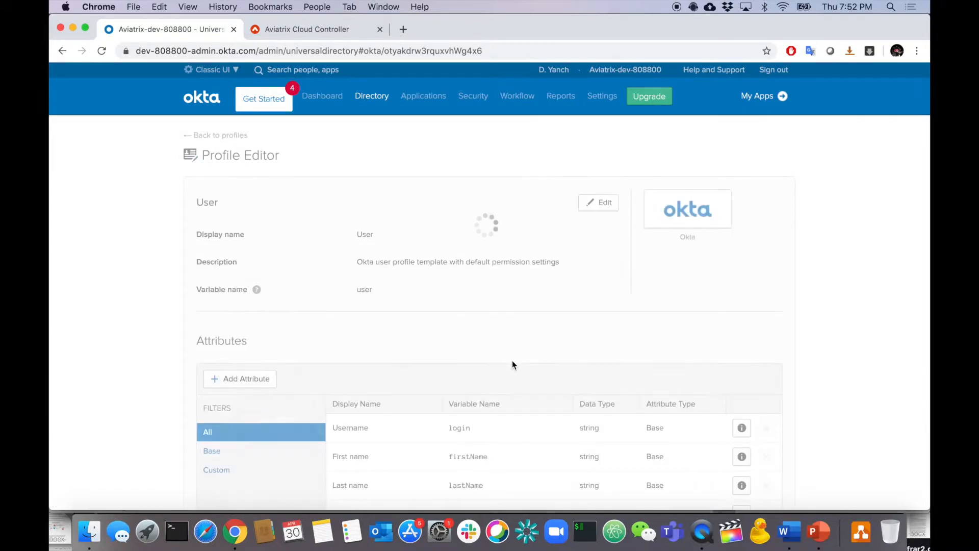
{"action": "scroll", "coordinate": [512, 362], "scroll_direction": "down", "scroll_amount": 20}
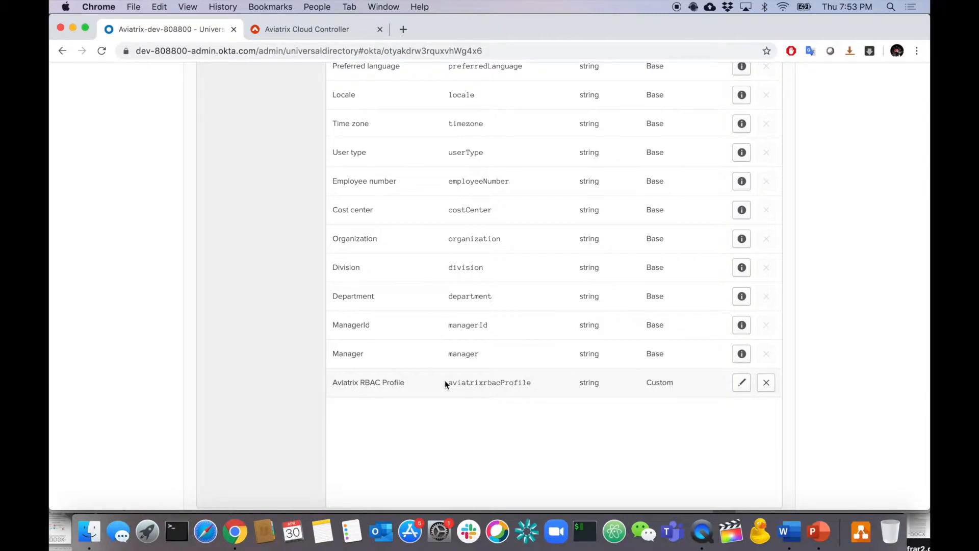
{"action": "left_click_drag", "start_coordinate": [448, 384], "coordinate": [532, 385]}
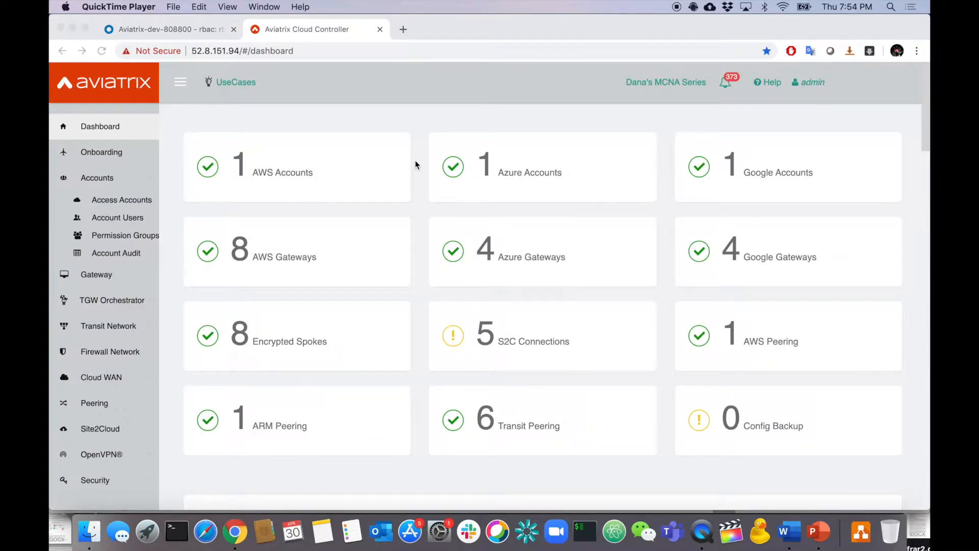
Open Permission Groups, view the PowerPoint requirements slide, and return to the controller.
{"action": "left_click", "coordinate": [127, 236]}
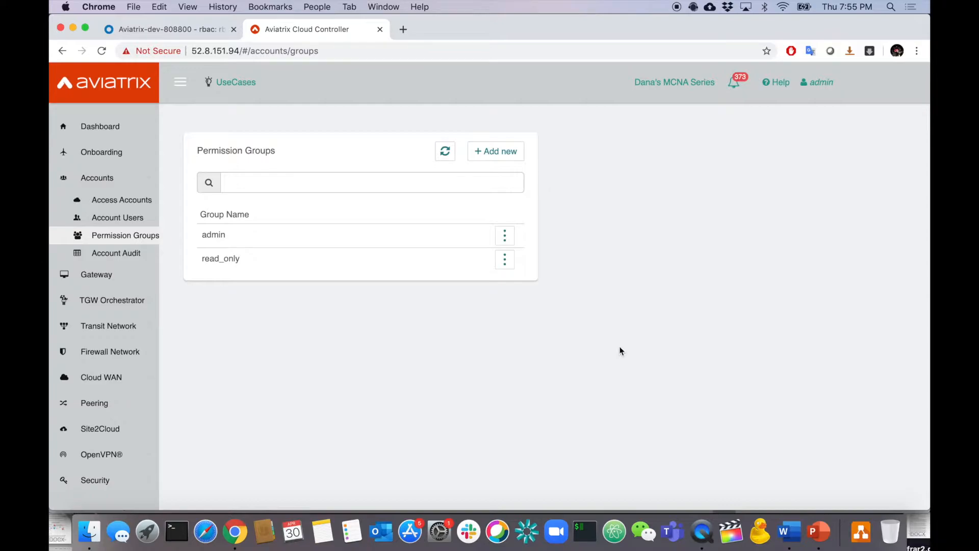
{"action": "left_click", "coordinate": [819, 531]}
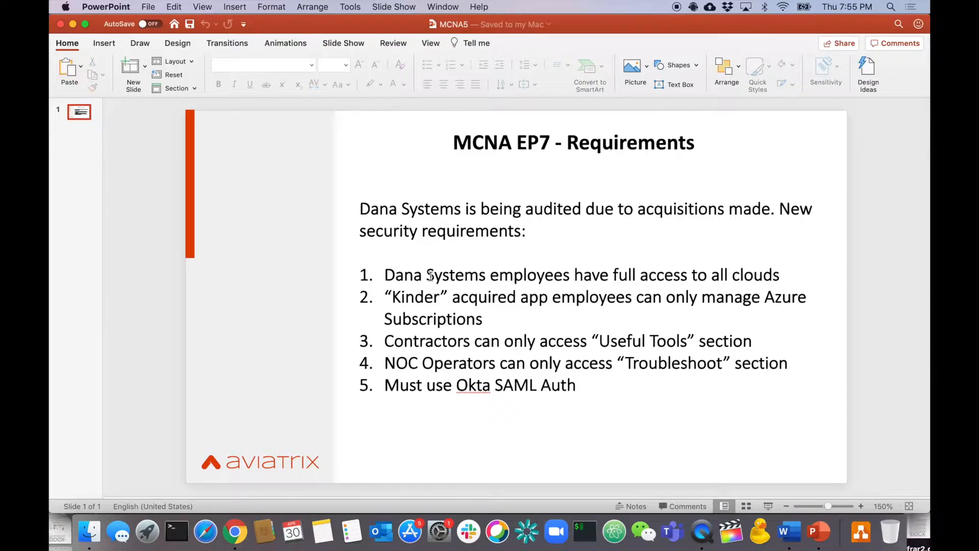
{"action": "key", "text": "super+Tab"}
Create a new permission group named fullaccess.
{"action": "left_click", "coordinate": [489, 165]}
{"action": "left_click", "coordinate": [620, 189]}
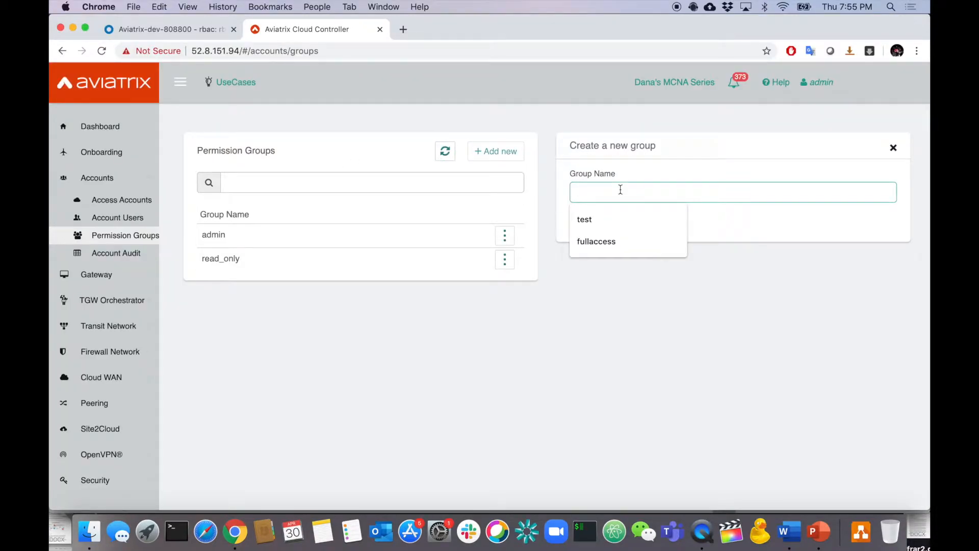
{"action": "type", "text": "fullaccess"}
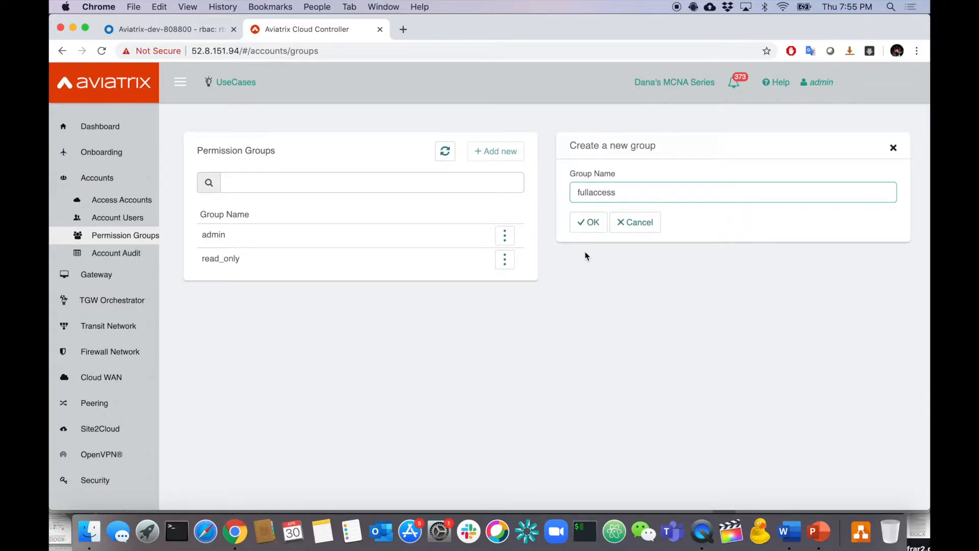
{"action": "left_click", "coordinate": [589, 227]}
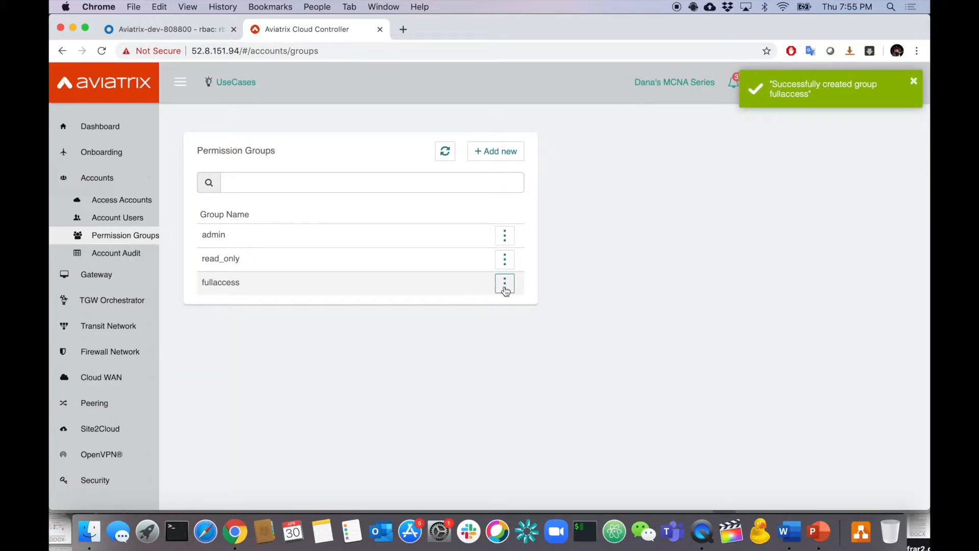
Grant fullaccess every available permission using select all.
{"action": "left_click", "coordinate": [505, 290]}
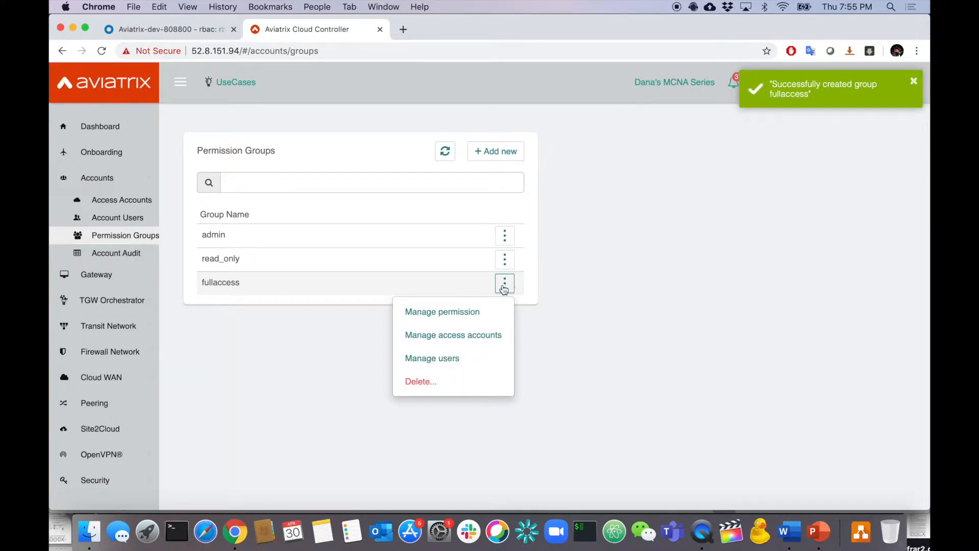
{"action": "left_click", "coordinate": [481, 311]}
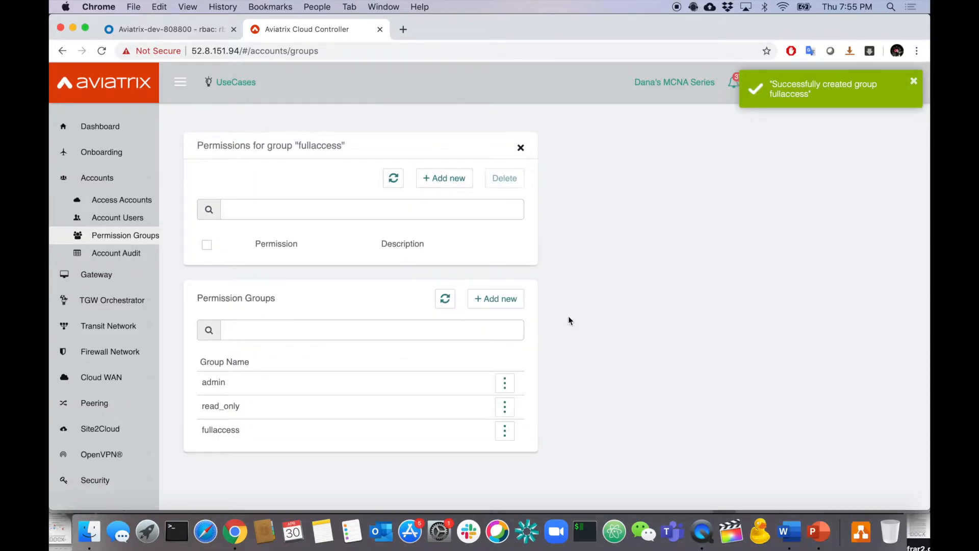
{"action": "left_click", "coordinate": [448, 186]}
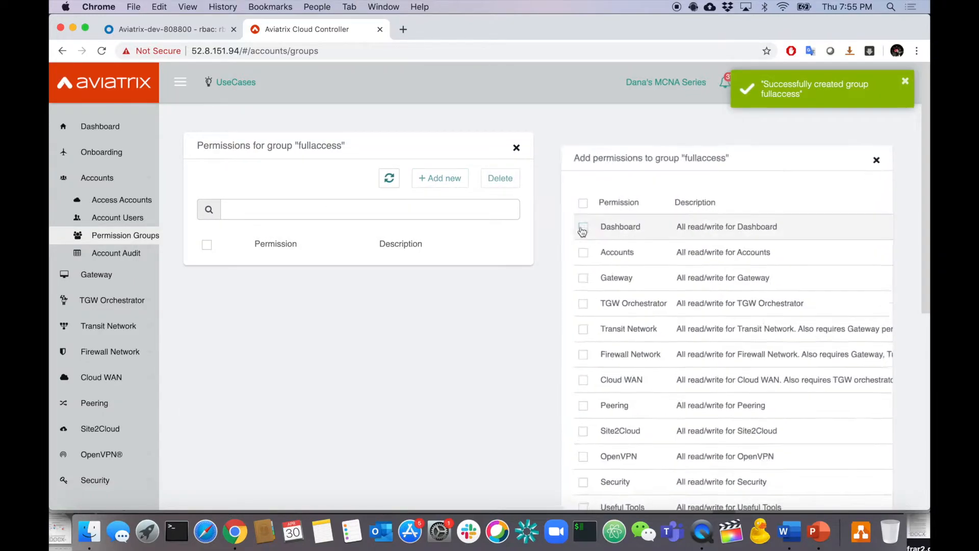
{"action": "left_click", "coordinate": [575, 193]}
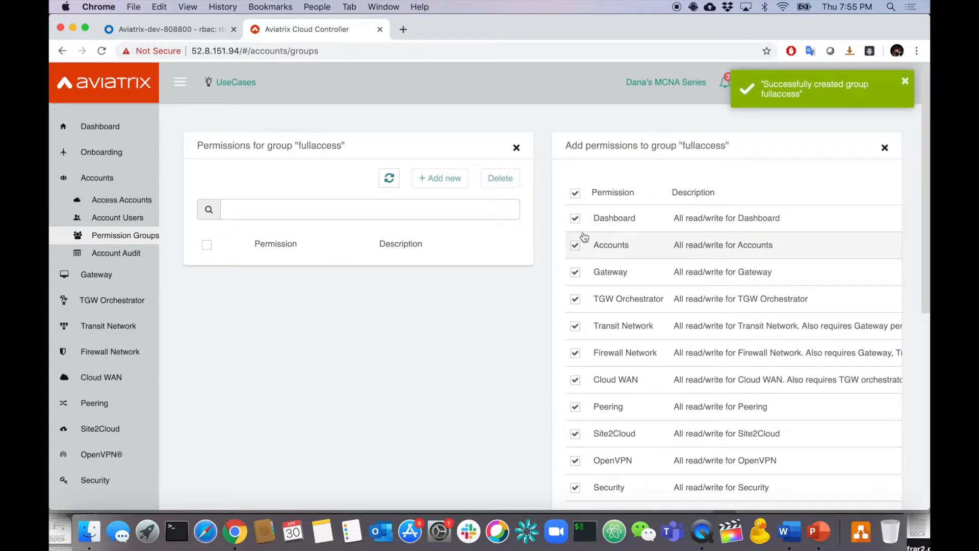
{"action": "scroll", "coordinate": [640, 341], "scroll_direction": "down", "scroll_amount": 7}
{"action": "left_click", "coordinate": [609, 267]}
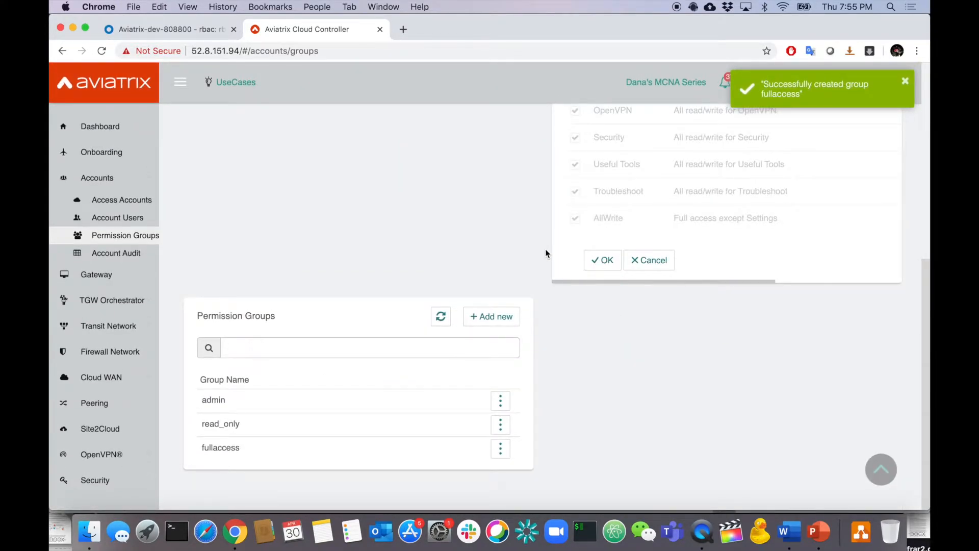
{"action": "scroll", "coordinate": [488, 265], "scroll_direction": "down", "scroll_amount": 8}
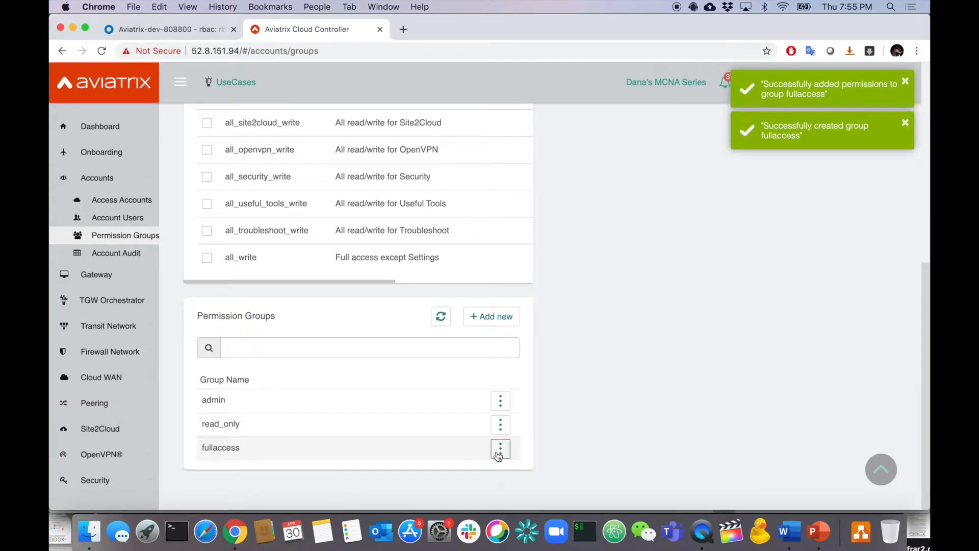
Add all four access accounts to the fullaccess group.
{"action": "left_click", "coordinate": [500, 450]}
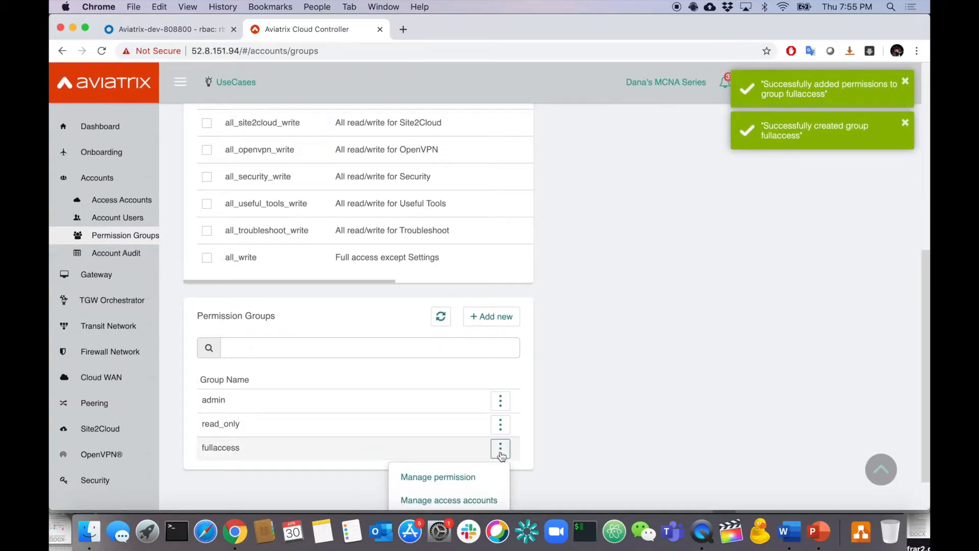
{"action": "scroll", "coordinate": [541, 454], "scroll_direction": "down", "scroll_amount": 2}
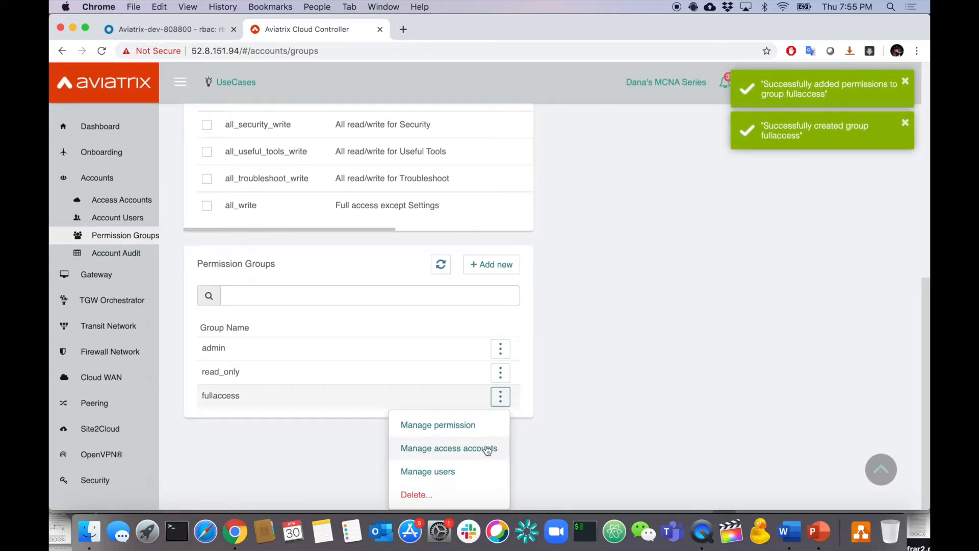
{"action": "left_click", "coordinate": [486, 449]}
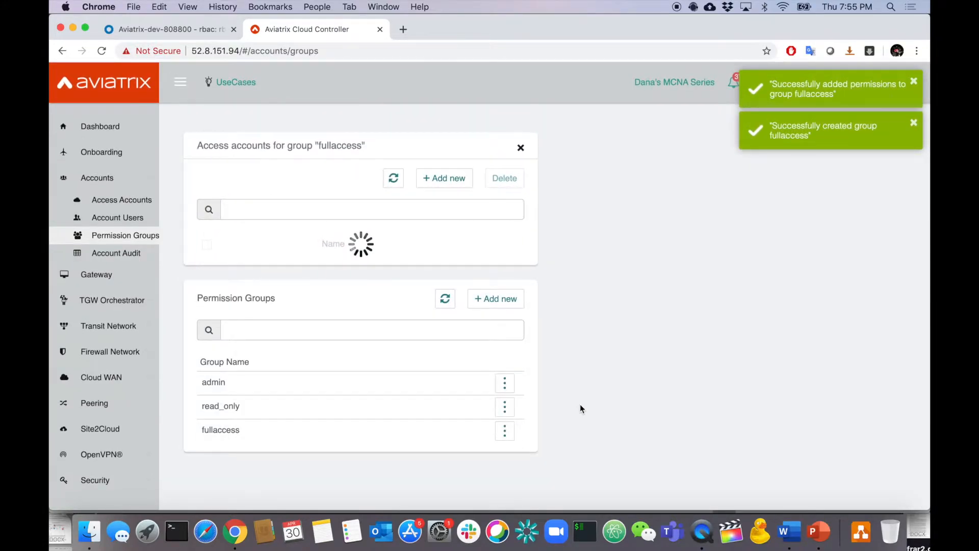
{"action": "left_click", "coordinate": [459, 180]}
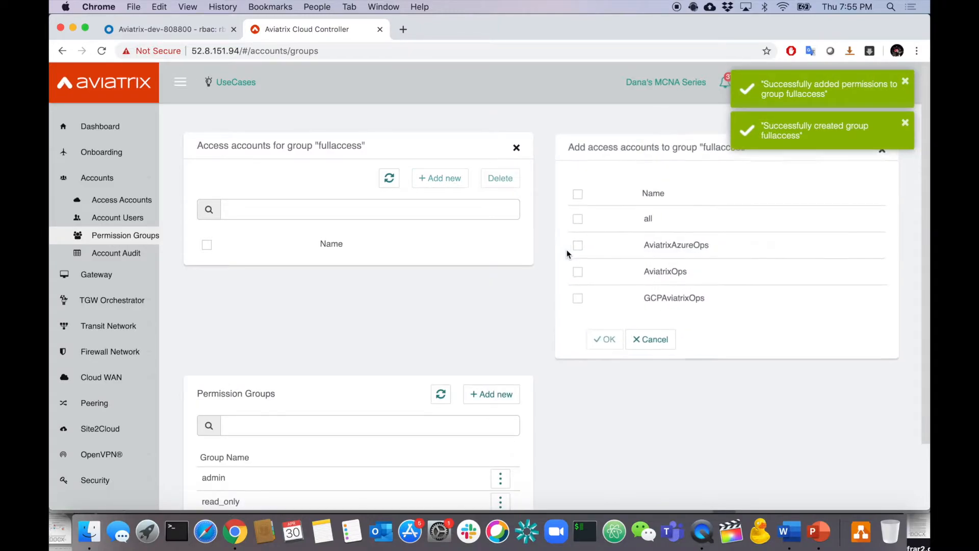
{"action": "left_click", "coordinate": [605, 341]}
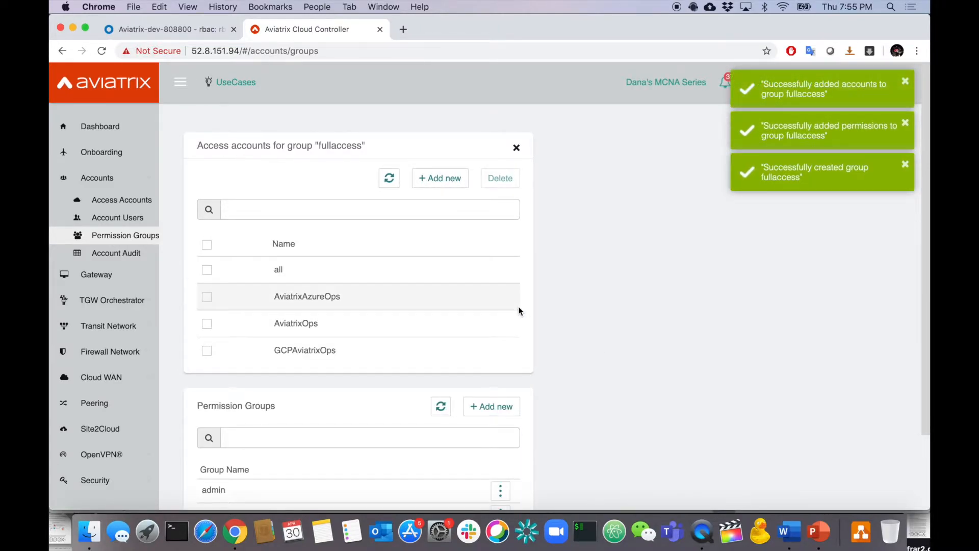
{"action": "scroll", "coordinate": [519, 311], "scroll_direction": "down", "scroll_amount": 3}
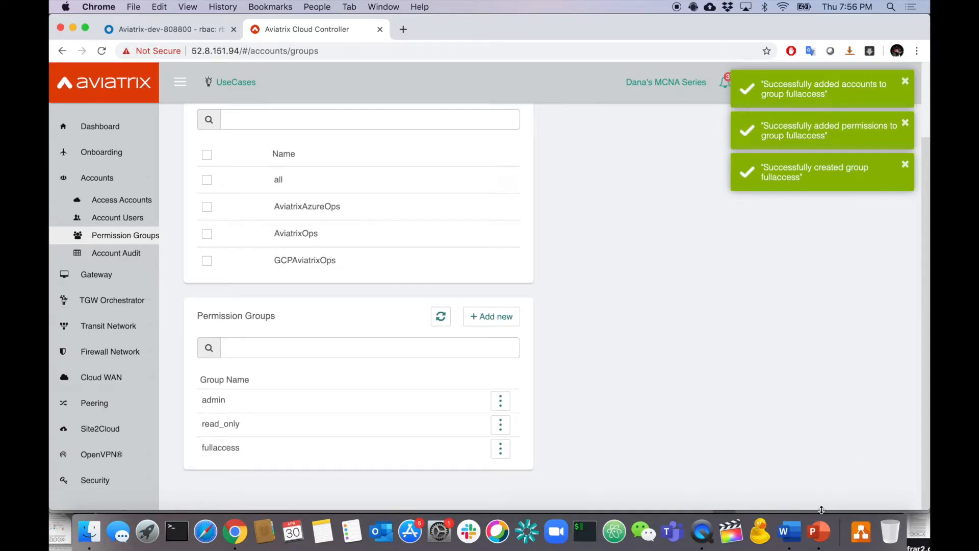
Recheck the requirements slide, then begin a new permission group.
{"action": "left_click", "coordinate": [822, 533]}
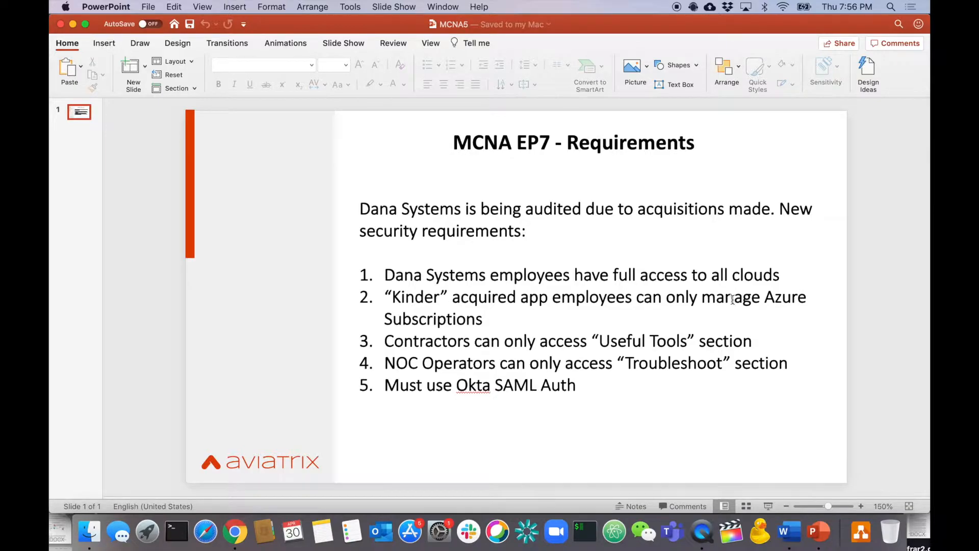
{"action": "key", "text": "super+Tab"}
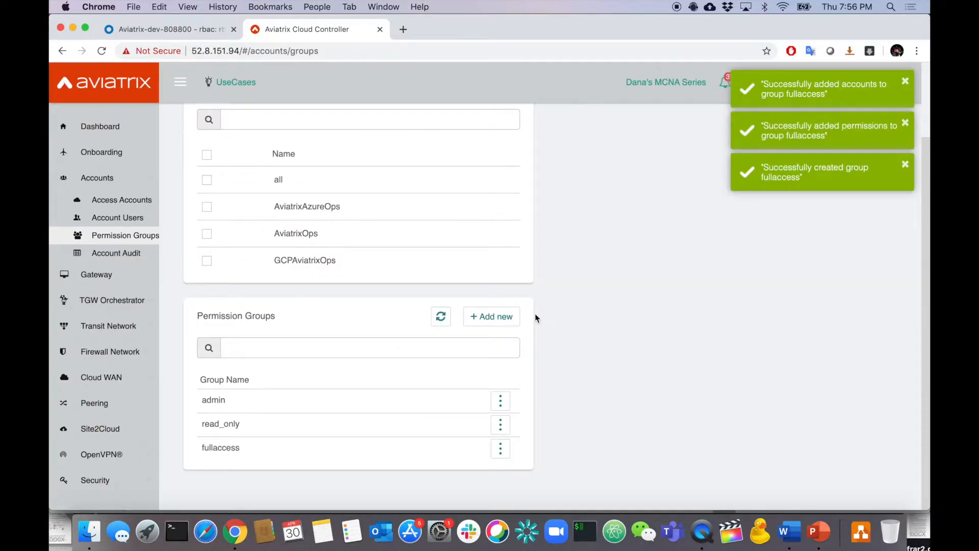
{"action": "left_click", "coordinate": [507, 317]}
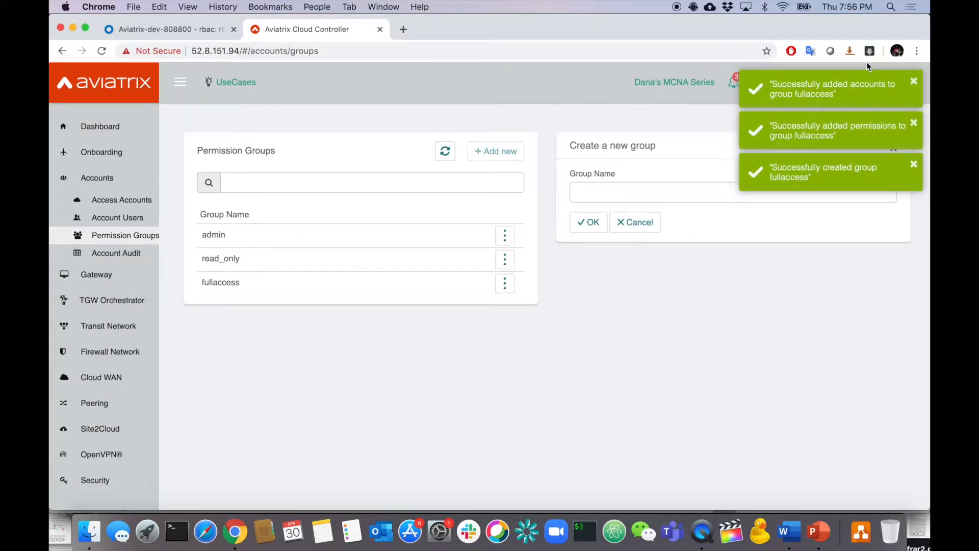
Dismiss the notifications and create a group named fullazureaccess.
{"action": "left_click", "coordinate": [914, 82]}
{"action": "left_click", "coordinate": [913, 83]}
{"action": "left_click", "coordinate": [913, 84]}
{"action": "left_click", "coordinate": [690, 189]}
{"action": "type", "text": "fullazureaccess"}
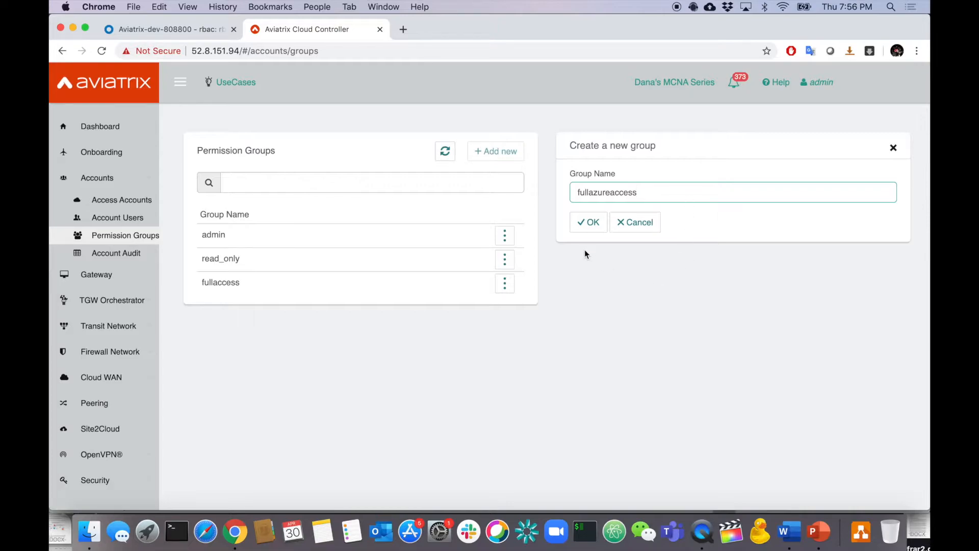
{"action": "left_click", "coordinate": [586, 225]}
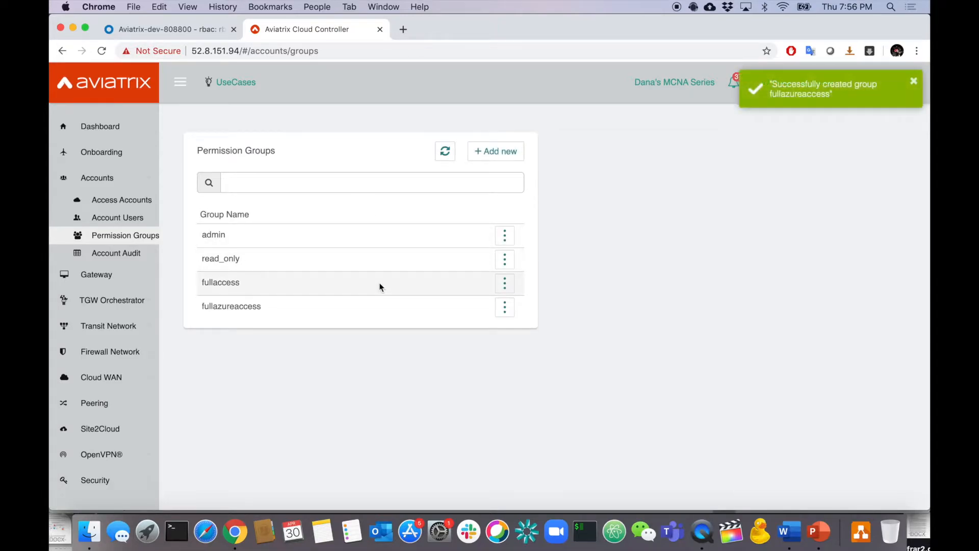
Grant fullazureaccess every available permission.
{"action": "left_click", "coordinate": [511, 304]}
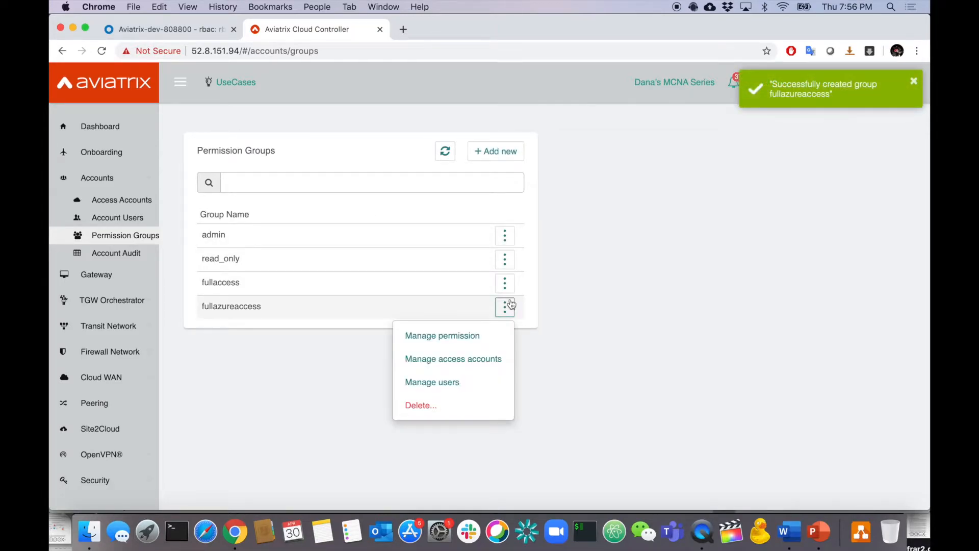
{"action": "left_click", "coordinate": [471, 335]}
{"action": "left_click", "coordinate": [450, 180]}
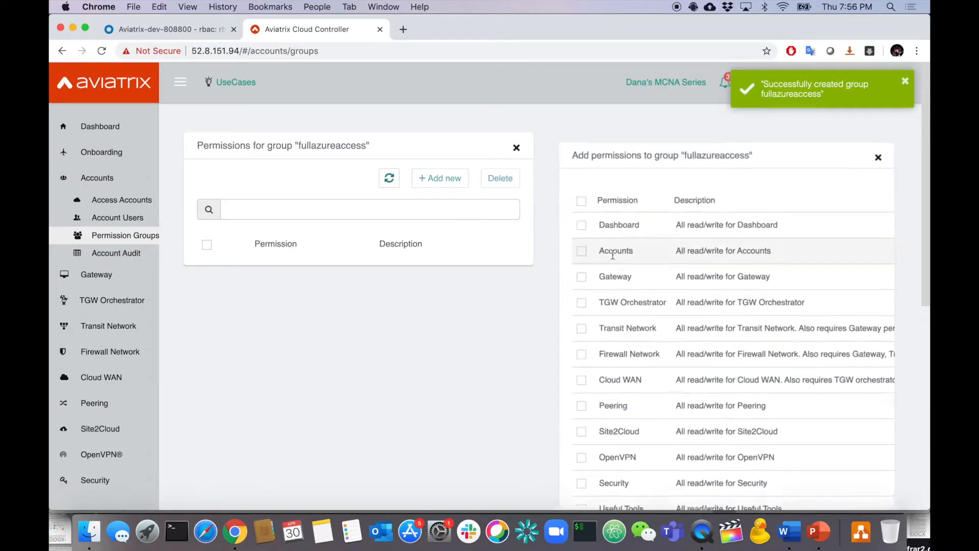
{"action": "left_click", "coordinate": [574, 195]}
{"action": "scroll", "coordinate": [591, 274], "scroll_direction": "down", "scroll_amount": 8}
{"action": "left_click", "coordinate": [602, 234]}
{"action": "scroll", "coordinate": [563, 245], "scroll_direction": "up", "scroll_amount": 2}
{"action": "scroll", "coordinate": [562, 245], "scroll_direction": "down", "scroll_amount": 2}
Give fullazureaccess only the AviatrixAzureOps account, then show the requirements slide.
{"action": "left_click", "coordinate": [500, 455]}
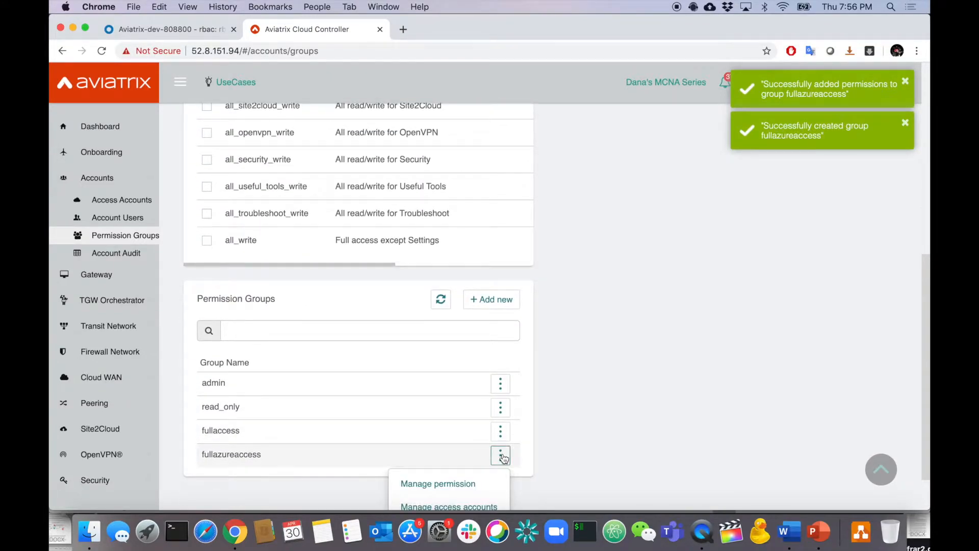
{"action": "scroll", "coordinate": [500, 459], "scroll_direction": "down", "scroll_amount": 1}
{"action": "left_click", "coordinate": [493, 467]}
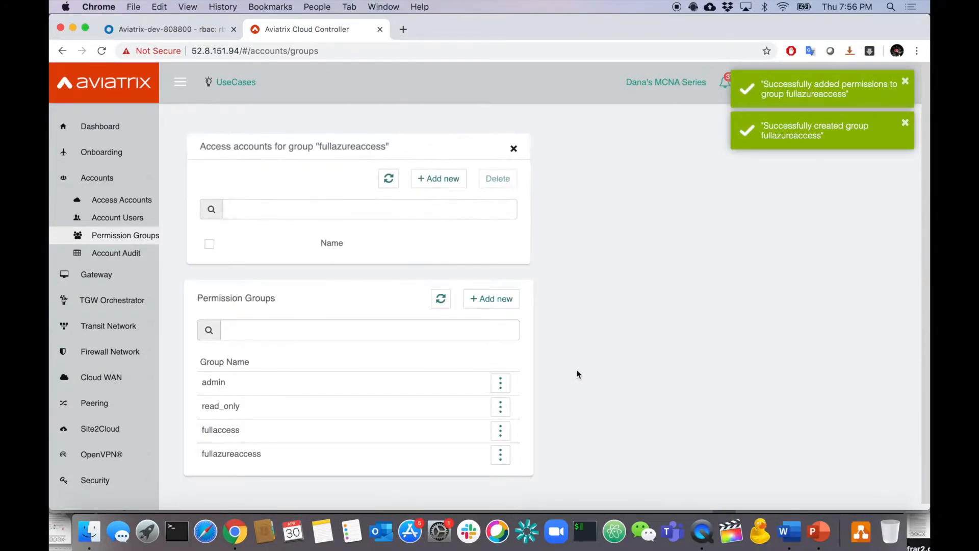
{"action": "left_click", "coordinate": [438, 179]}
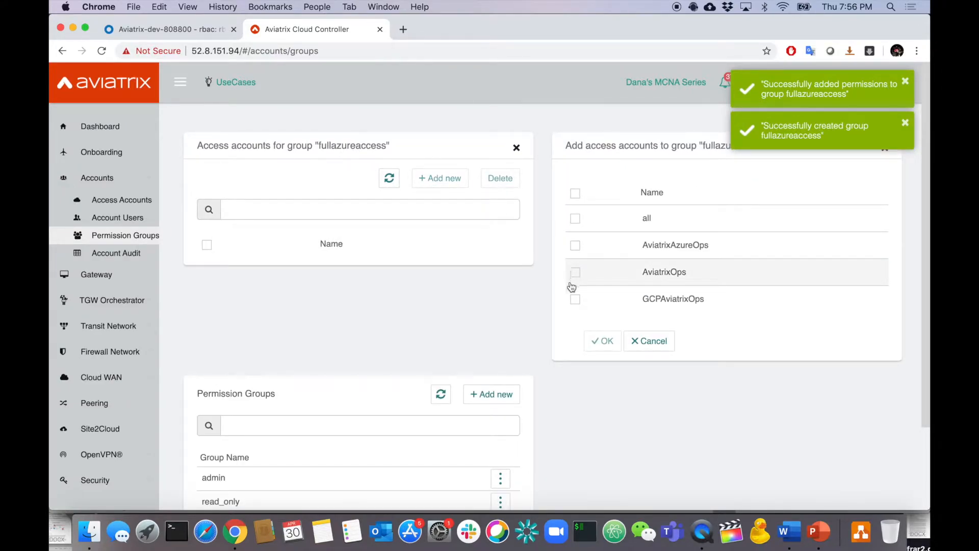
{"action": "left_click", "coordinate": [574, 245]}
{"action": "left_click", "coordinate": [607, 341]}
{"action": "scroll", "coordinate": [601, 346], "scroll_direction": "down", "scroll_amount": 1}
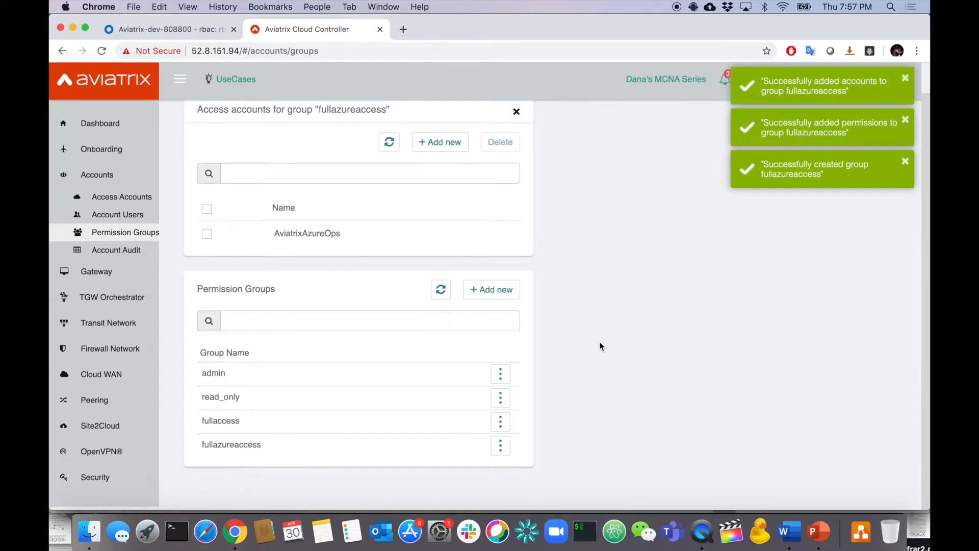
{"action": "left_click", "coordinate": [819, 532]}
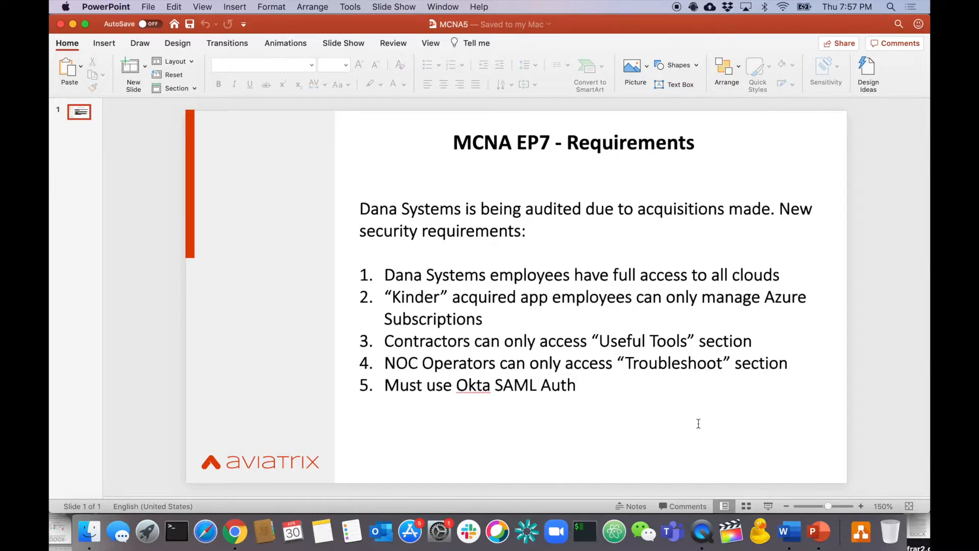
Back in the controller, create a permission group named contractor.
{"action": "key", "text": "super+Tab"}
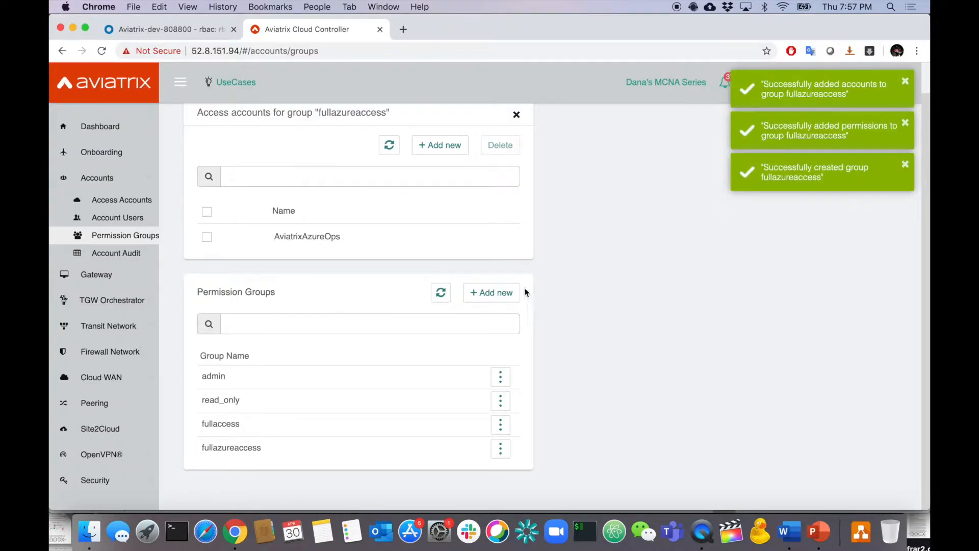
{"action": "left_click", "coordinate": [491, 291]}
{"action": "left_click", "coordinate": [602, 193]}
{"action": "type", "text": "contractor"}
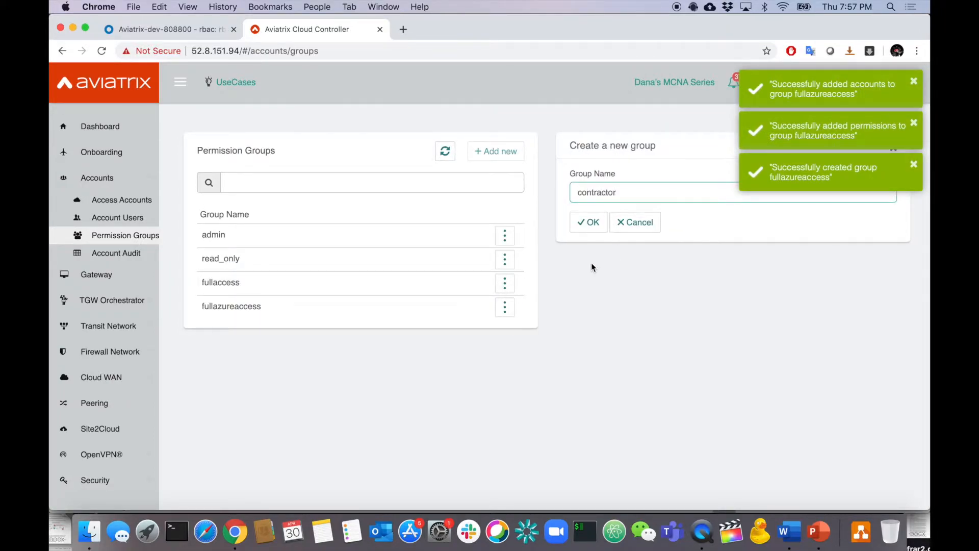
{"action": "left_click", "coordinate": [588, 223]}
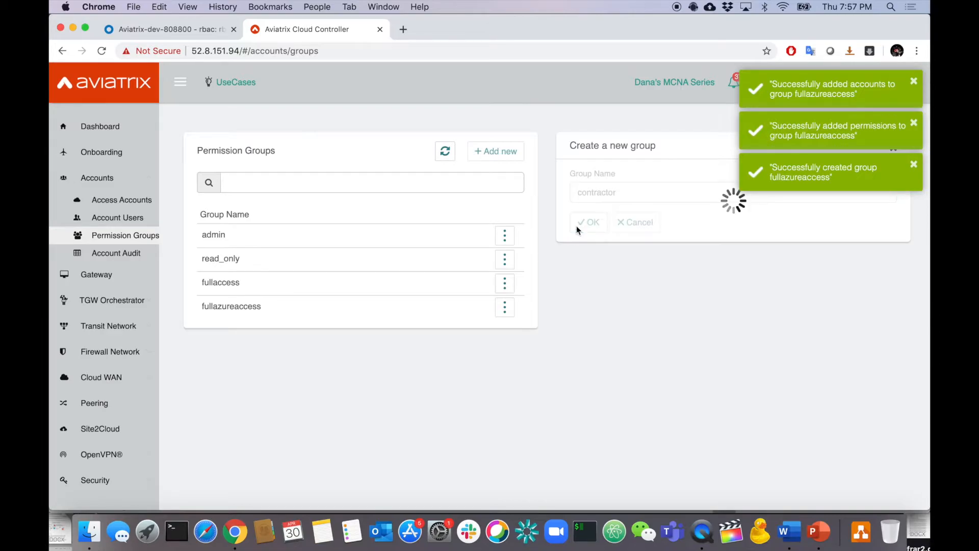
Grant the contractor group only the Useful Tools permission.
{"action": "left_click", "coordinate": [506, 338]}
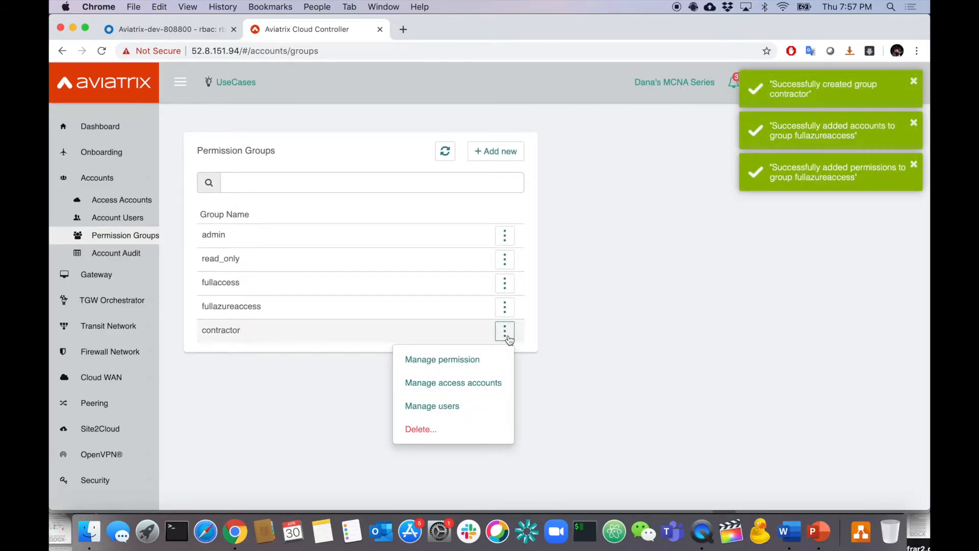
{"action": "left_click", "coordinate": [473, 361]}
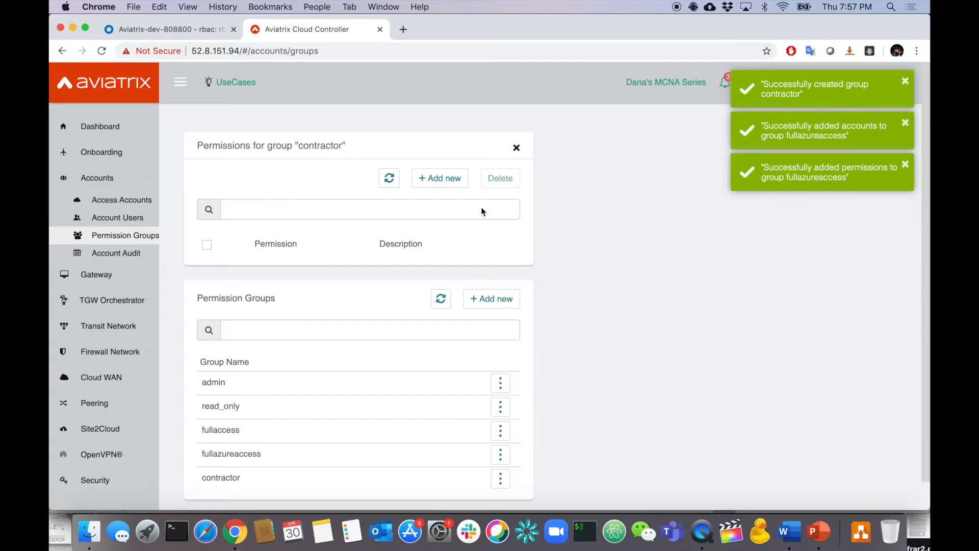
{"action": "left_click", "coordinate": [450, 181]}
{"action": "scroll", "coordinate": [614, 326], "scroll_direction": "down", "scroll_amount": 5}
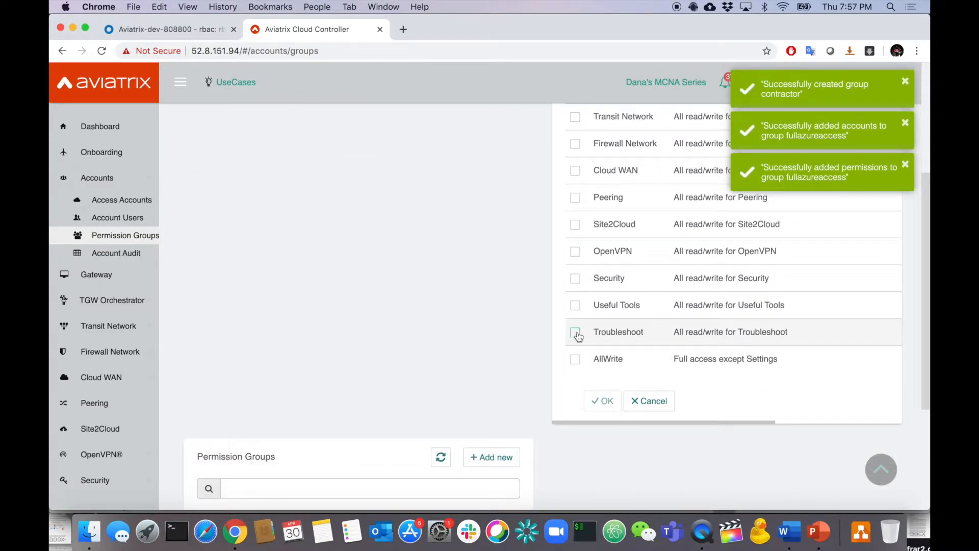
{"action": "left_click", "coordinate": [602, 403]}
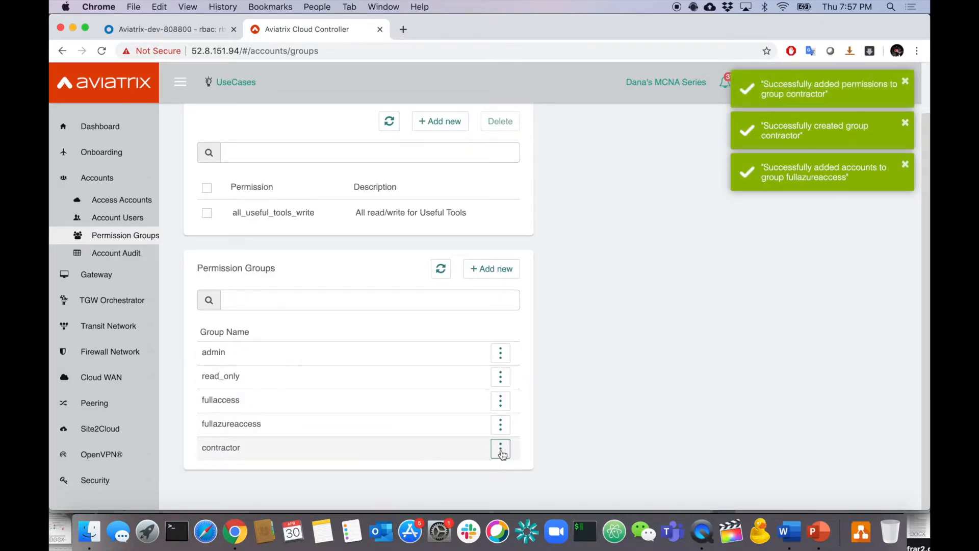
Add all four access accounts to contractor and show the requirements slide.
{"action": "left_click", "coordinate": [501, 450]}
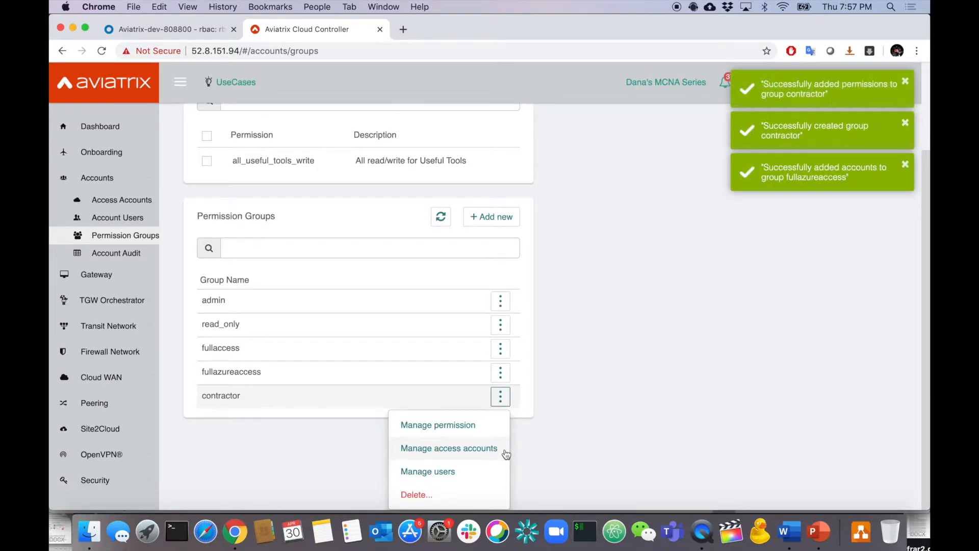
{"action": "left_click", "coordinate": [495, 449]}
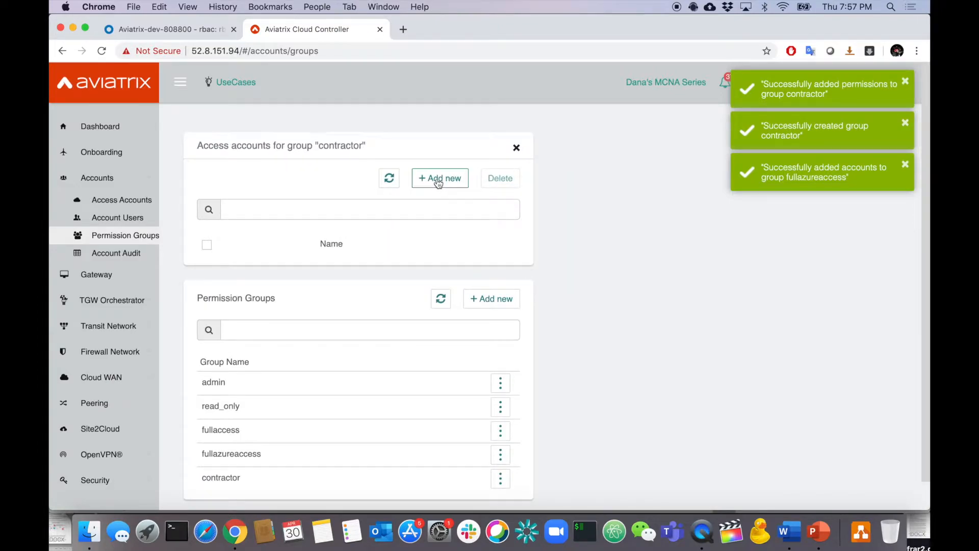
{"action": "left_click", "coordinate": [437, 179]}
{"action": "left_click", "coordinate": [575, 193]}
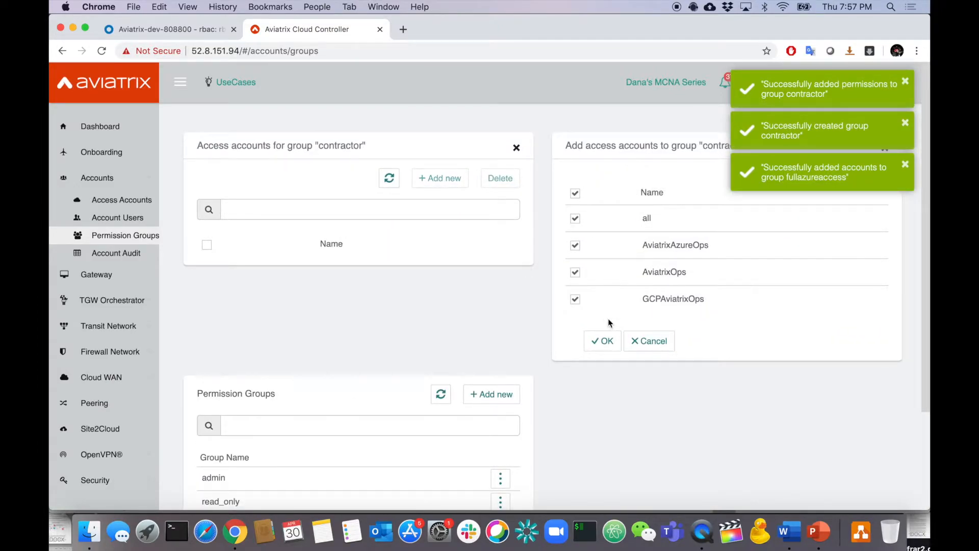
{"action": "left_click", "coordinate": [603, 341]}
{"action": "scroll", "coordinate": [608, 335], "scroll_direction": "down", "scroll_amount": 3}
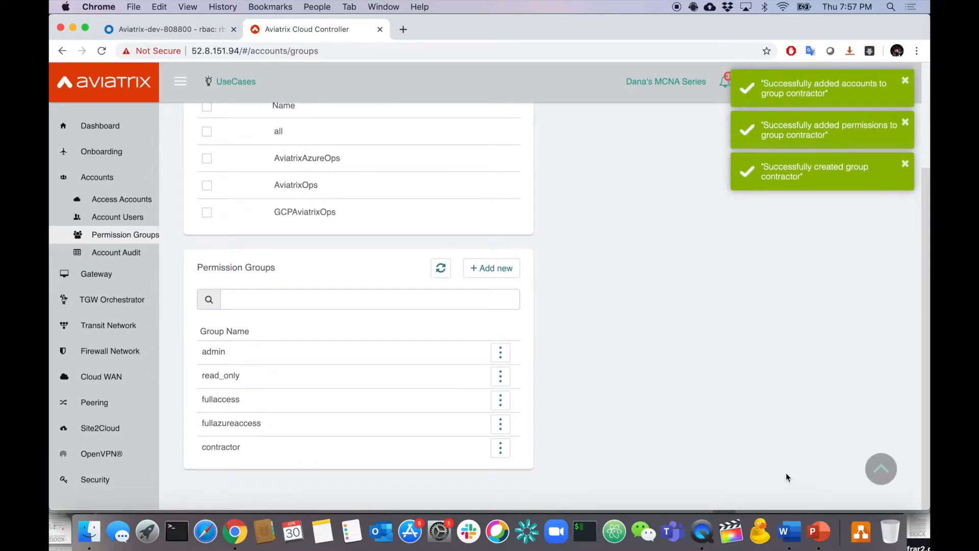
{"action": "left_click", "coordinate": [818, 531]}
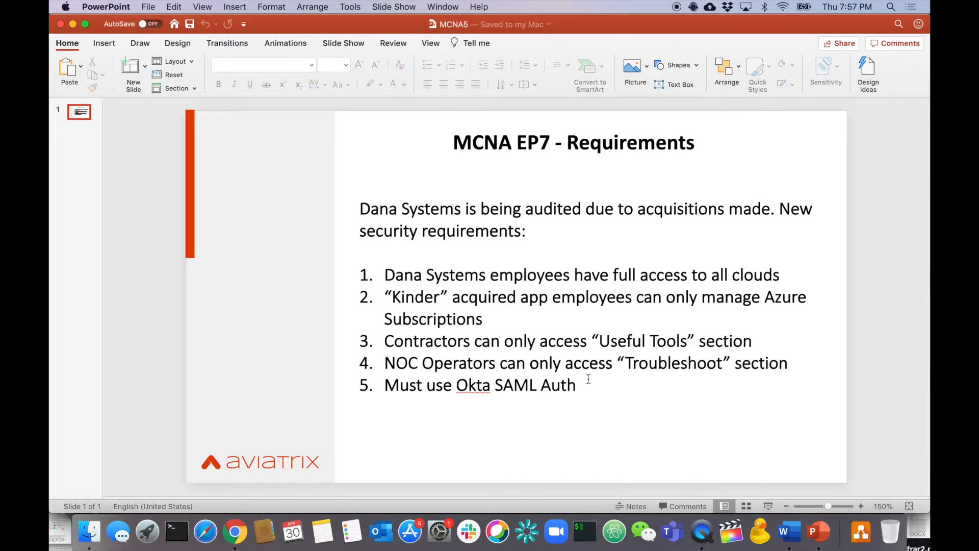
Back in the controller, create a permission group named noc.
{"action": "key", "text": "super+Tab"}
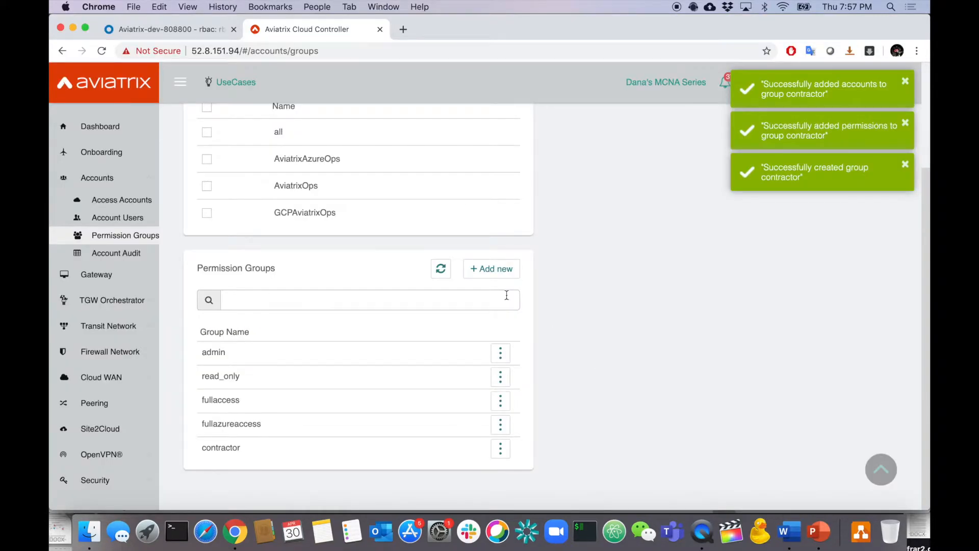
{"action": "left_click", "coordinate": [489, 267]}
{"action": "left_click", "coordinate": [622, 192]}
{"action": "type", "text": "noc"}
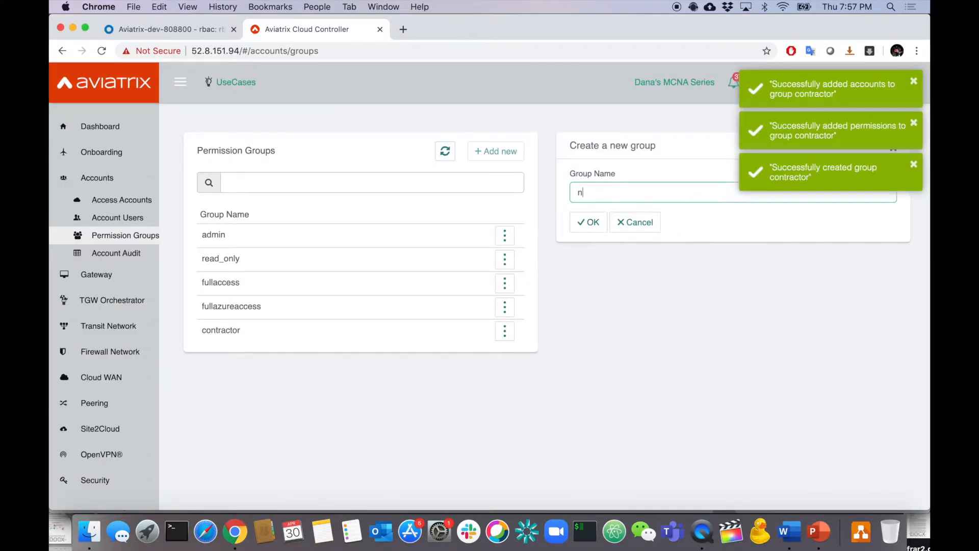
{"action": "left_click", "coordinate": [591, 225]}
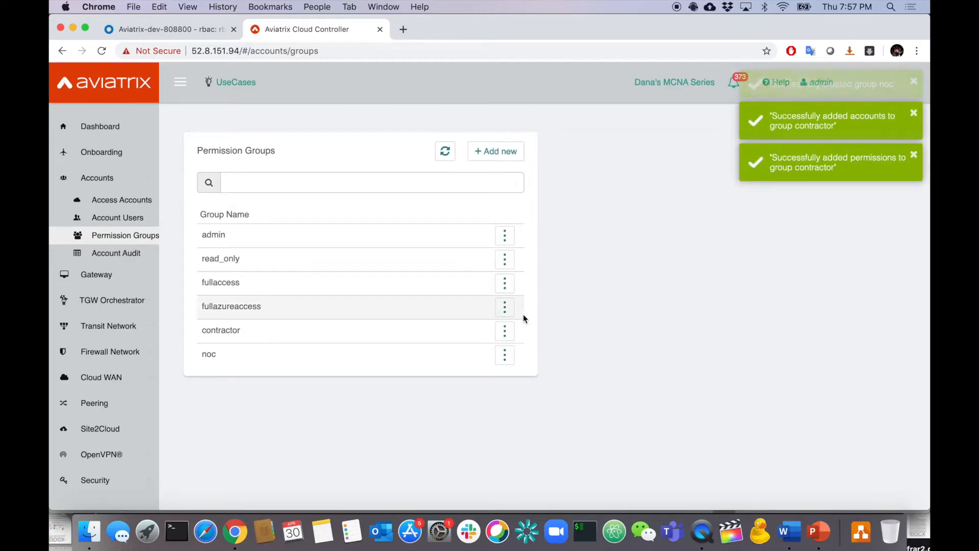
Grant the noc group only the Troubleshoot permission.
{"action": "left_click", "coordinate": [504, 355]}
{"action": "left_click", "coordinate": [443, 383]}
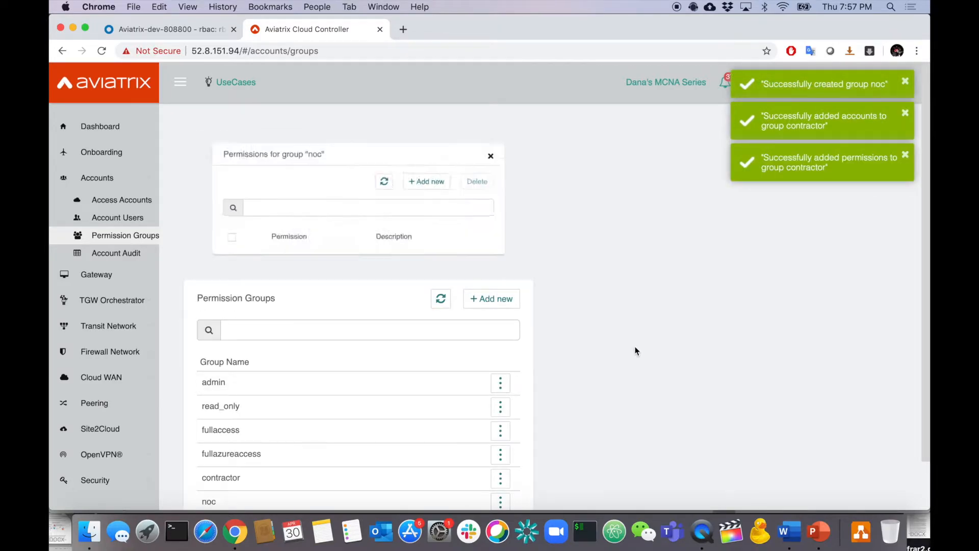
{"action": "left_click", "coordinate": [456, 179]}
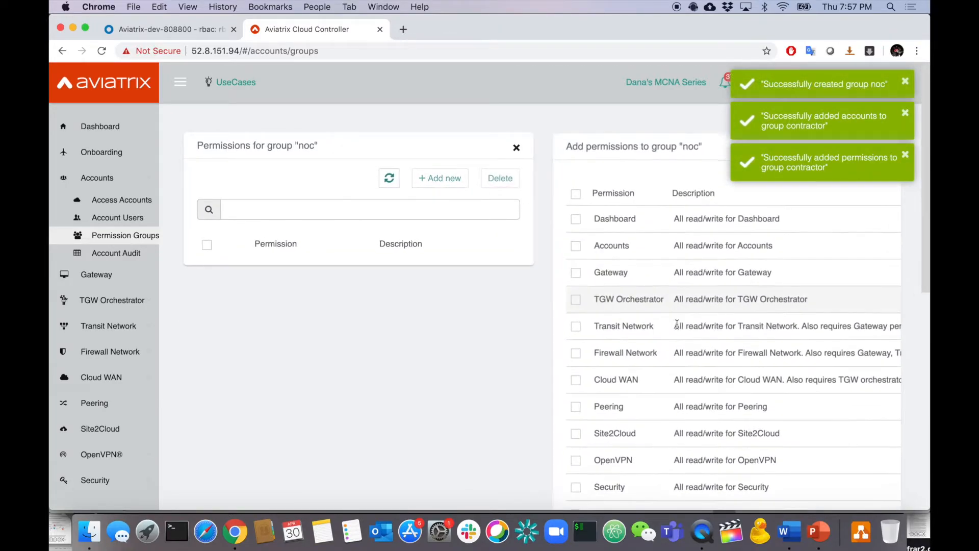
{"action": "scroll", "coordinate": [677, 324], "scroll_direction": "down", "scroll_amount": 10}
{"action": "scroll", "coordinate": [677, 323], "scroll_direction": "up", "scroll_amount": 3}
{"action": "left_click", "coordinate": [575, 234]}
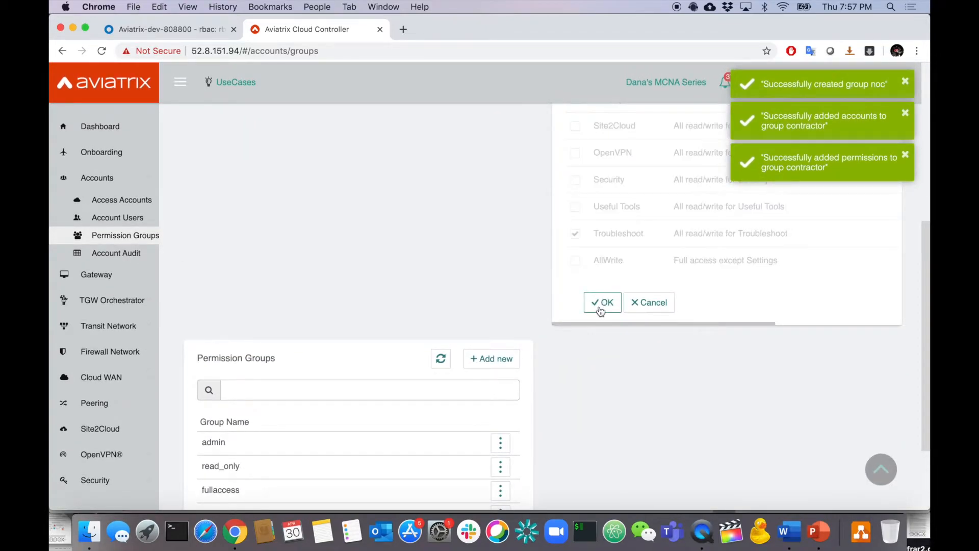
{"action": "left_click", "coordinate": [602, 306]}
Give the noc group access to all four accounts.
{"action": "left_click", "coordinate": [500, 447]}
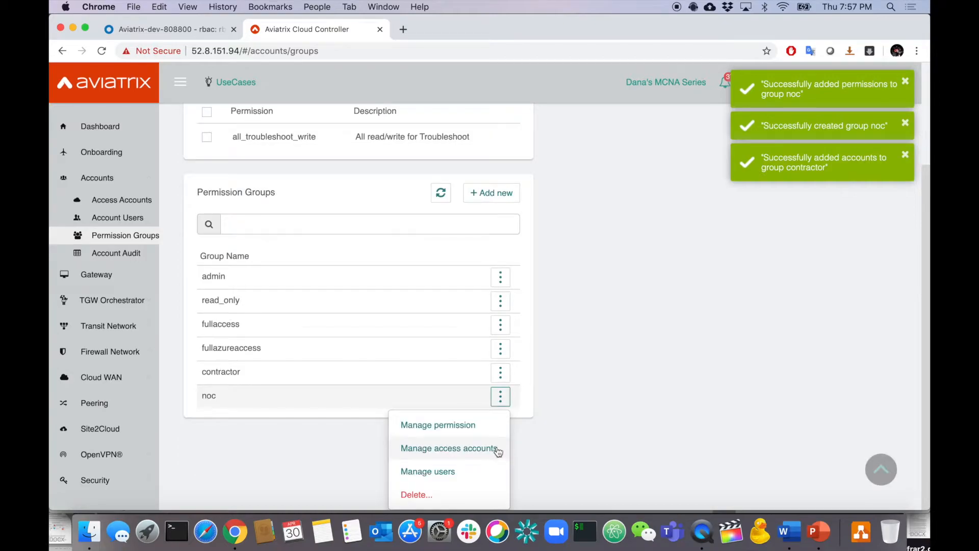
{"action": "left_click", "coordinate": [498, 449]}
{"action": "left_click", "coordinate": [429, 182]}
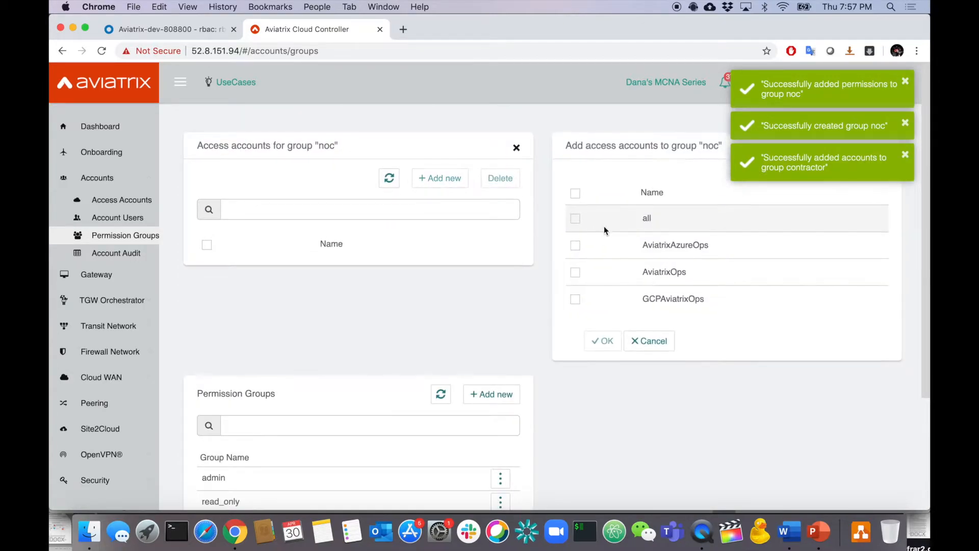
{"action": "left_click", "coordinate": [575, 193]}
{"action": "left_click", "coordinate": [605, 340]}
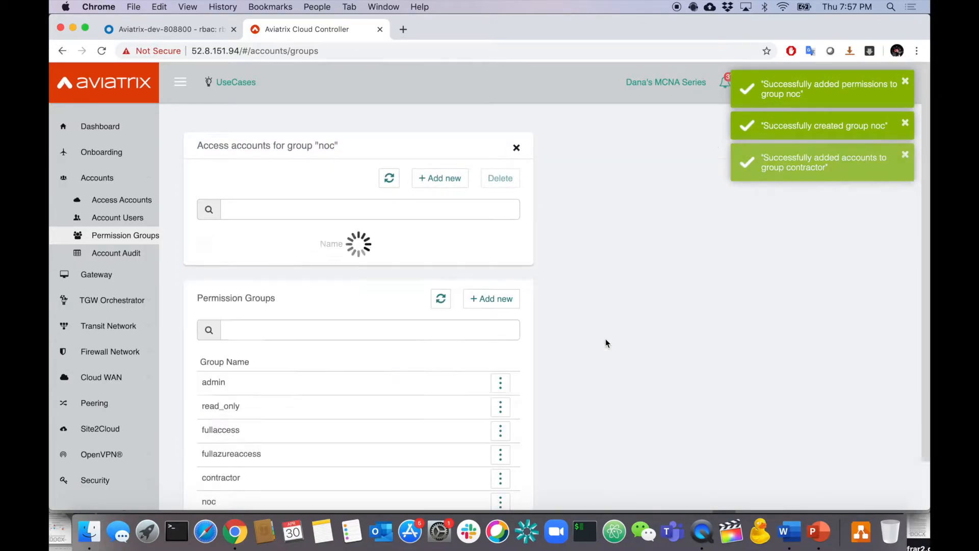
{"action": "scroll", "coordinate": [605, 341], "scroll_direction": "down", "scroll_amount": 4}
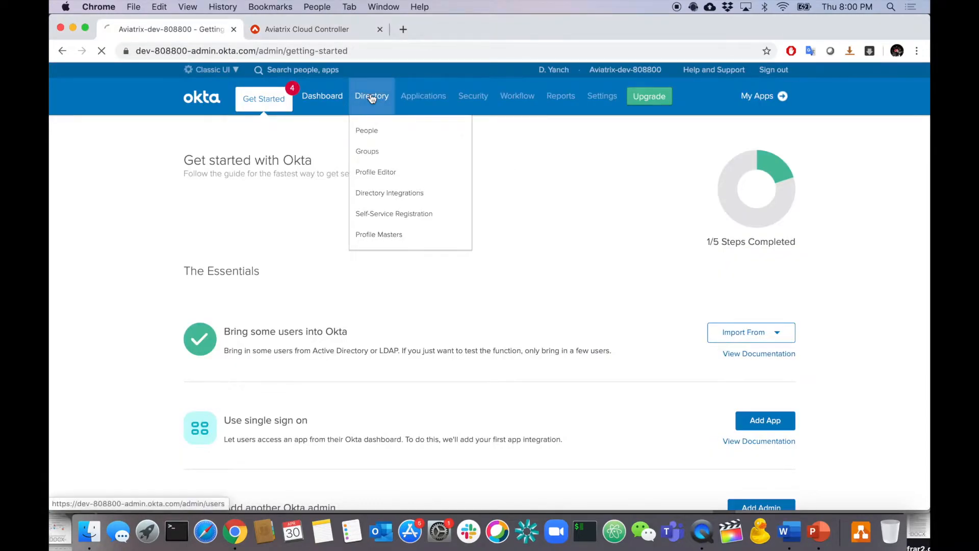
Start a new person in Okta's People directory and enter their first name and username.
{"action": "left_click", "coordinate": [371, 95]}
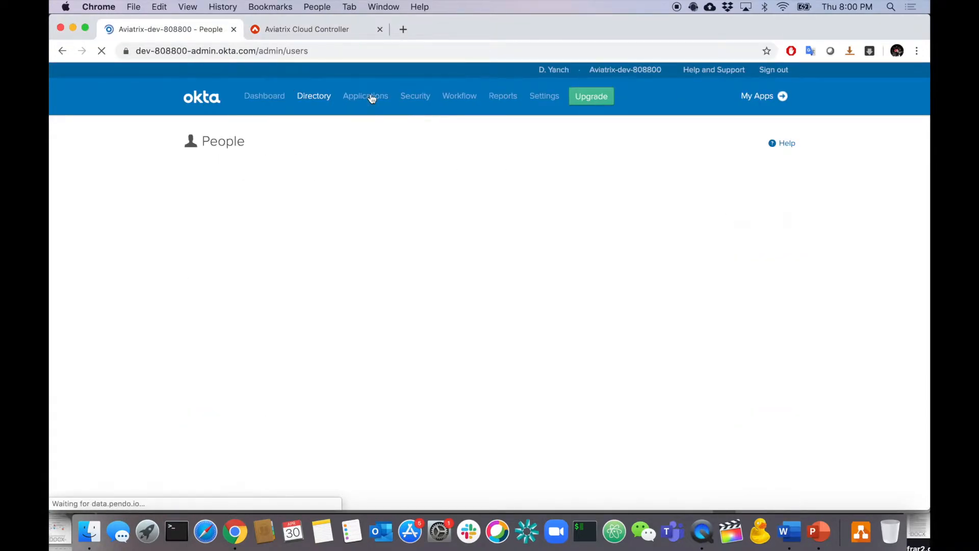
{"action": "left_click", "coordinate": [241, 175]}
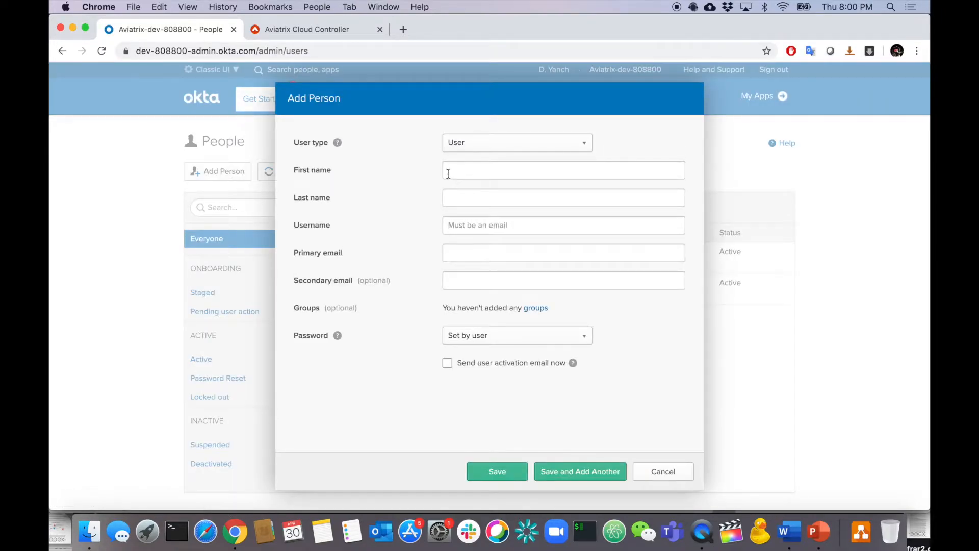
{"action": "left_click", "coordinate": [445, 169]}
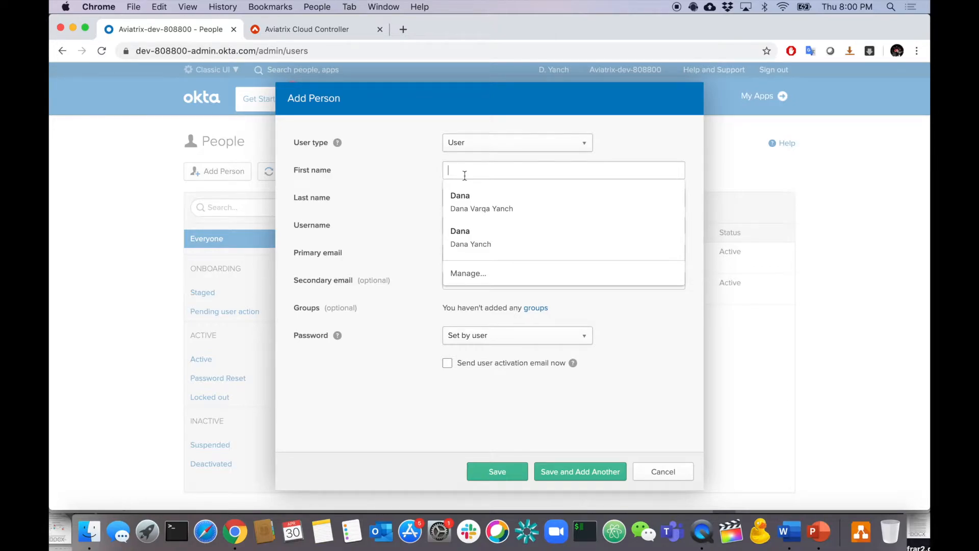
{"action": "type", "text": "M"}
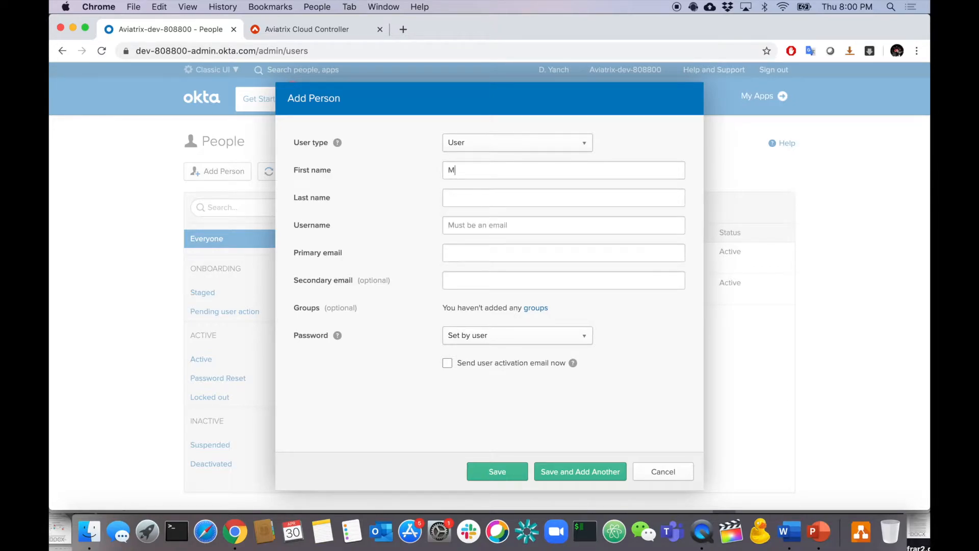
{"action": "type", "text": "M"}
{"action": "left_click", "coordinate": [485, 225]}
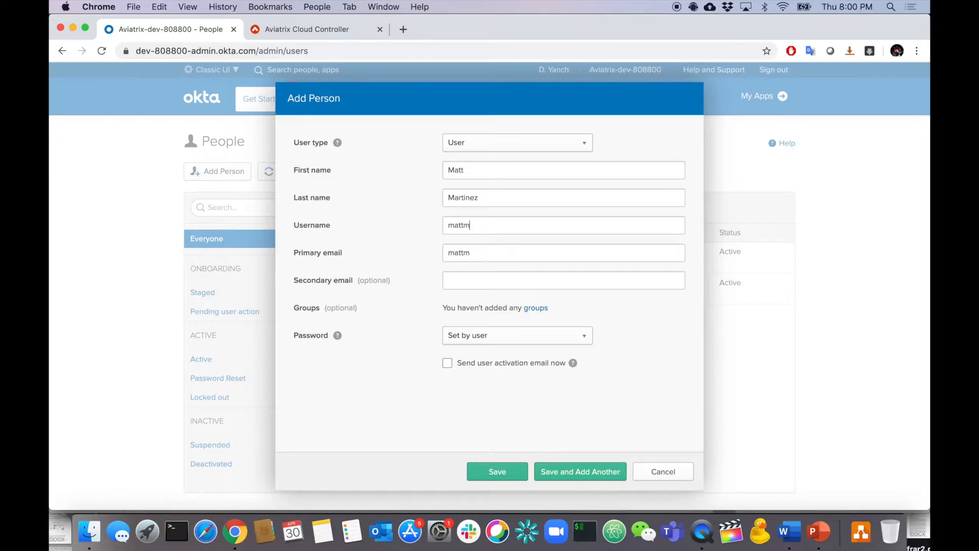
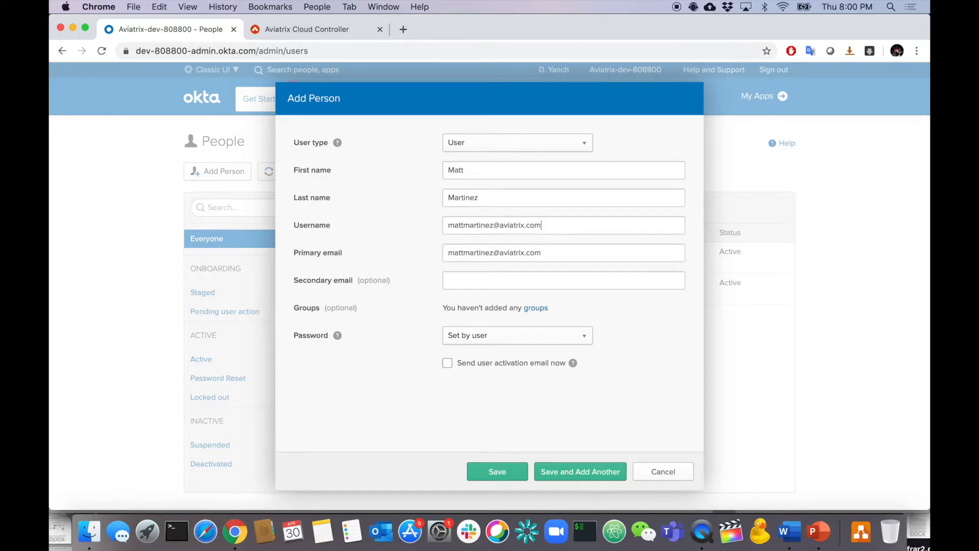
Give the person an admin-set password with no forced change at first login, and save.
{"action": "left_click", "coordinate": [477, 338]}
{"action": "left_click", "coordinate": [467, 372]}
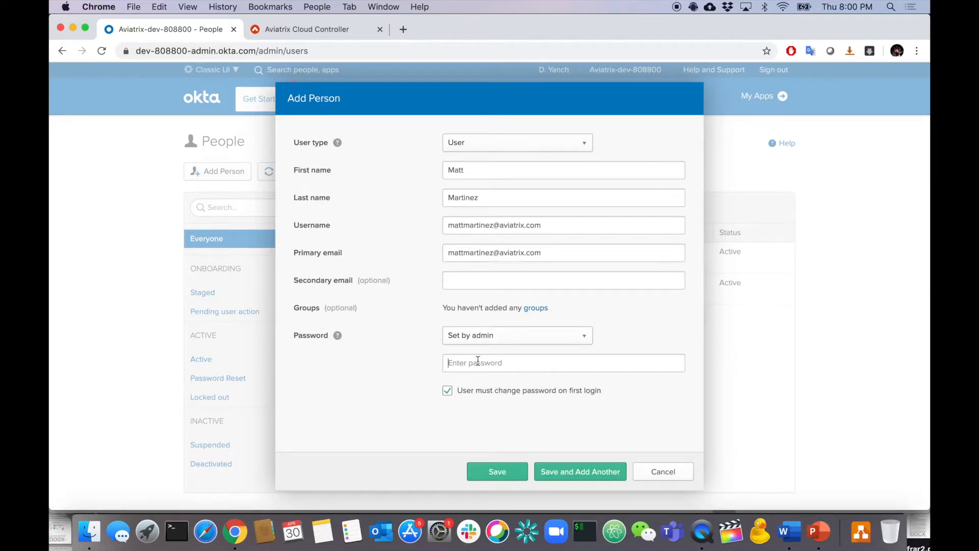
{"action": "key", "text": "super+v"}
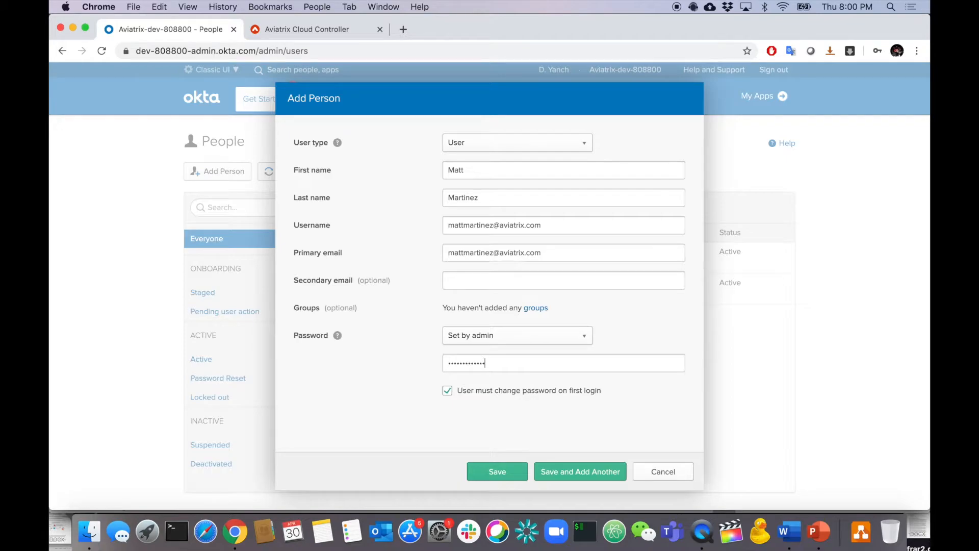
{"action": "left_click", "coordinate": [534, 395]}
{"action": "left_click", "coordinate": [499, 474]}
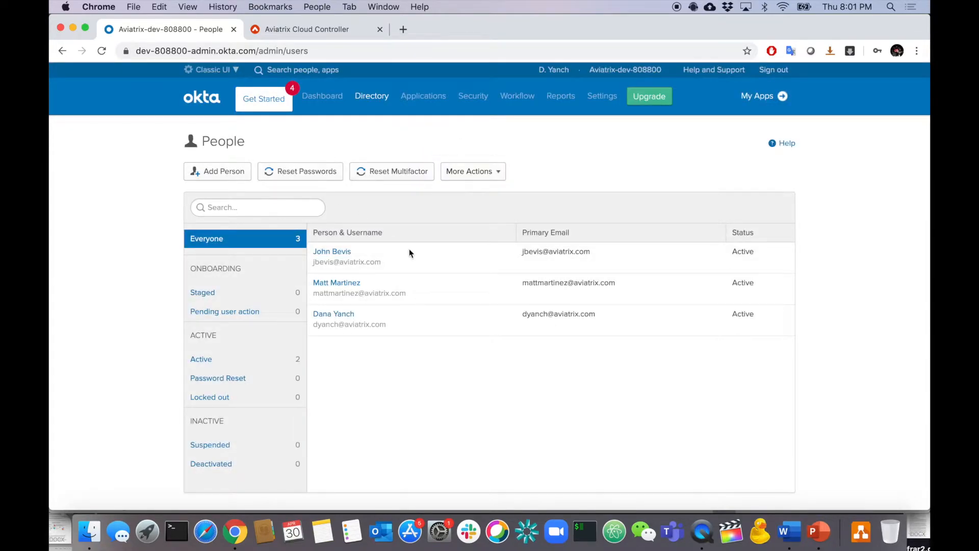
{"action": "left_click", "coordinate": [814, 536]}
Start another new person and enter their first name and corrected username.
{"action": "key", "text": "super+Tab"}
{"action": "left_click", "coordinate": [228, 174]}
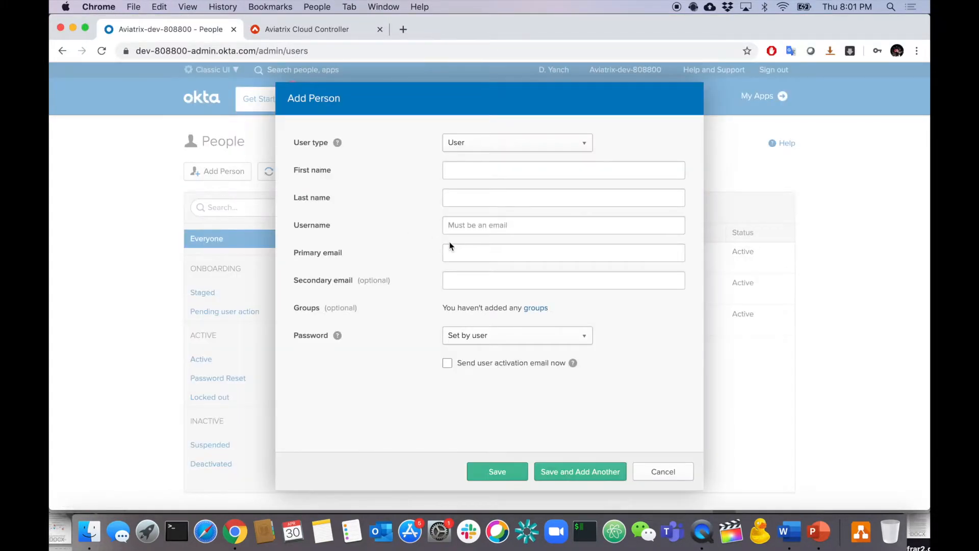
{"action": "left_click", "coordinate": [474, 174]}
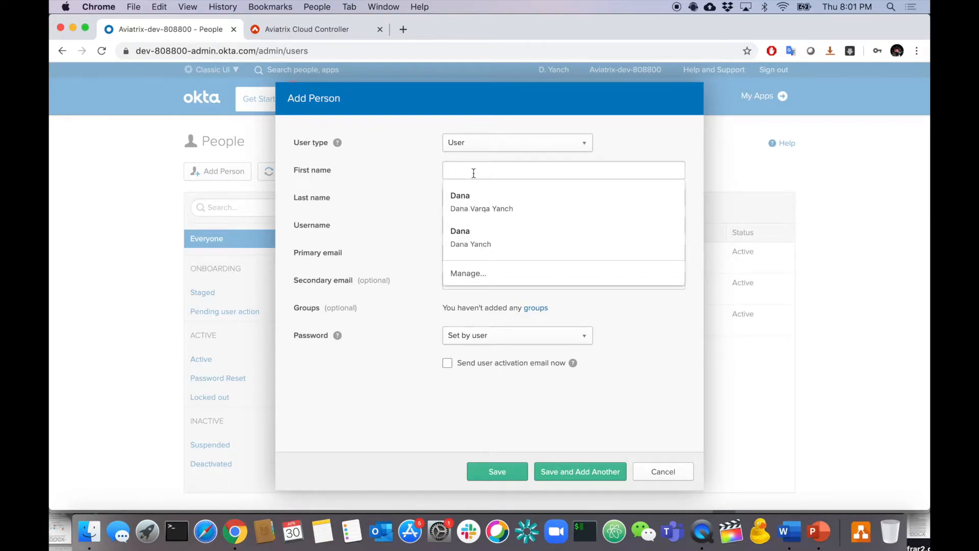
{"action": "type", "text": "nick"}
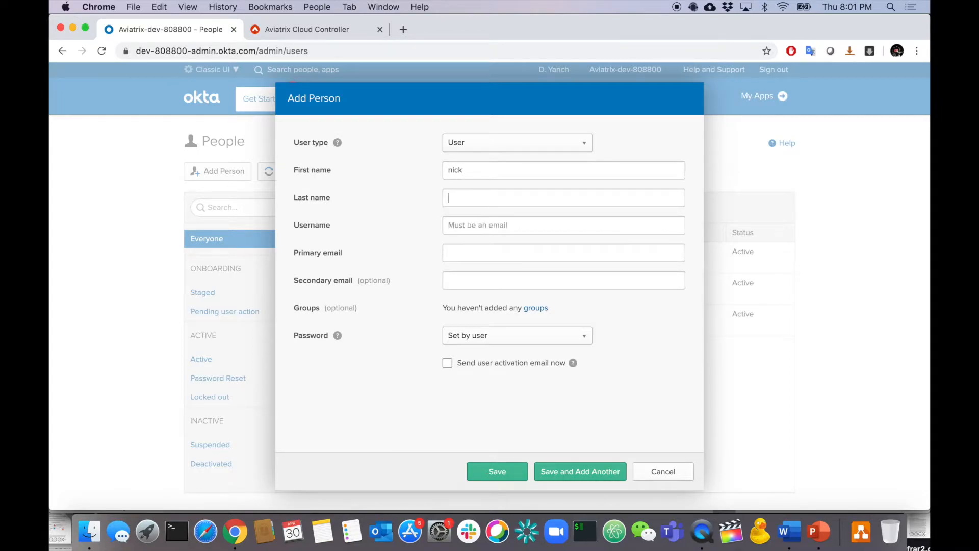
{"action": "type", "text": "inder"}
{"action": "left_click", "coordinate": [475, 225]}
Set an admin-defined password with no forced change at first login, then open a blank form.
{"action": "left_click", "coordinate": [472, 336]}
{"action": "left_click", "coordinate": [477, 371]}
{"action": "left_click", "coordinate": [448, 391]}
{"action": "left_click", "coordinate": [467, 365]}
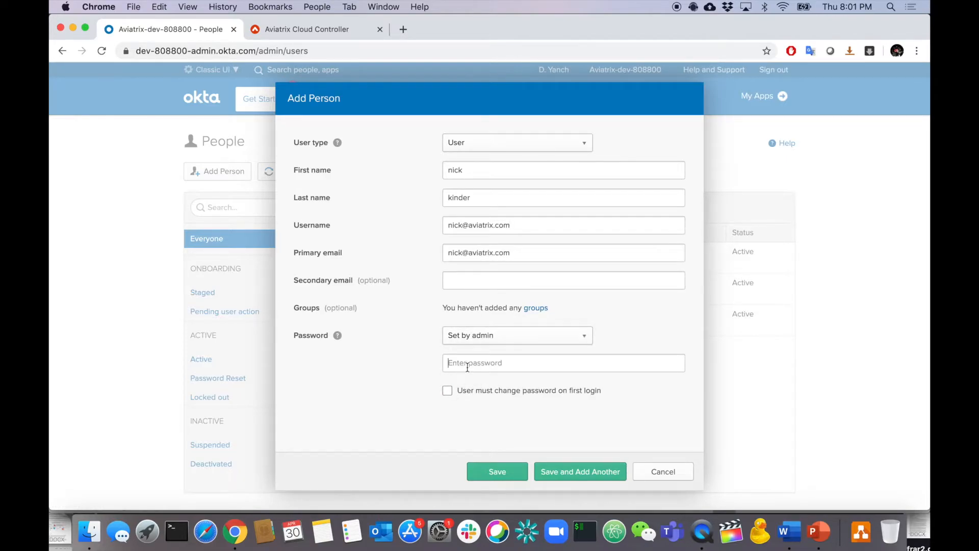
{"action": "type", "text": "****"}
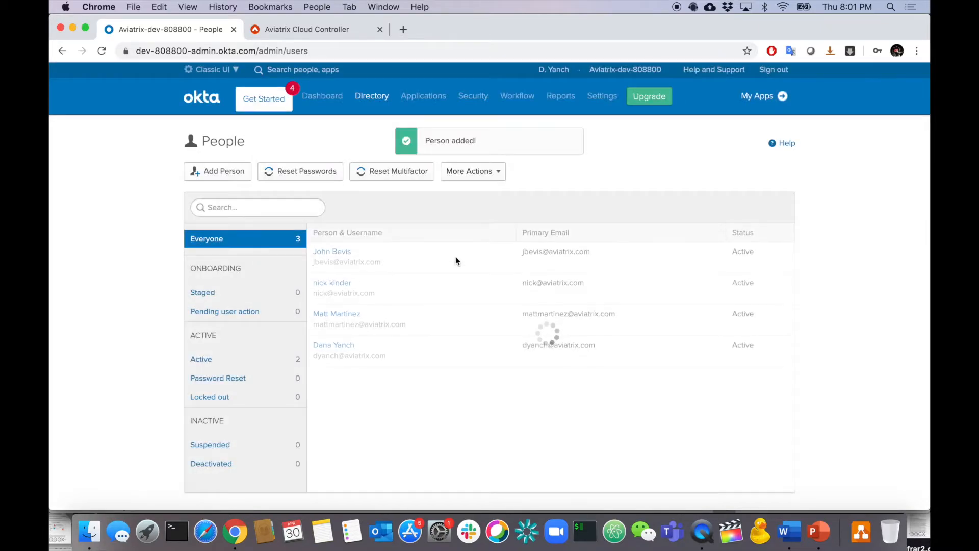
{"action": "left_click", "coordinate": [215, 173]}
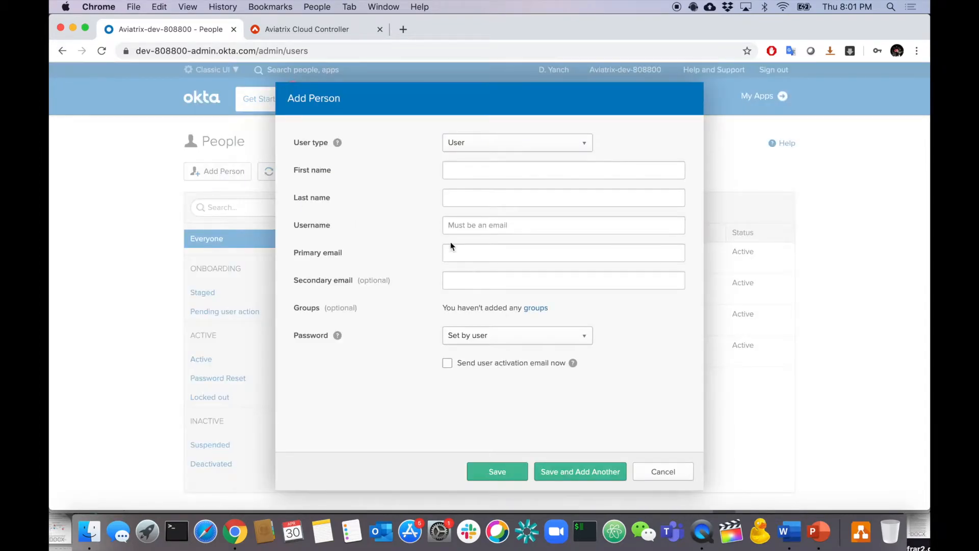
Enter the contractor user's first name and username after checking the requirements slide.
{"action": "left_click", "coordinate": [469, 162]}
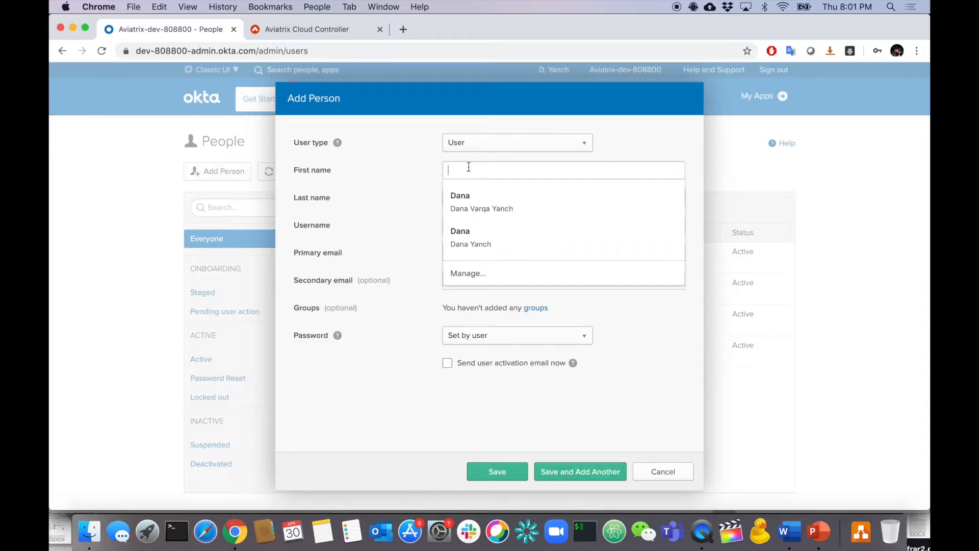
{"action": "left_click", "coordinate": [823, 538]}
{"action": "key", "text": "super+Tab"}
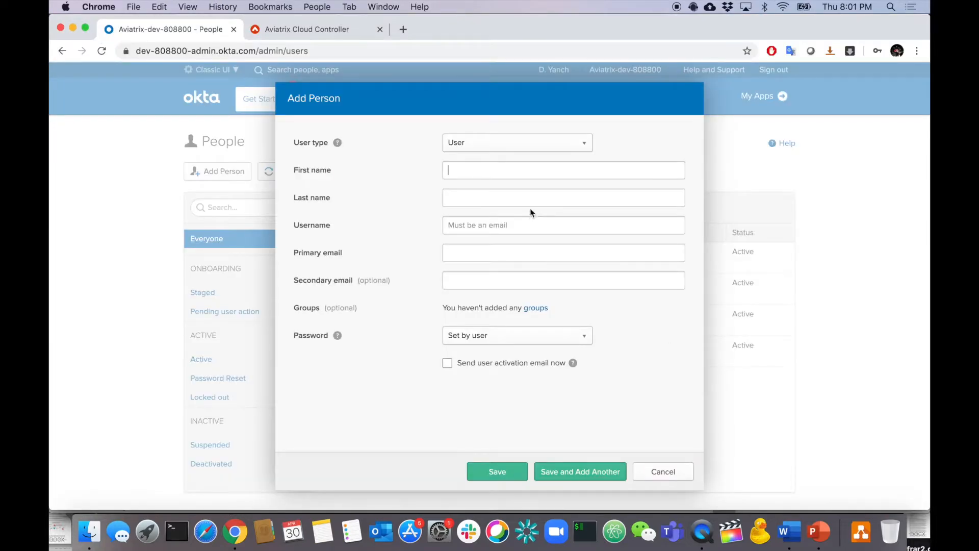
{"action": "left_click", "coordinate": [494, 171]}
{"action": "type", "text": "jin"}
{"action": "key", "text": "BackSpace"}
{"action": "type", "text": "im"}
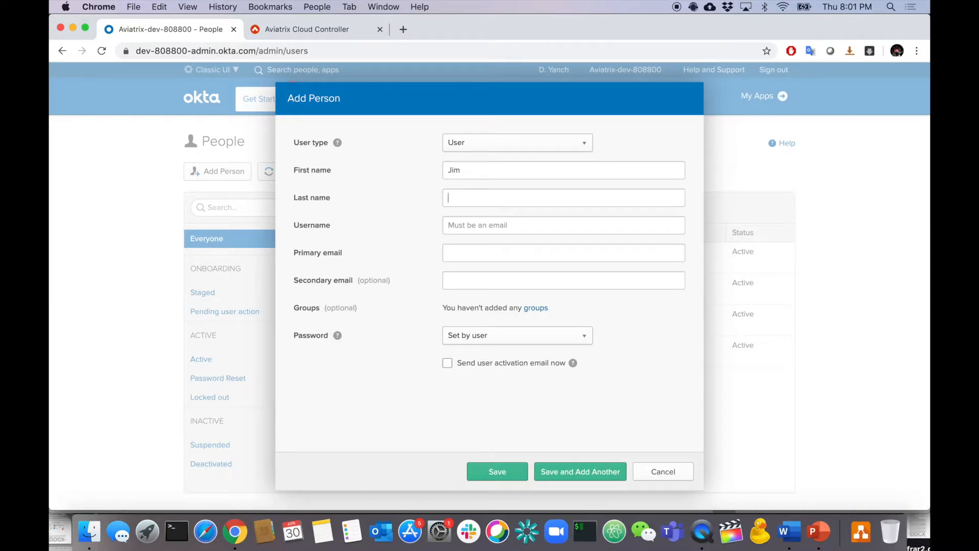
{"action": "type", "text": "jm"}
{"action": "type", "text": "im"}
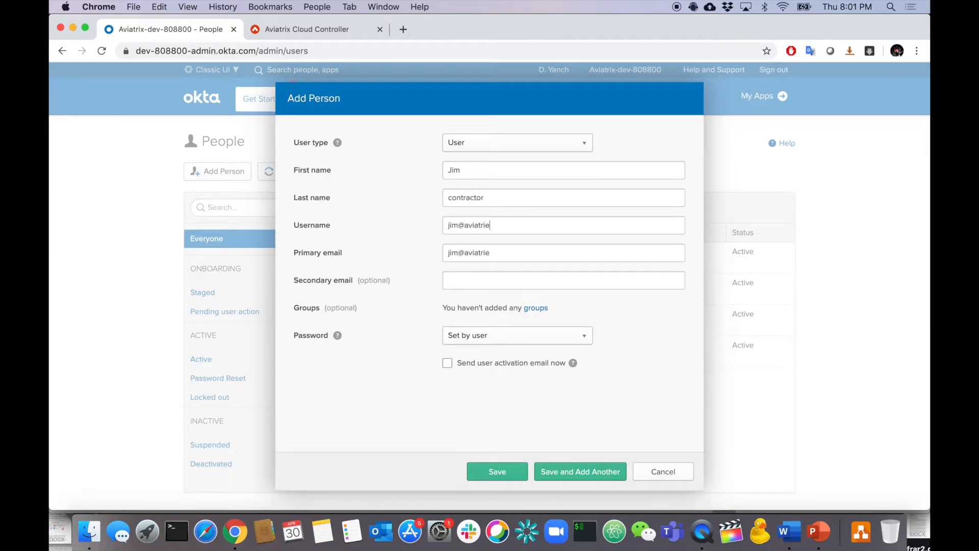
Give the contractor an admin-set password without forced change, then Save and Add Another.
{"action": "left_click", "coordinate": [462, 339]}
{"action": "left_click", "coordinate": [479, 375]}
{"action": "left_click", "coordinate": [448, 391]}
{"action": "left_click", "coordinate": [476, 357]}
{"action": "type", "text": "***************"}
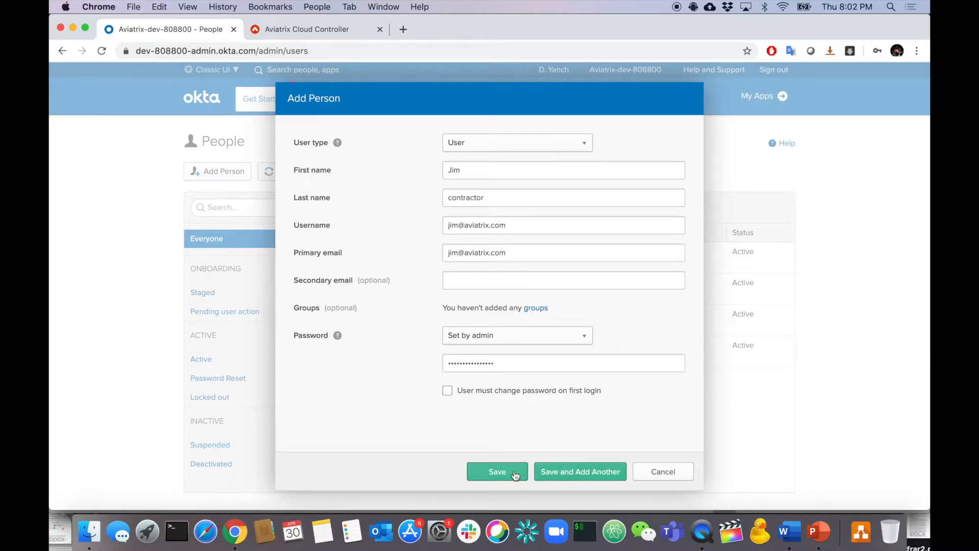
{"action": "left_click", "coordinate": [549, 469]}
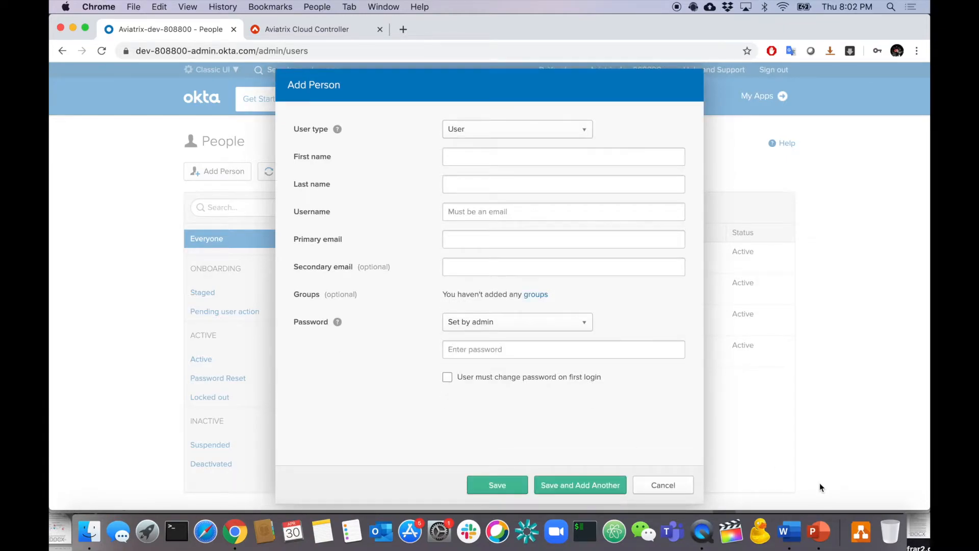
{"action": "left_click", "coordinate": [451, 156]}
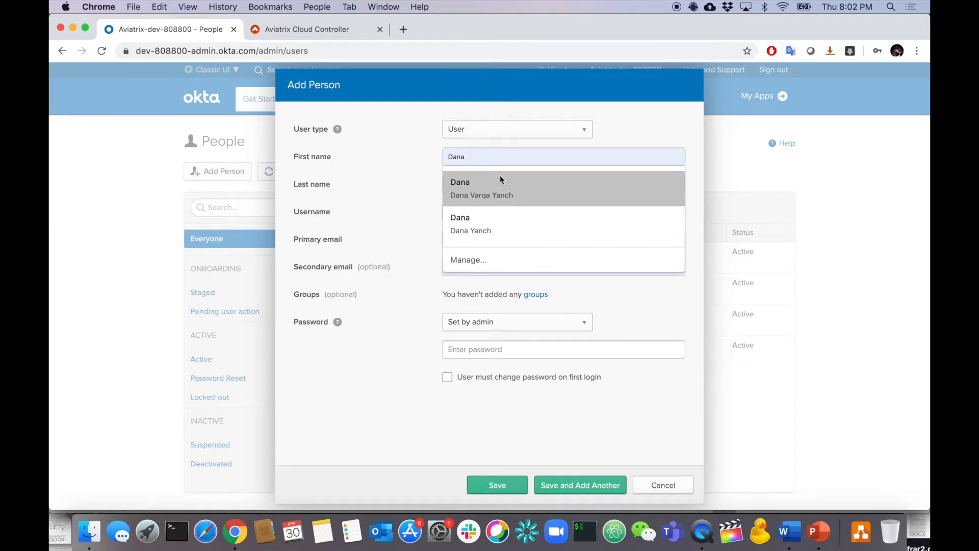
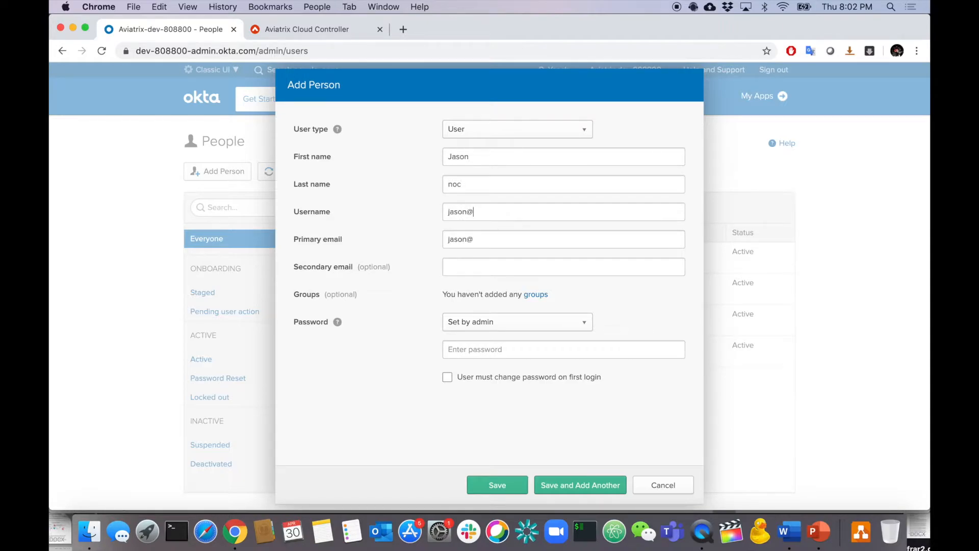
Enter the noc user's username, give them an admin-set password, and save the user.
{"action": "left_click", "coordinate": [484, 324]}
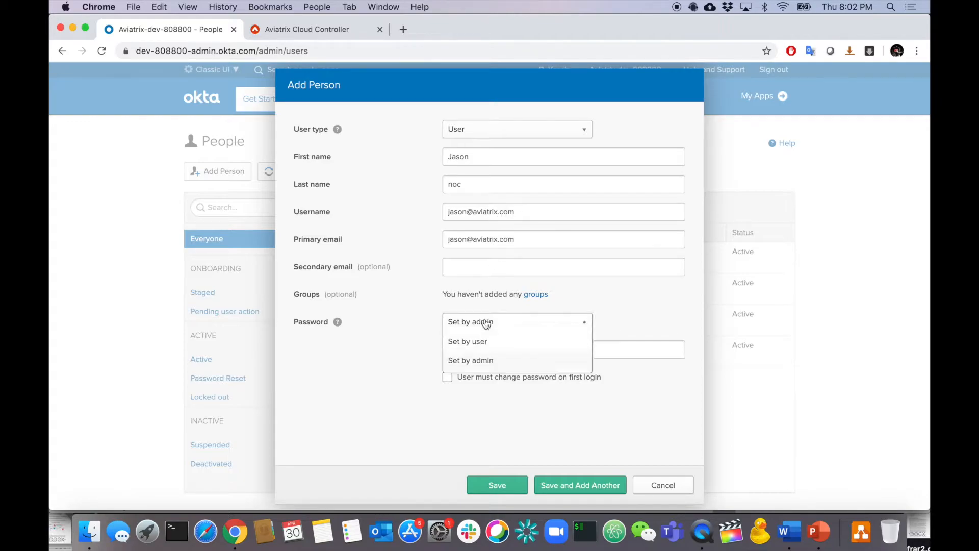
{"action": "left_click", "coordinate": [476, 357]}
{"action": "type", "text": "••••"}
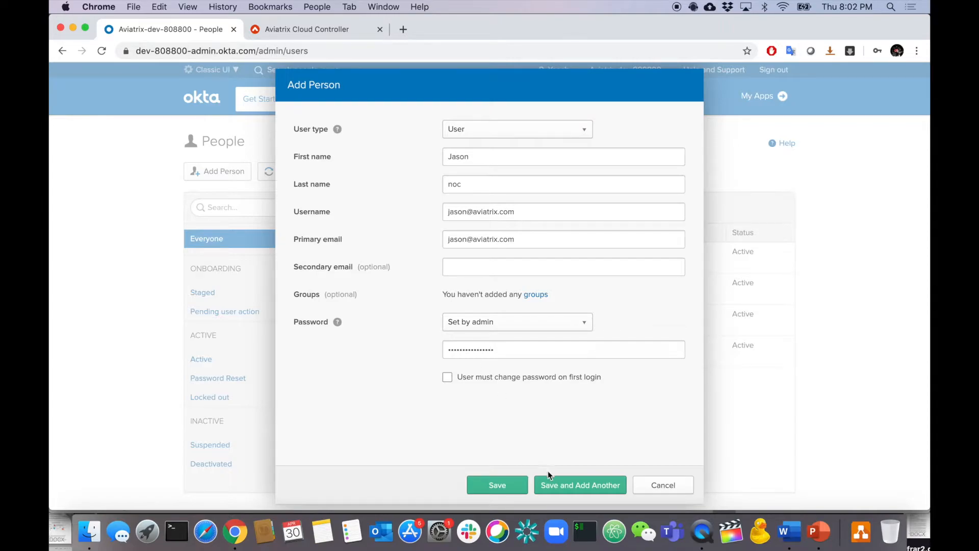
{"action": "left_click", "coordinate": [512, 481]}
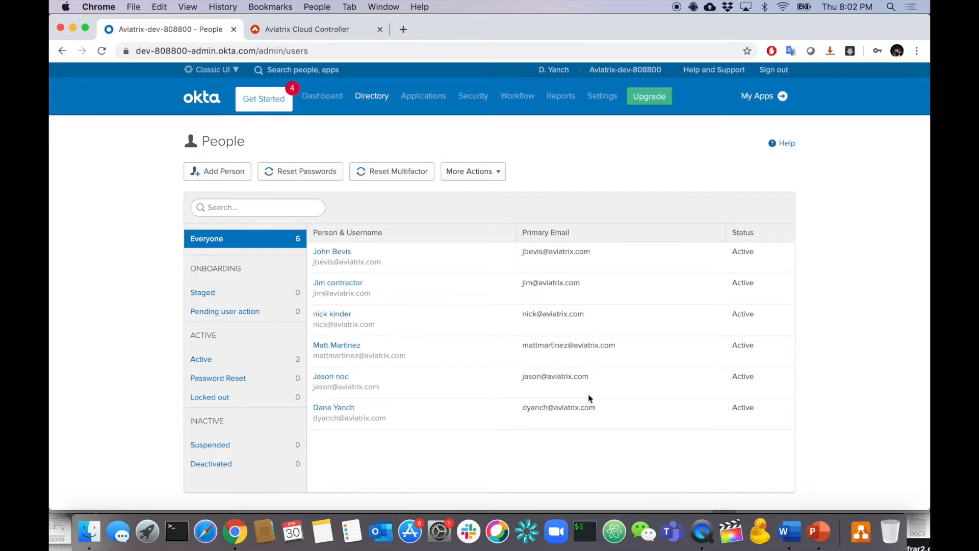
Edit the fourth user's Okta profile to put fullaccess in Aviatrix RBAC Profile, checking Aviatrix group names.
{"action": "left_click", "coordinate": [352, 349]}
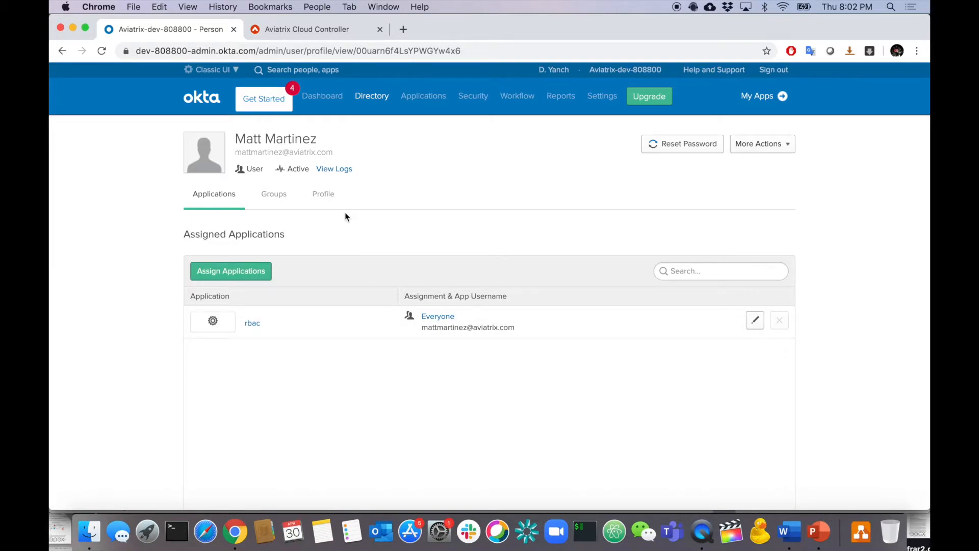
{"action": "left_click", "coordinate": [323, 200]}
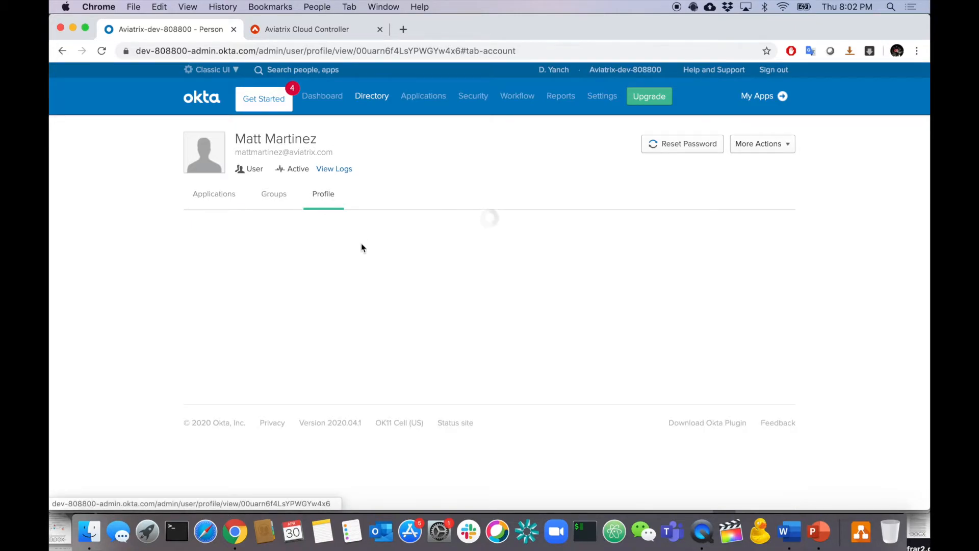
{"action": "scroll", "coordinate": [426, 314], "scroll_direction": "down", "scroll_amount": 15}
{"action": "scroll", "coordinate": [425, 310], "scroll_direction": "down", "scroll_amount": 6}
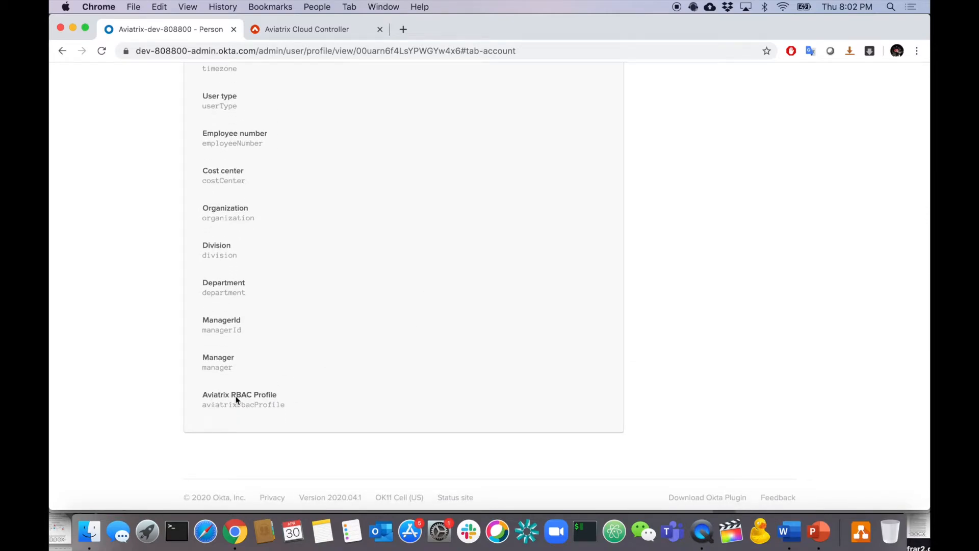
{"action": "scroll", "coordinate": [305, 365], "scroll_direction": "up", "scroll_amount": 20}
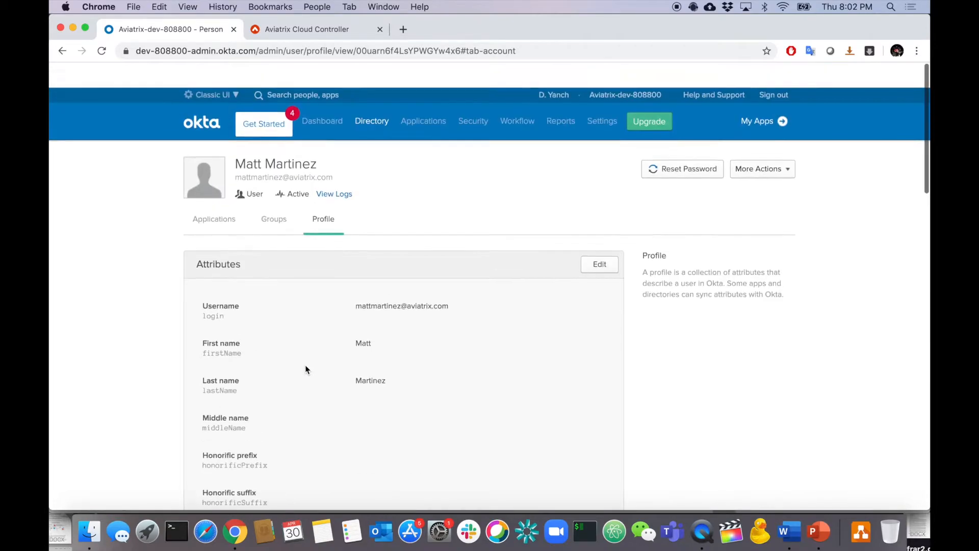
{"action": "left_click", "coordinate": [594, 242]}
{"action": "scroll", "coordinate": [555, 334], "scroll_direction": "down", "scroll_amount": 20}
{"action": "left_click", "coordinate": [473, 376]}
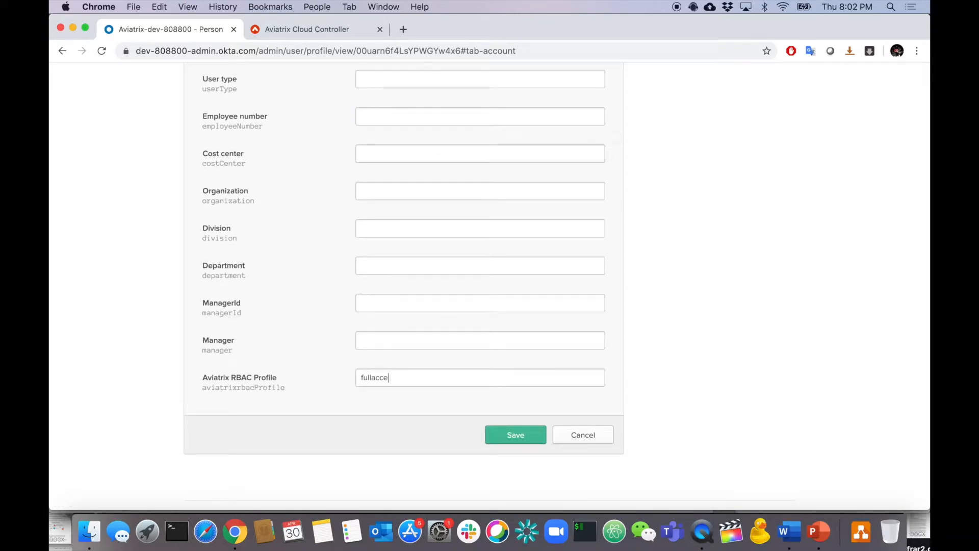
{"action": "left_click", "coordinate": [301, 29]}
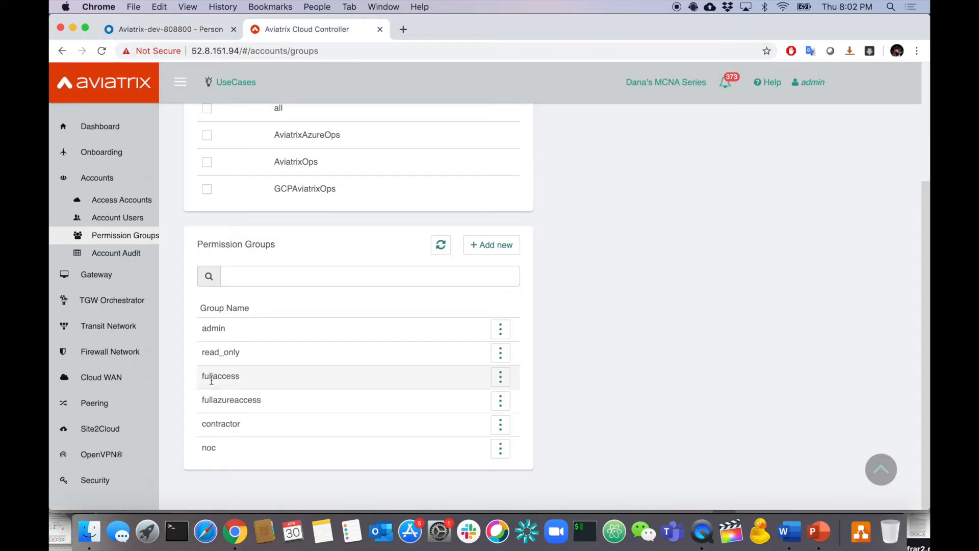
{"action": "left_click", "coordinate": [210, 31]}
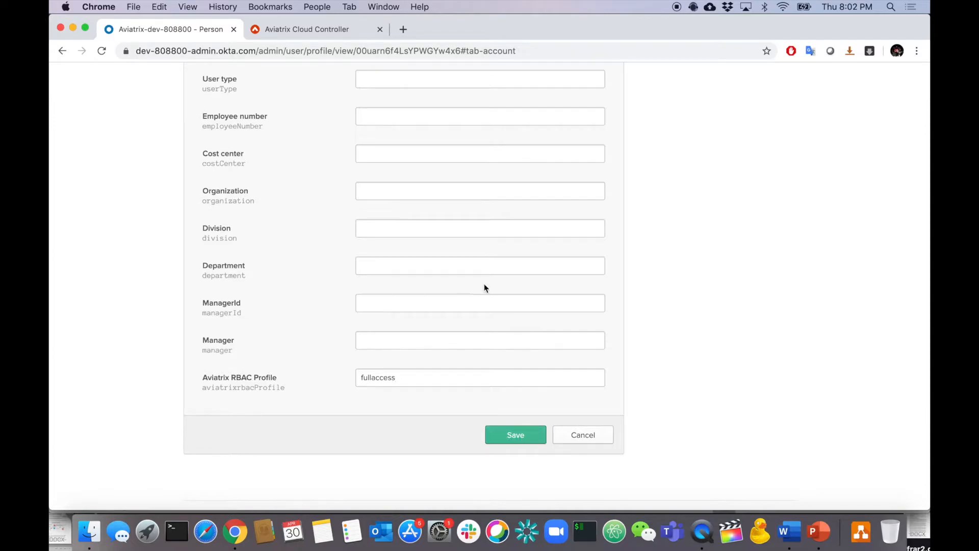
{"action": "scroll", "coordinate": [485, 284], "scroll_direction": "up", "scroll_amount": 20}
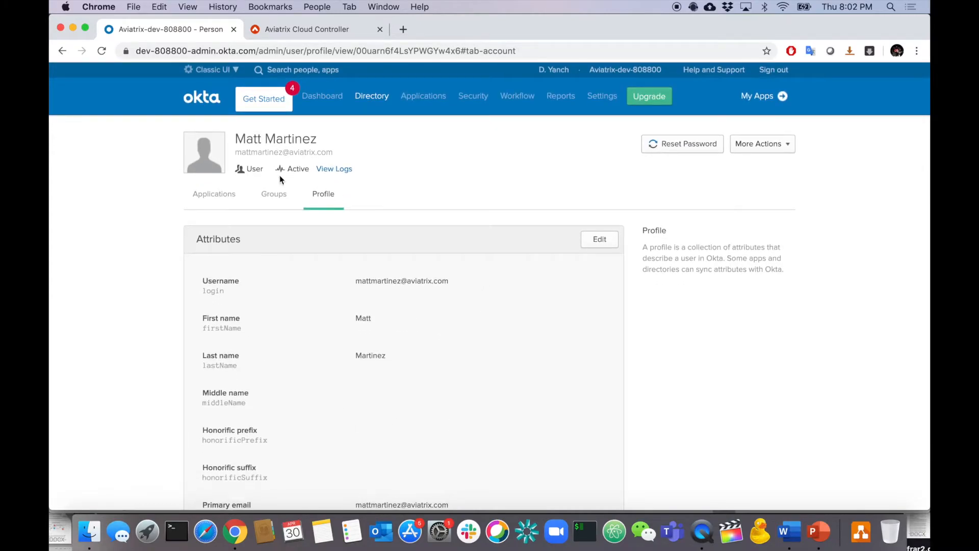
Open the noc user's profile for editing and enter noc as the Aviatrix RBAC Profile.
{"action": "mouse_move", "coordinate": [372, 96]}
{"action": "left_click", "coordinate": [367, 130]}
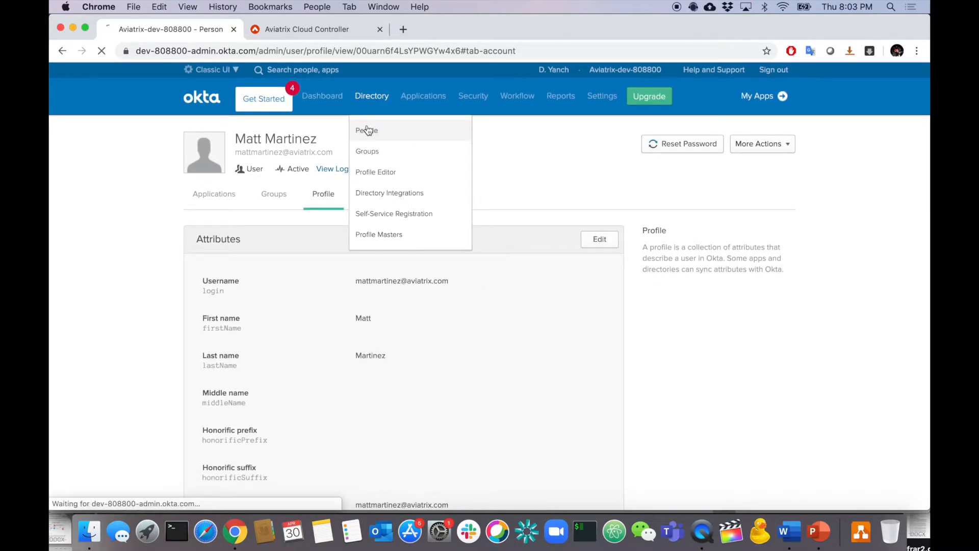
{"action": "left_click", "coordinate": [337, 378]}
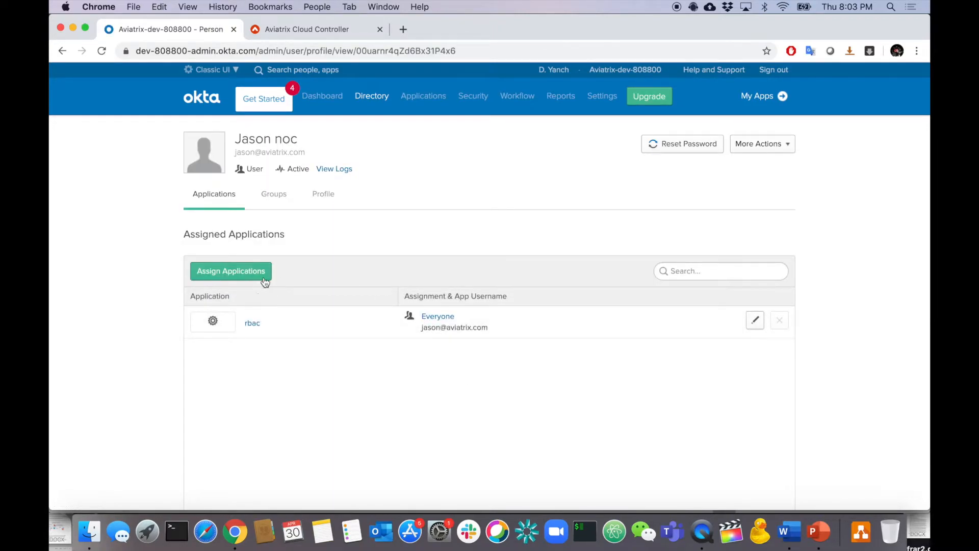
{"action": "left_click", "coordinate": [319, 198]}
{"action": "left_click", "coordinate": [598, 240]}
{"action": "scroll", "coordinate": [512, 350], "scroll_direction": "down", "scroll_amount": 15}
{"action": "left_click", "coordinate": [430, 332]}
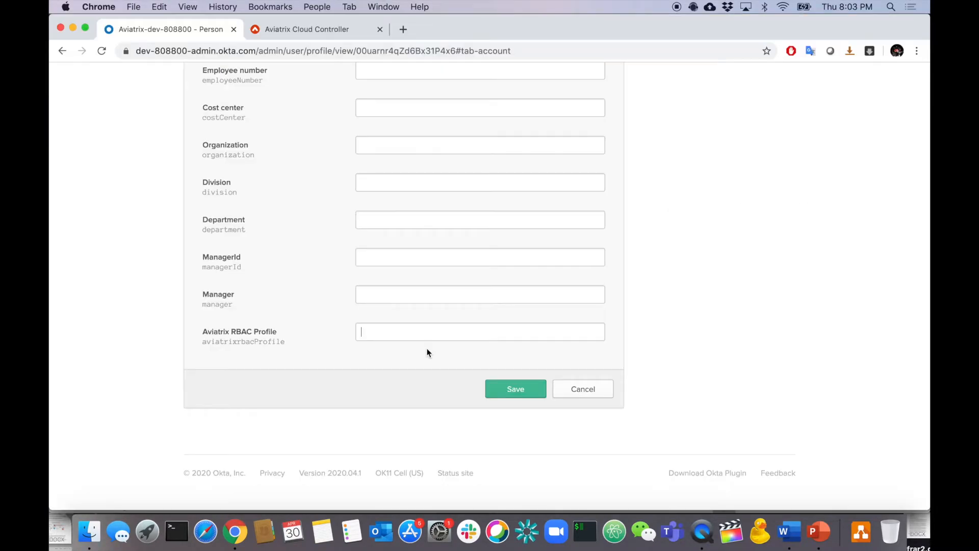
{"action": "type", "text": "noc"}
Confirm the group name in Aviatrix, save the noc profile, and return to People.
{"action": "left_click", "coordinate": [344, 35]}
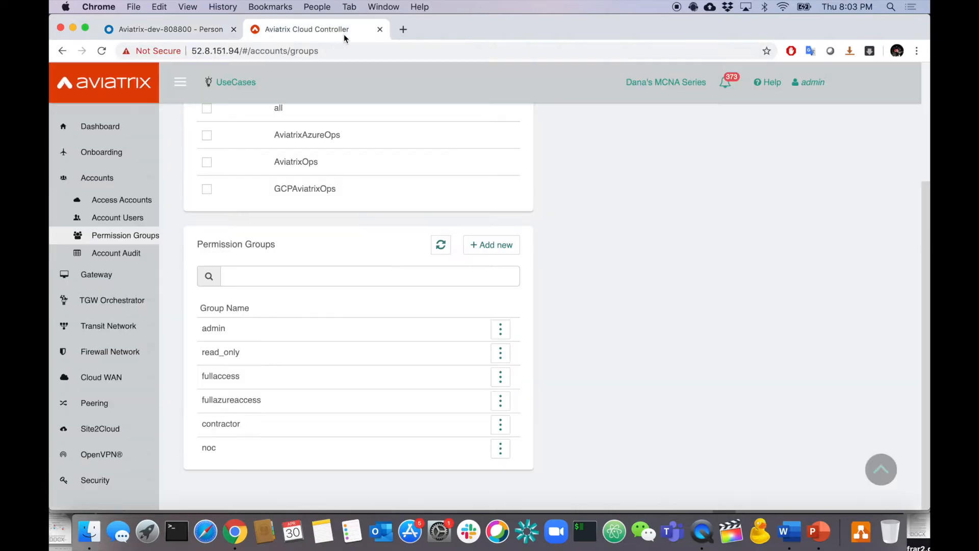
{"action": "left_click", "coordinate": [178, 32]}
{"action": "left_click", "coordinate": [506, 392]}
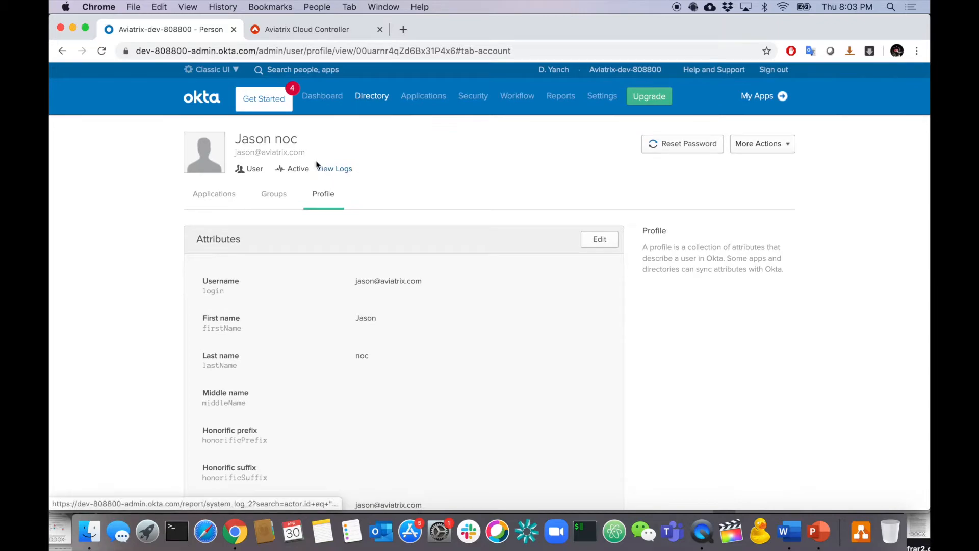
{"action": "mouse_move", "coordinate": [372, 97]}
{"action": "left_click", "coordinate": [360, 129]}
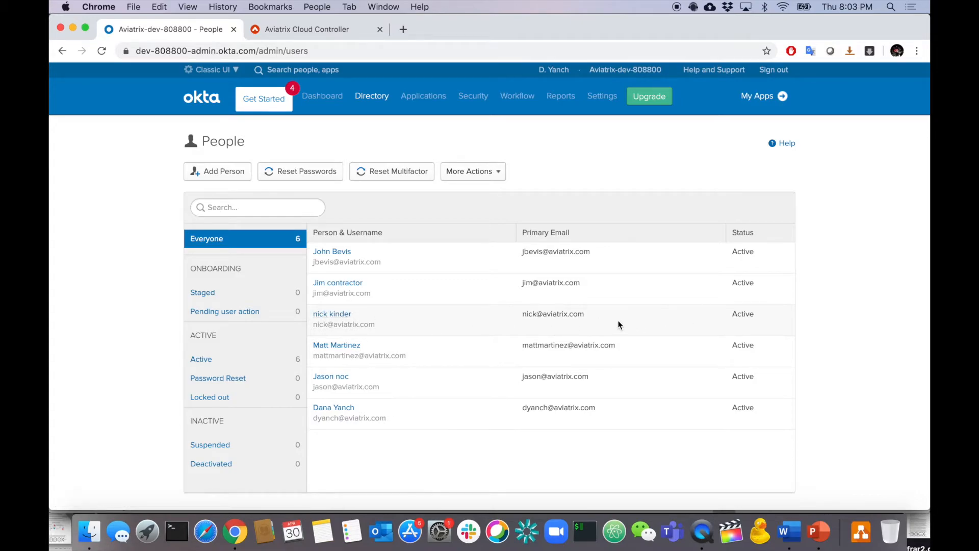
Set the third user's Aviatrix RBAC Profile to fullazureaccess, save, and return to People.
{"action": "left_click", "coordinate": [337, 315]}
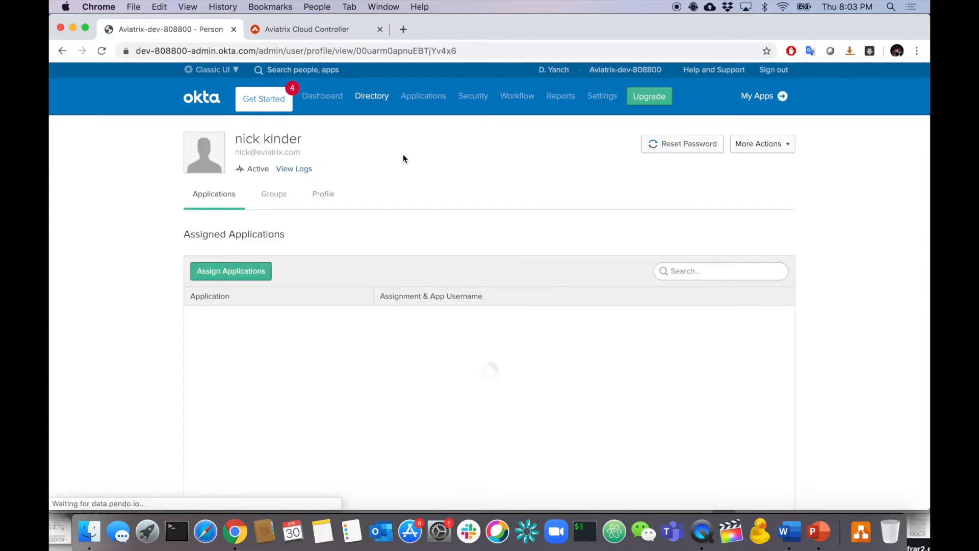
{"action": "left_click", "coordinate": [323, 194]}
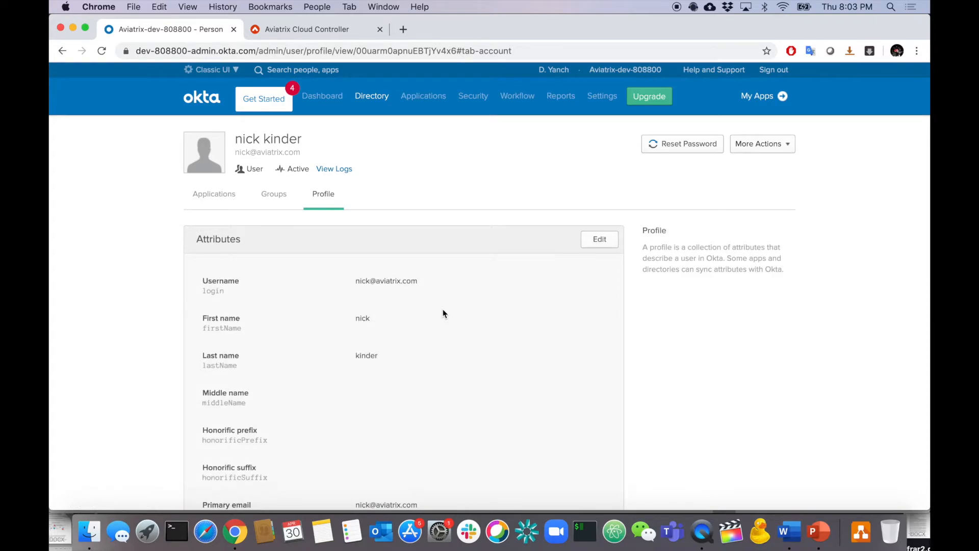
{"action": "scroll", "coordinate": [443, 314], "scroll_direction": "down", "scroll_amount": 15}
{"action": "scroll", "coordinate": [444, 312], "scroll_direction": "up", "scroll_amount": 12}
{"action": "left_click", "coordinate": [600, 76]}
{"action": "scroll", "coordinate": [527, 207], "scroll_direction": "down", "scroll_amount": 15}
{"action": "left_click", "coordinate": [385, 327]}
{"action": "type", "text": "fi"}
{"action": "type", "text": "llazureacces"}
{"action": "left_click", "coordinate": [514, 389]}
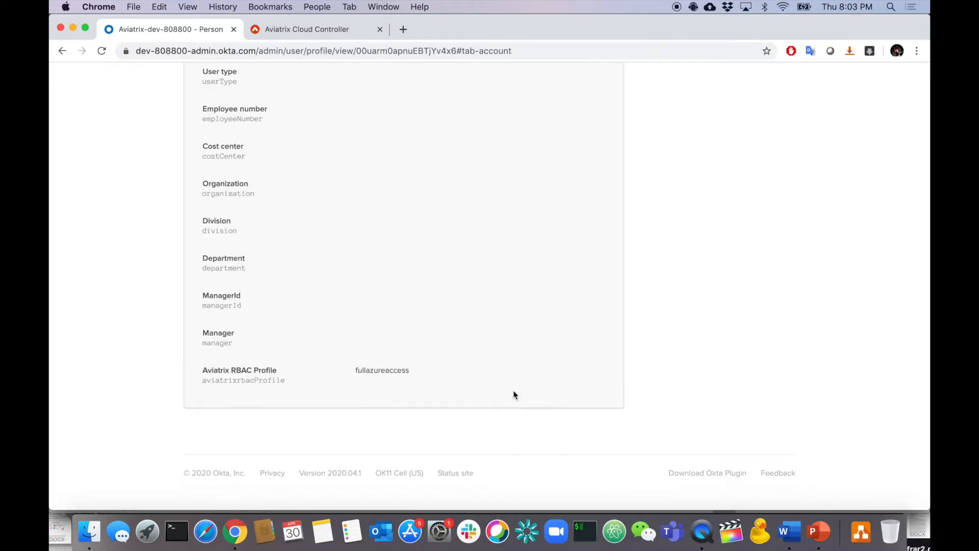
{"action": "mouse_move", "coordinate": [374, 98]}
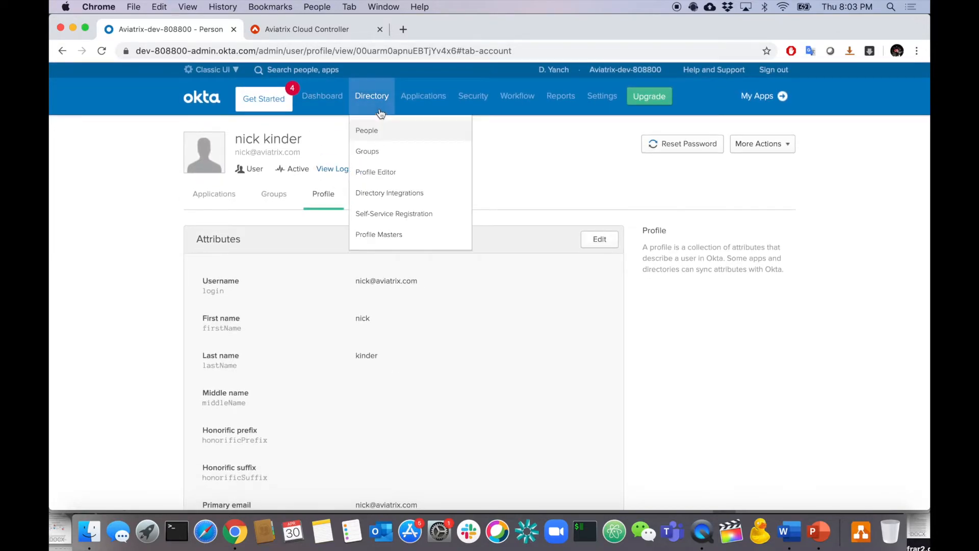
{"action": "left_click", "coordinate": [366, 131]}
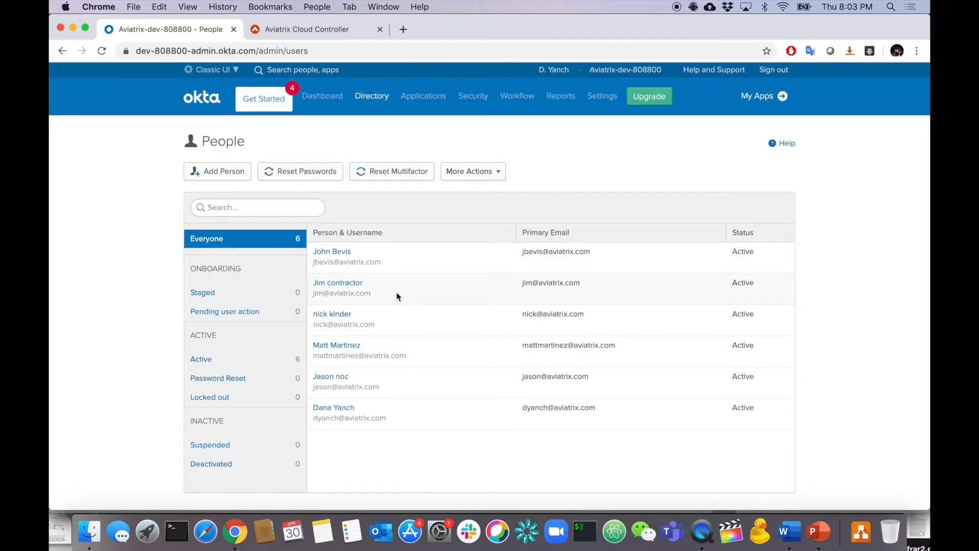
Set the contractor user's Aviatrix RBAC Profile to contractor, checking Aviatrix group names, and save.
{"action": "left_click", "coordinate": [338, 284]}
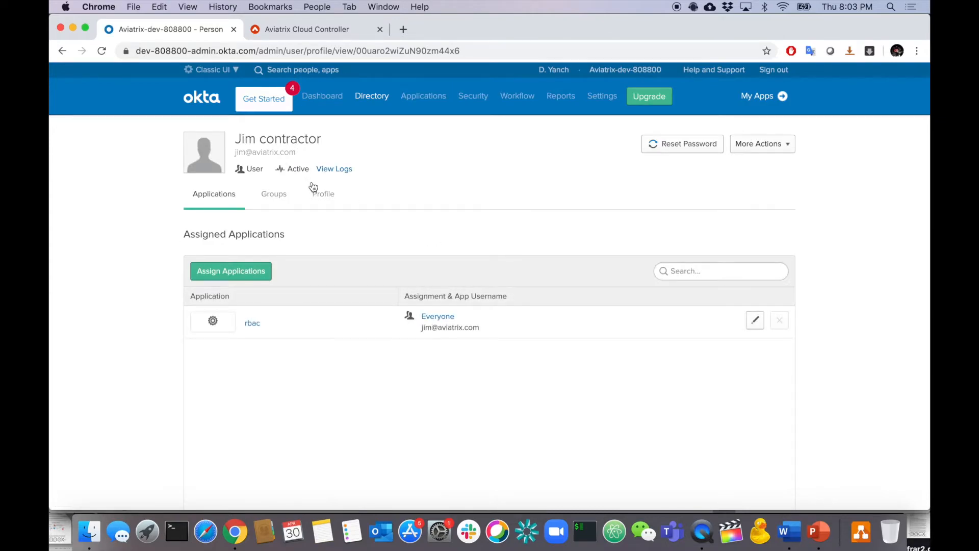
{"action": "left_click", "coordinate": [324, 194]}
{"action": "left_click", "coordinate": [598, 240]}
{"action": "left_click", "coordinate": [325, 30]}
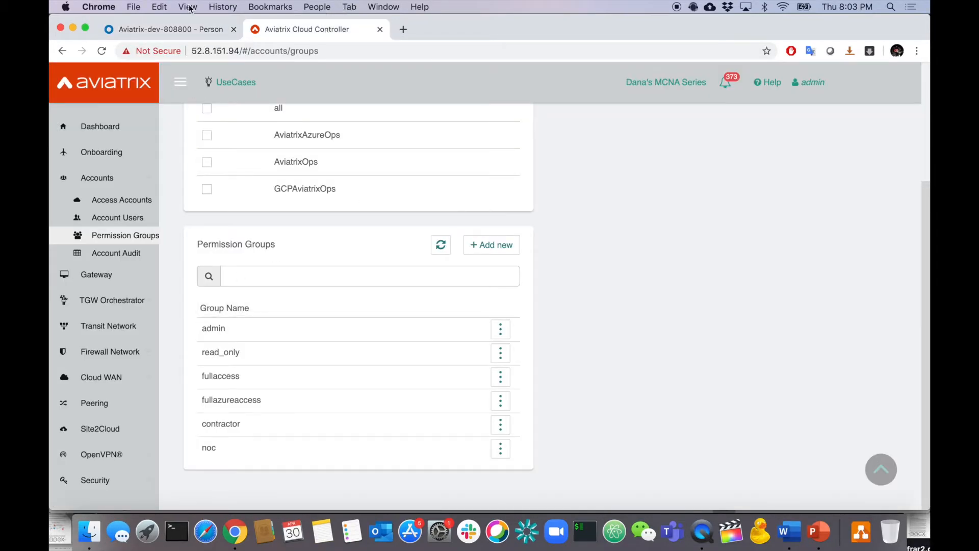
{"action": "left_click", "coordinate": [171, 28]}
{"action": "scroll", "coordinate": [452, 351], "scroll_direction": "down", "scroll_amount": 8}
{"action": "scroll", "coordinate": [451, 350], "scroll_direction": "down", "scroll_amount": 10}
{"action": "left_click", "coordinate": [429, 333]}
{"action": "type", "text": "contractor"}
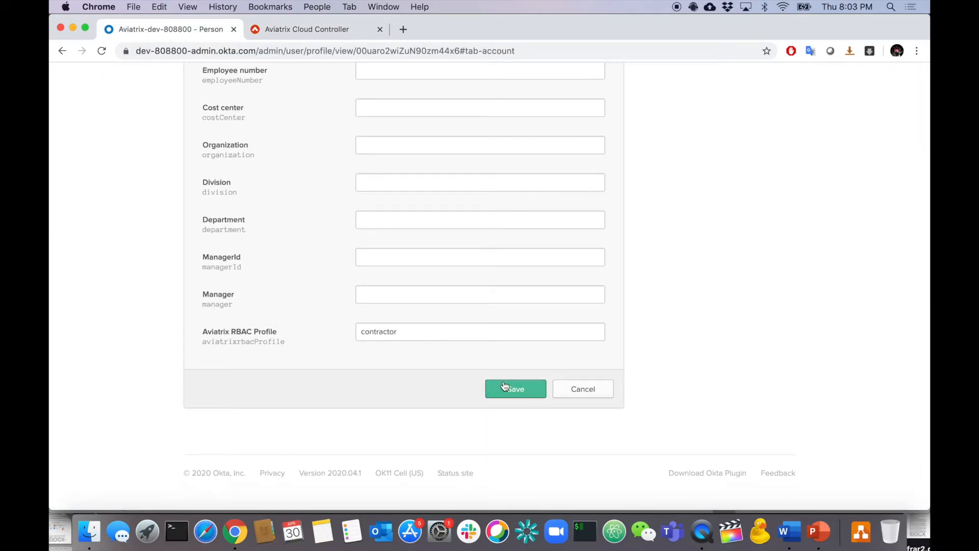
{"action": "left_click", "coordinate": [514, 388]}
{"action": "scroll", "coordinate": [505, 386], "scroll_direction": "up", "scroll_amount": 15}
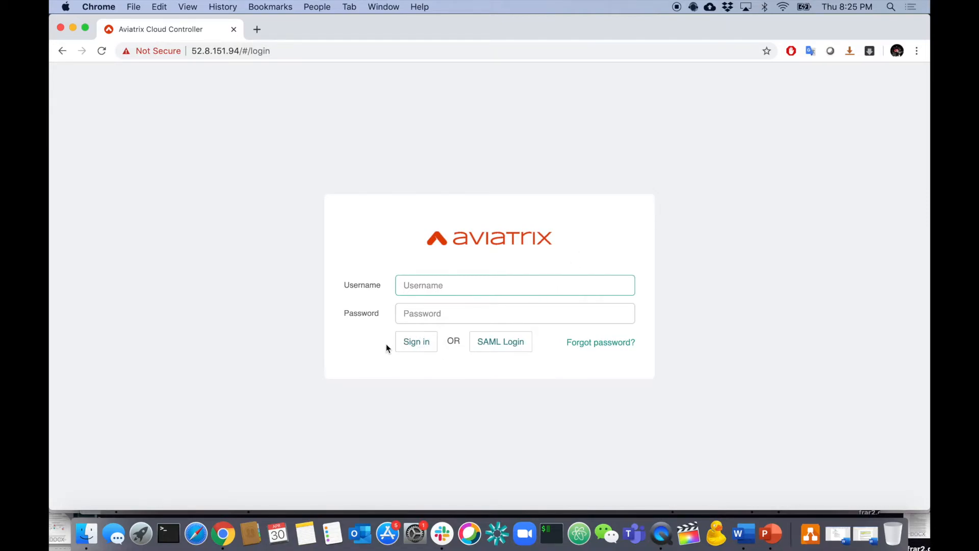
Sign in via SAML Login with the restricted Okta user's username and password.
{"action": "left_click", "coordinate": [501, 346]}
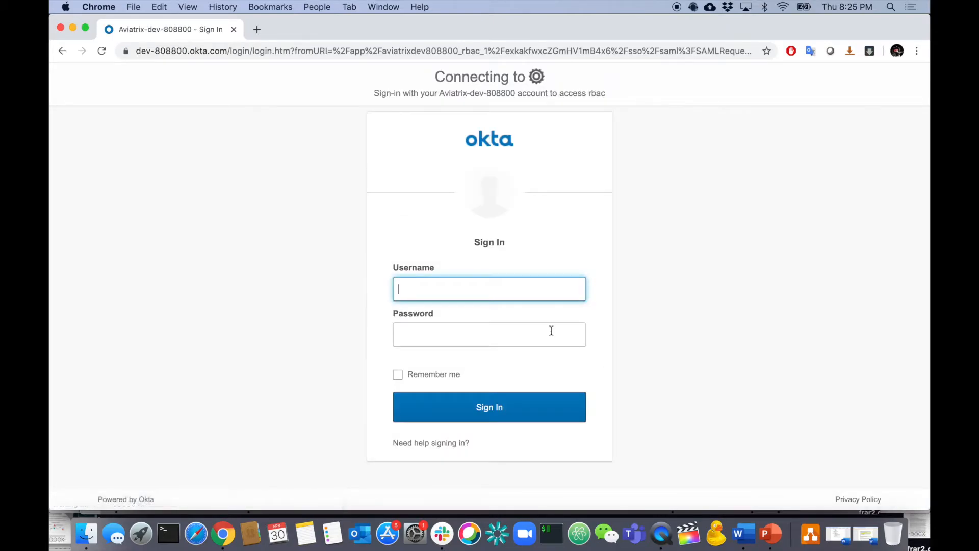
{"action": "key", "text": "Tab"}
{"action": "type", "text": "•••••••••••••••"}
{"action": "key", "text": "Return"}
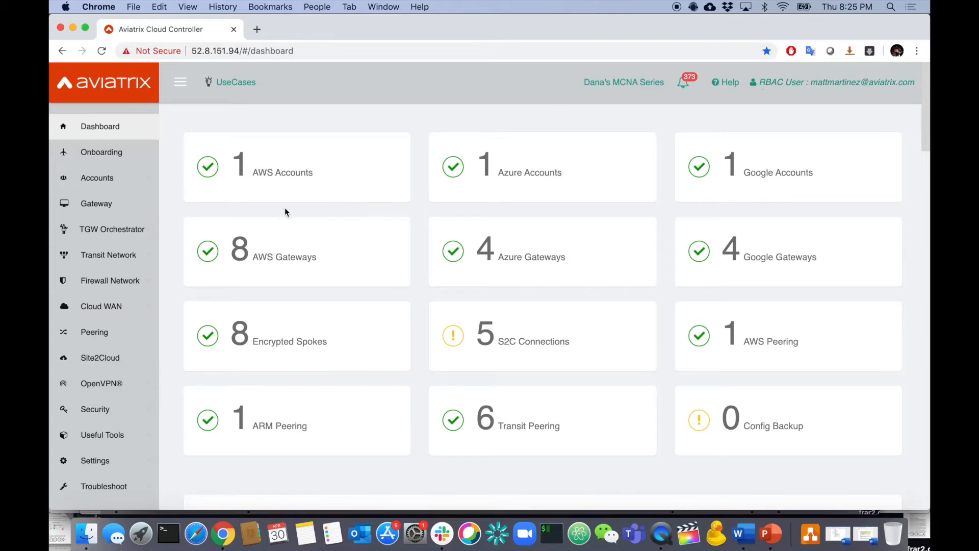
Open the Create a VPC tool's add form and name the new VPC newtransit.
{"action": "scroll", "coordinate": [137, 329], "scroll_direction": "down", "scroll_amount": 1}
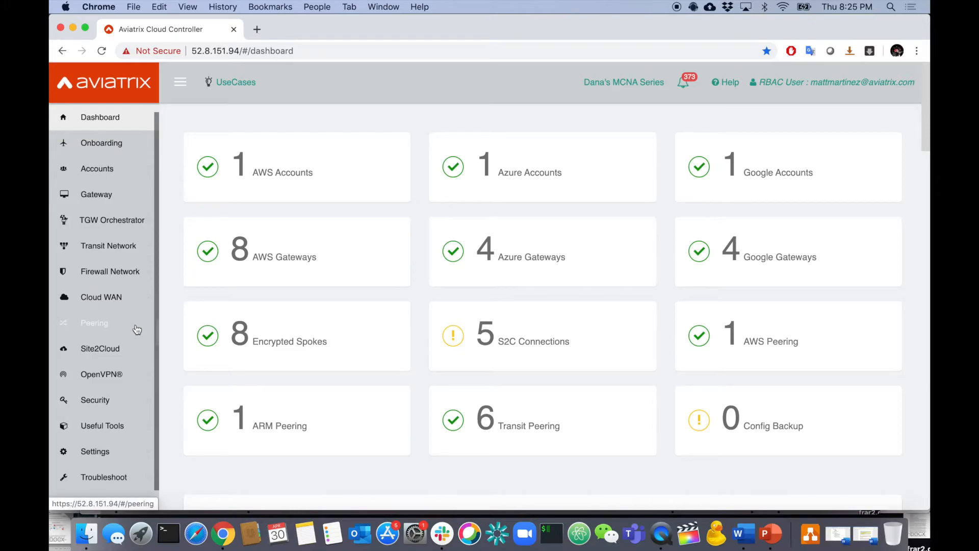
{"action": "left_click", "coordinate": [128, 431]}
{"action": "scroll", "coordinate": [129, 433], "scroll_direction": "down", "scroll_amount": 3}
{"action": "left_click", "coordinate": [116, 394]}
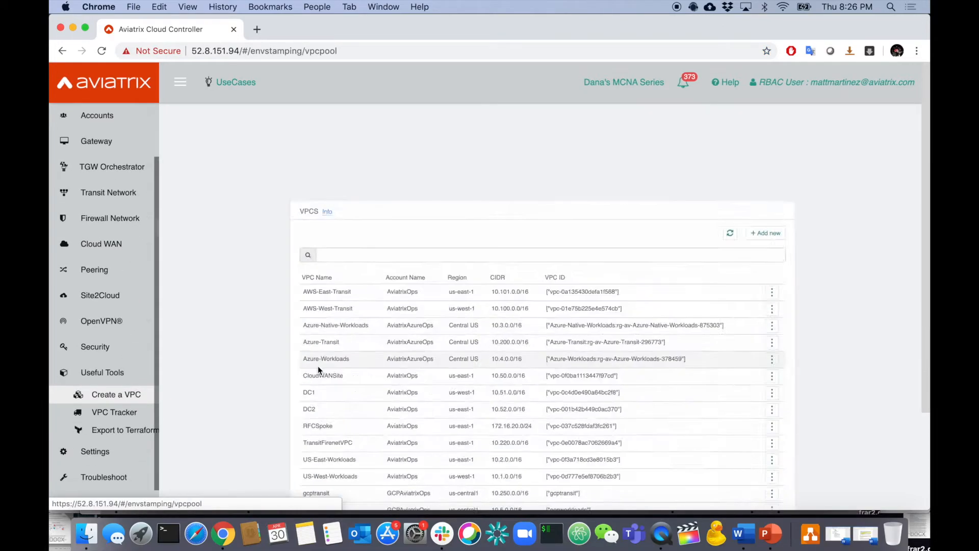
{"action": "left_click", "coordinate": [860, 180]}
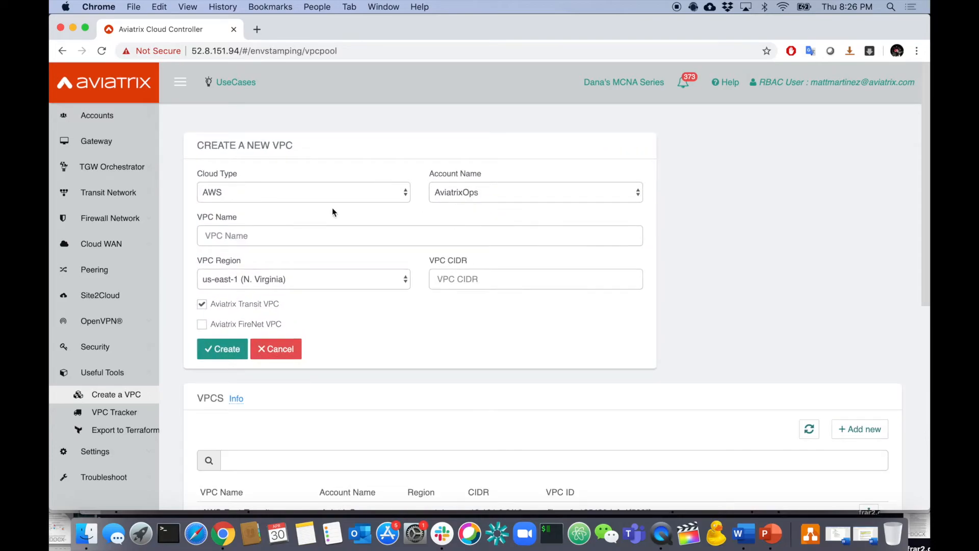
{"action": "left_click", "coordinate": [349, 237]}
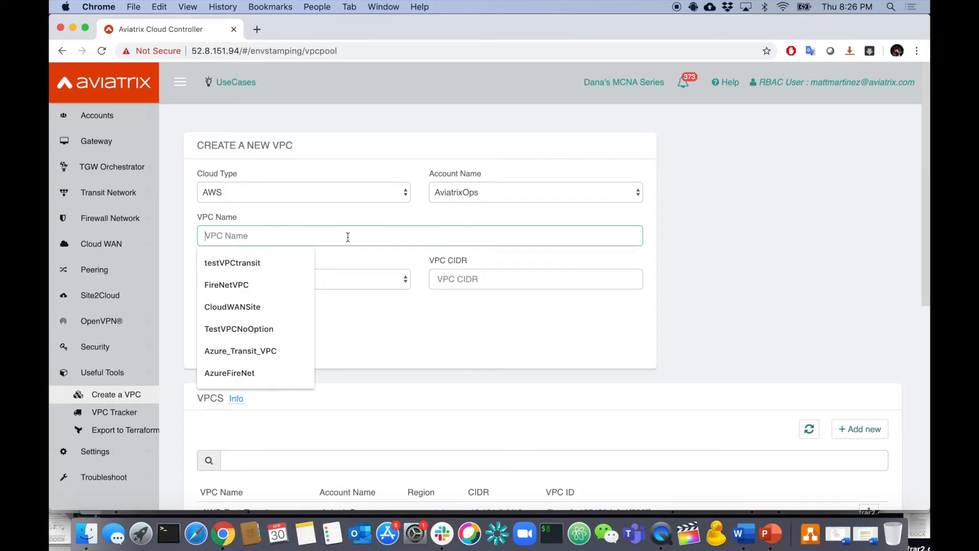
{"action": "type", "text": "newtransit"}
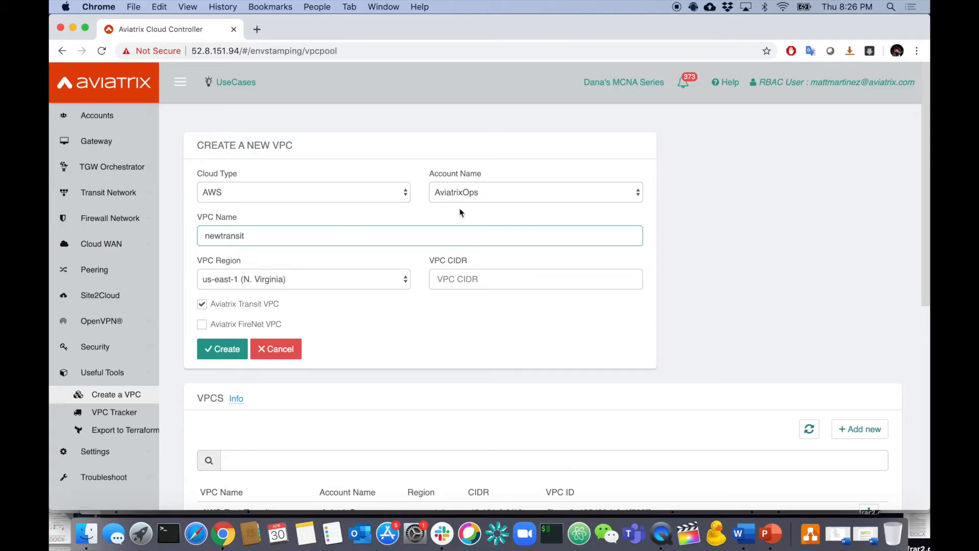
Choose region us-west-1 and CIDR 99.99.0.0/16, then create the transit VPC.
{"action": "left_click", "coordinate": [298, 279]}
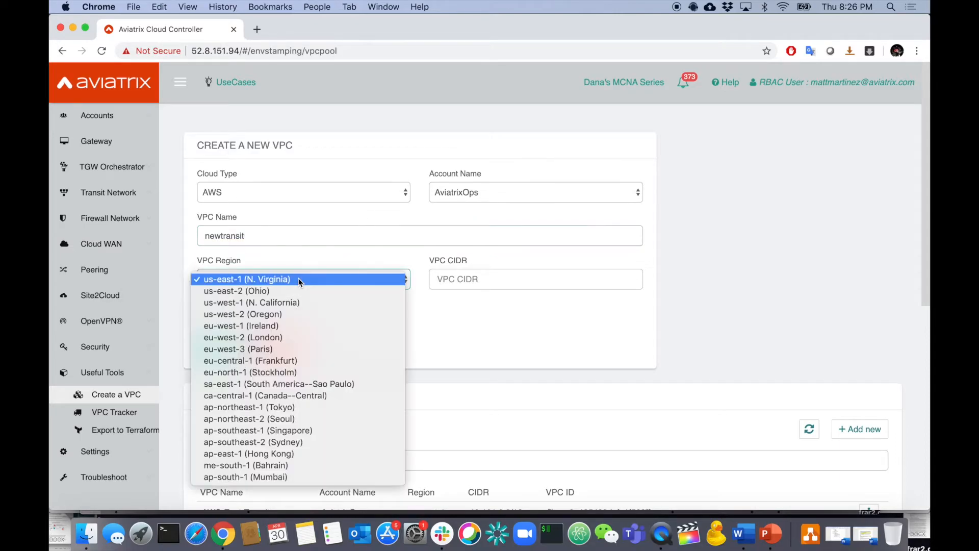
{"action": "left_click", "coordinate": [285, 302]}
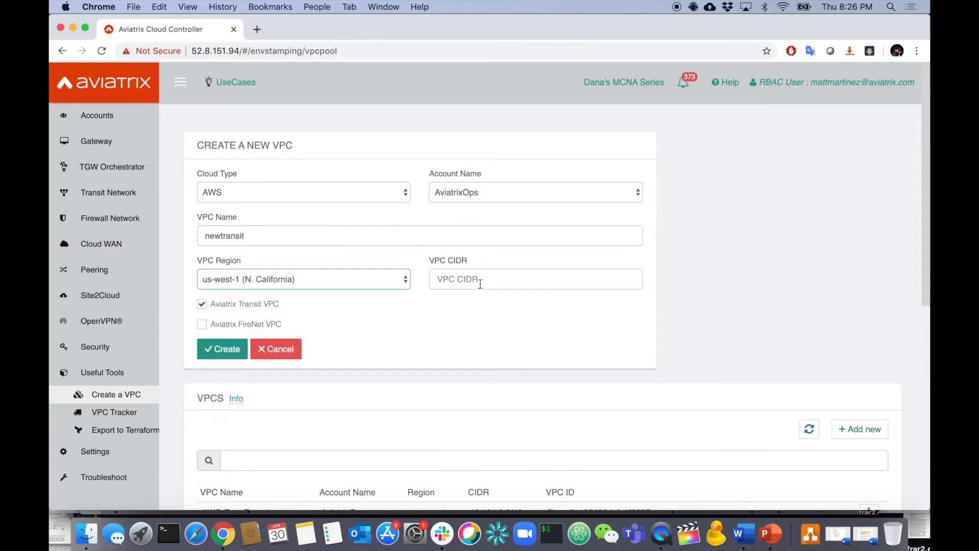
{"action": "left_click", "coordinate": [480, 280]}
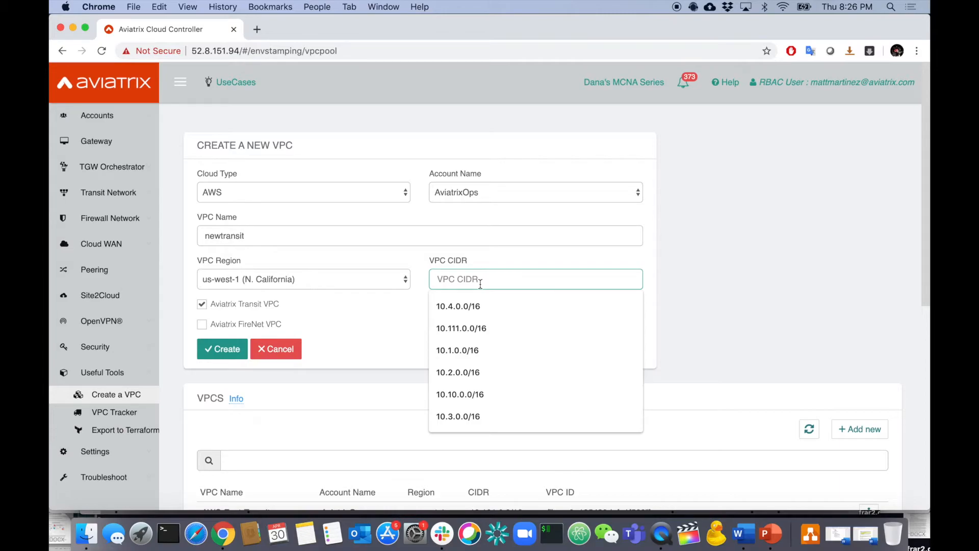
{"action": "type", "text": "99.99.0.0/16"}
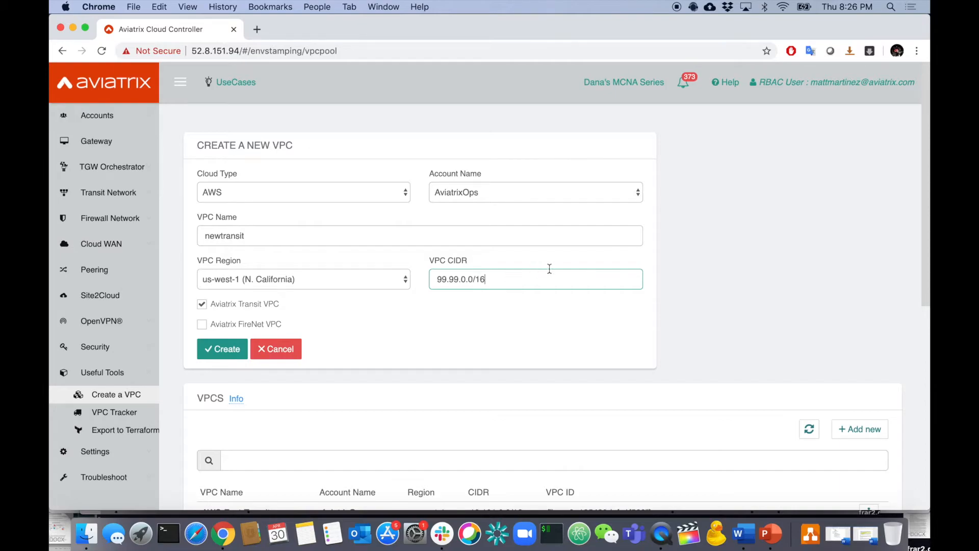
{"action": "left_click", "coordinate": [707, 292]}
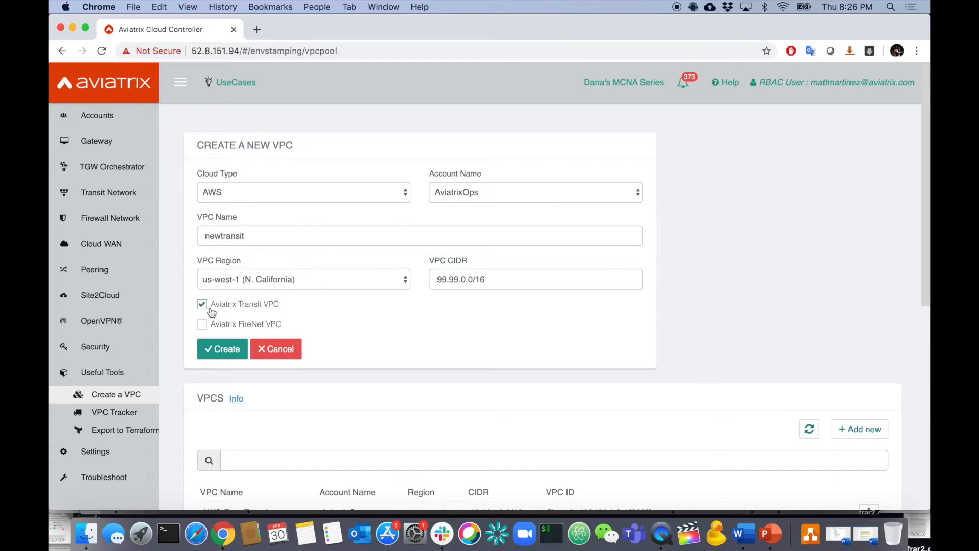
{"action": "left_click", "coordinate": [222, 347]}
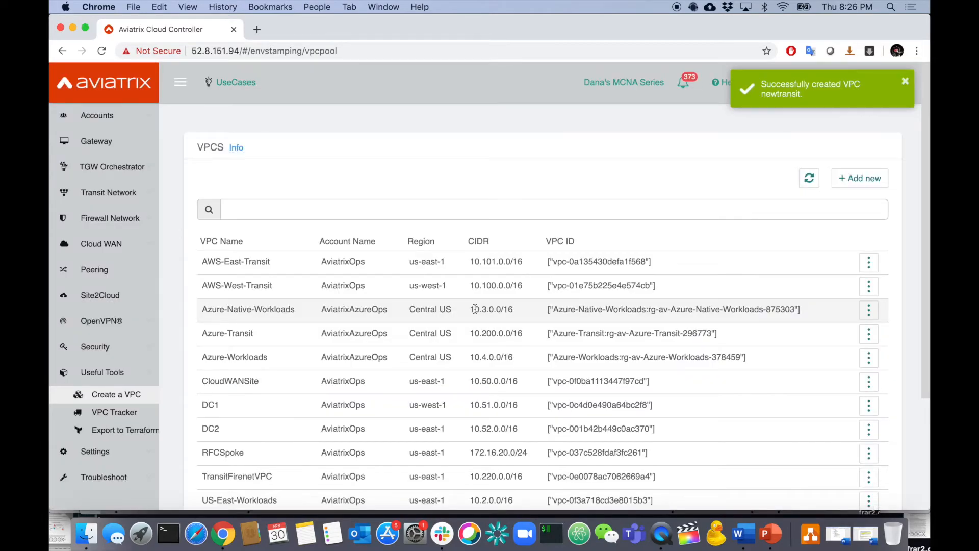
{"action": "scroll", "coordinate": [121, 174], "scroll_direction": "up", "scroll_amount": 3}
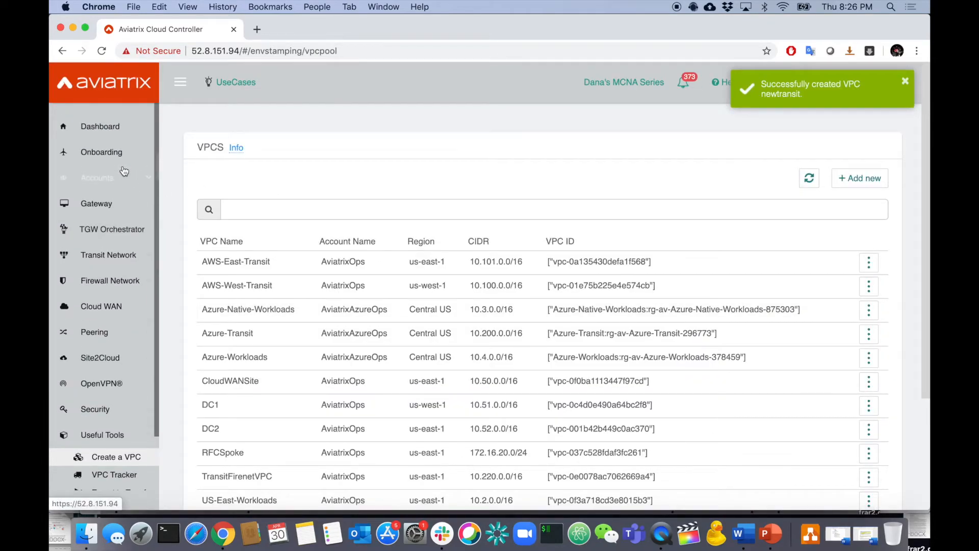
{"action": "left_click", "coordinate": [110, 205]}
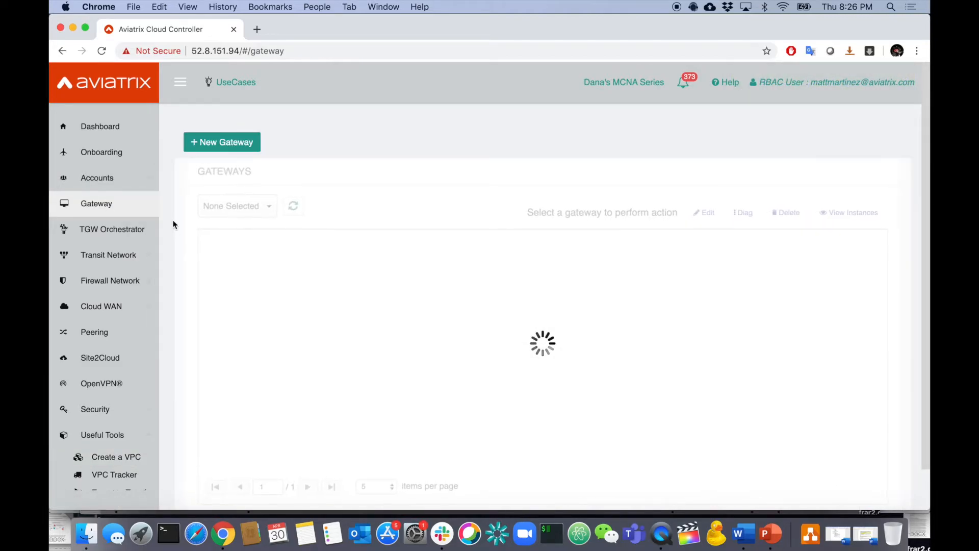
Start a new gateway named mattsgateway.
{"action": "left_click", "coordinate": [226, 145]}
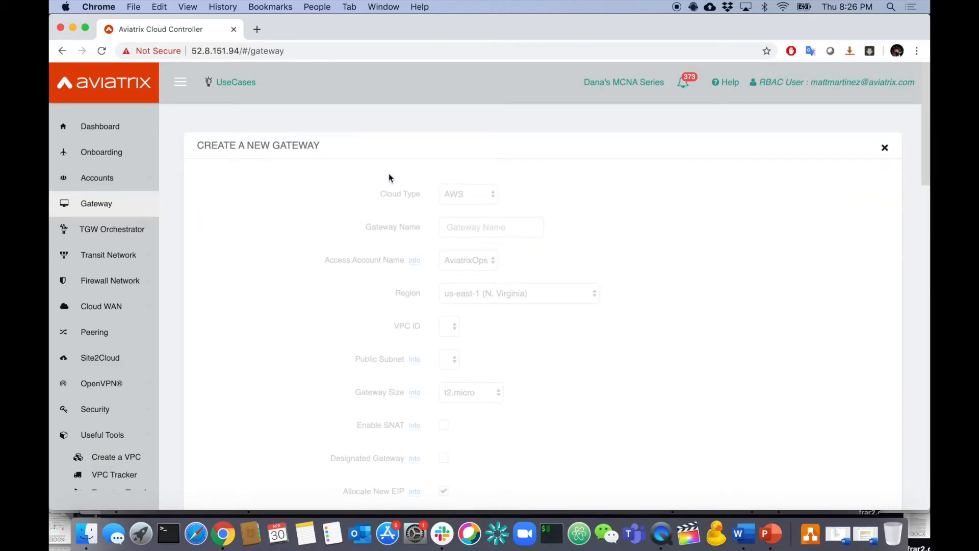
{"action": "left_click", "coordinate": [498, 228]}
{"action": "type", "text": "mattsgatew"}
{"action": "key", "text": "BackSpace"}
{"action": "type", "text": "eway"}
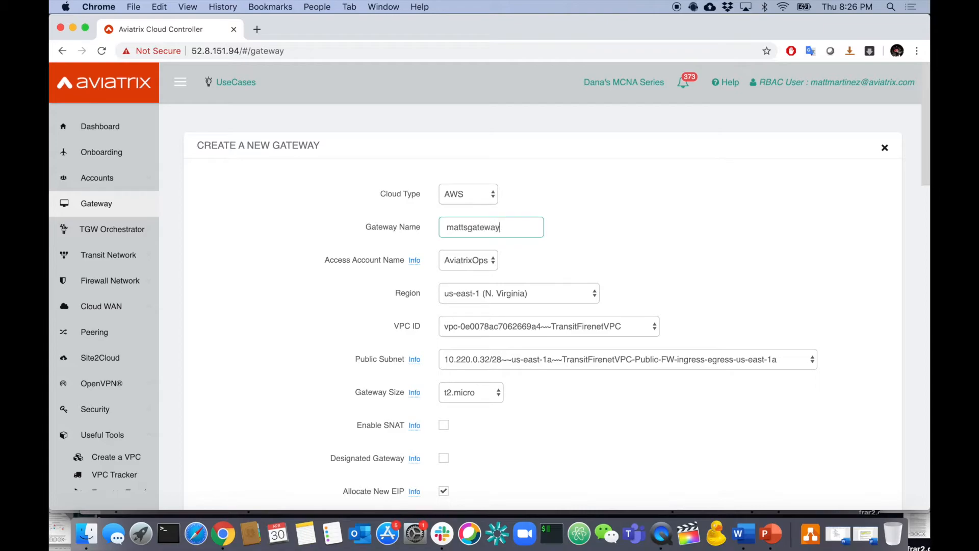
Place the gateway in us-west-1, newtransit VPC, subnet 99.99.0.80/28, with VPN access off, and launch.
{"action": "left_click", "coordinate": [511, 292]}
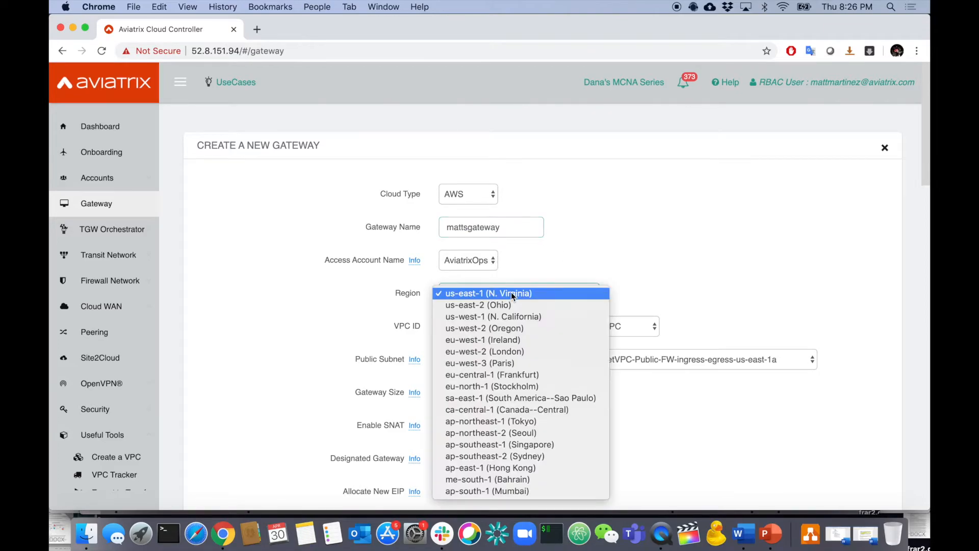
{"action": "left_click", "coordinate": [524, 317]}
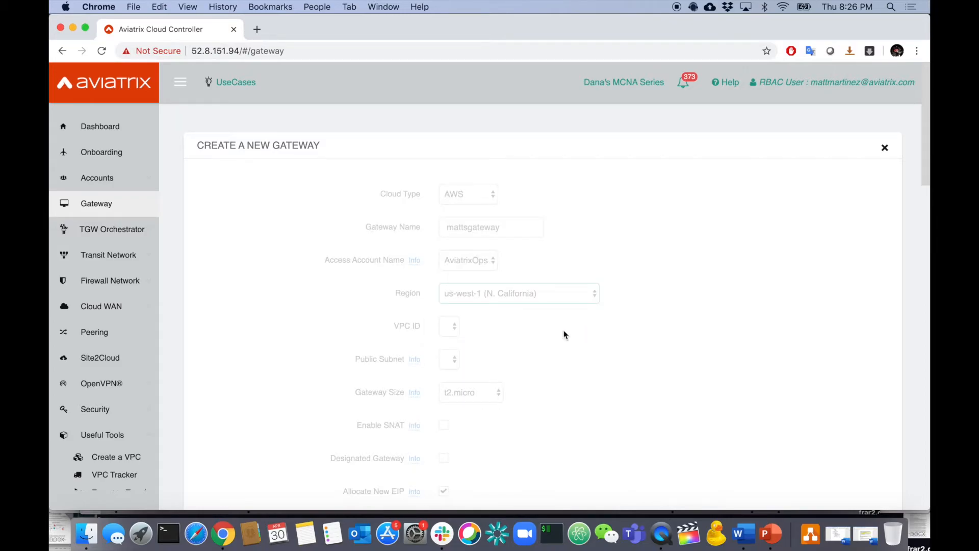
{"action": "left_click", "coordinate": [564, 328]}
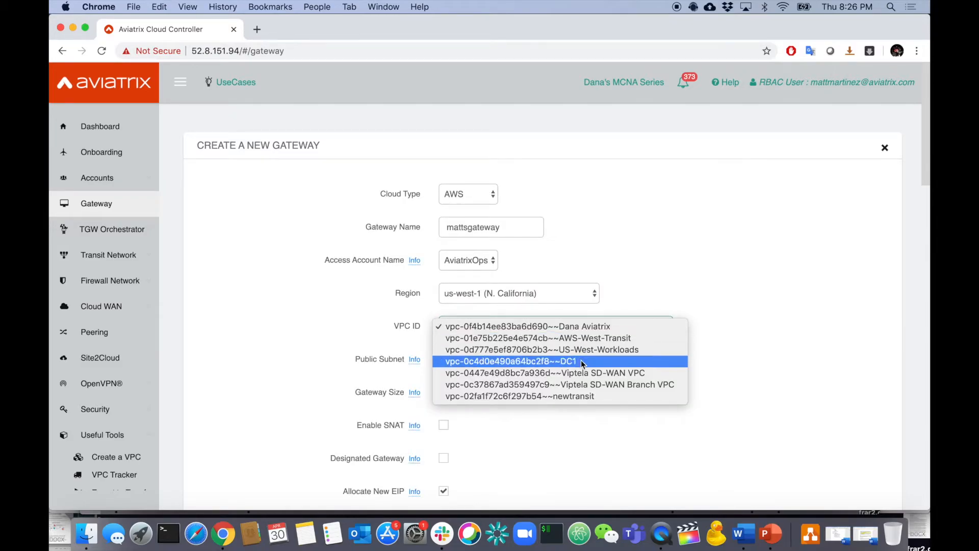
{"action": "left_click", "coordinate": [582, 396]}
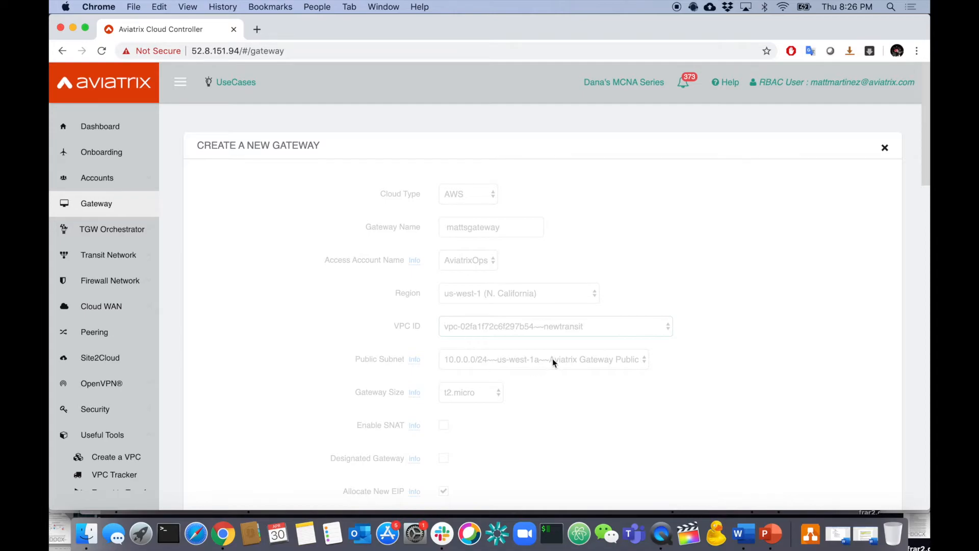
{"action": "left_click", "coordinate": [572, 359]}
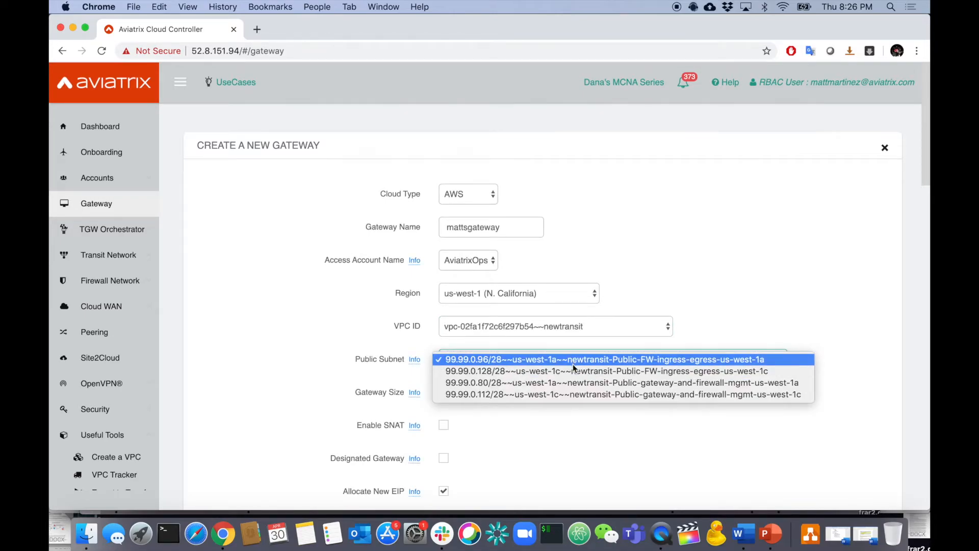
{"action": "left_click", "coordinate": [591, 382]}
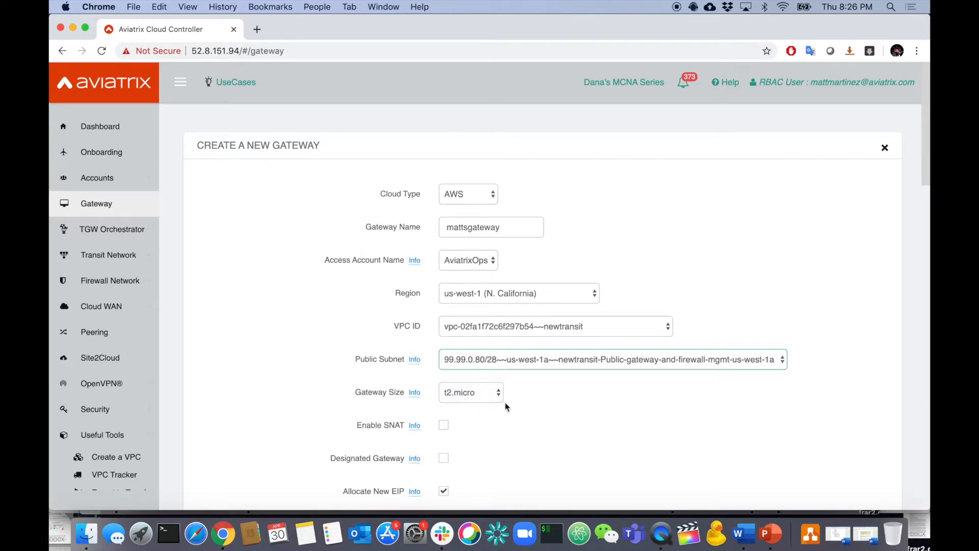
{"action": "scroll", "coordinate": [546, 456], "scroll_direction": "down", "scroll_amount": 10}
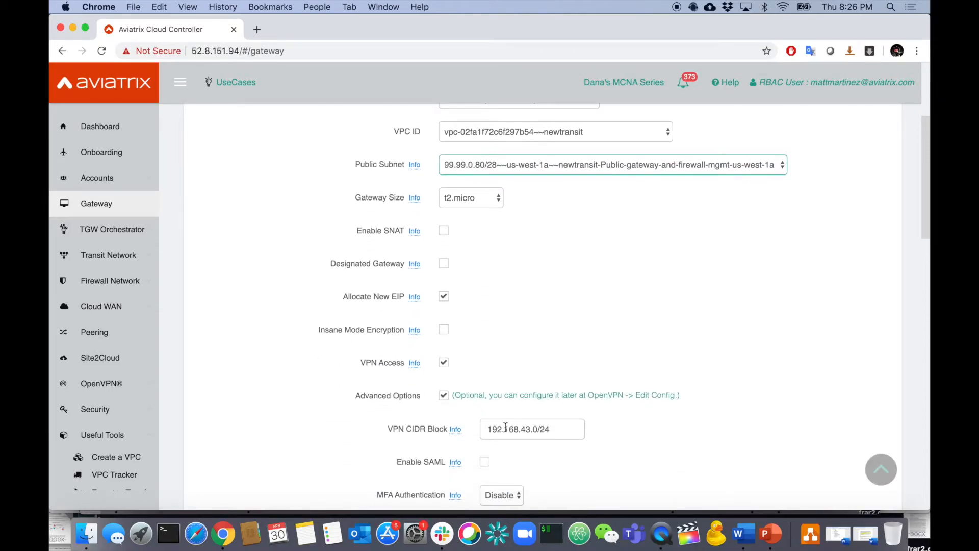
{"action": "left_click", "coordinate": [444, 242]}
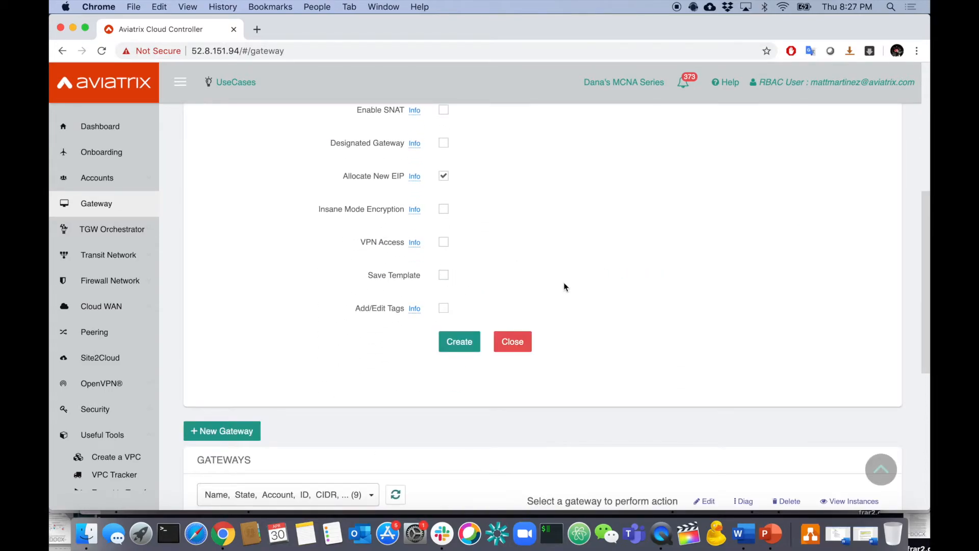
{"action": "left_click", "coordinate": [459, 342]}
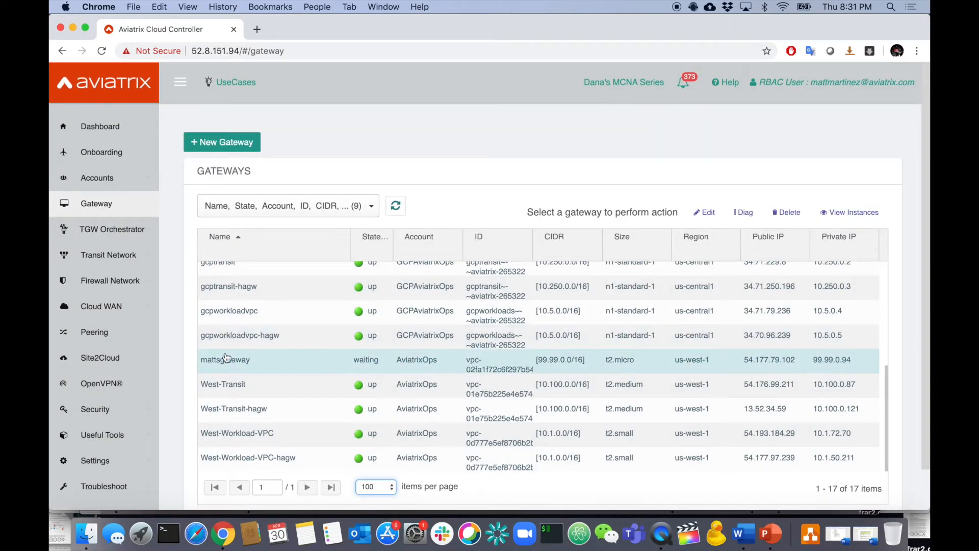
Refresh the gateway list and delete mattsgateway.
{"action": "double_click", "coordinate": [216, 363]}
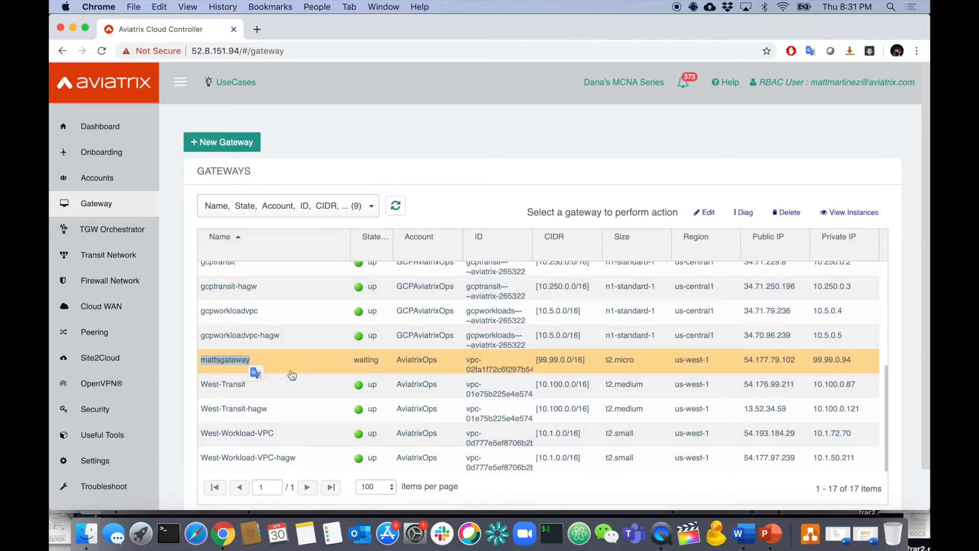
{"action": "left_click", "coordinate": [395, 205]}
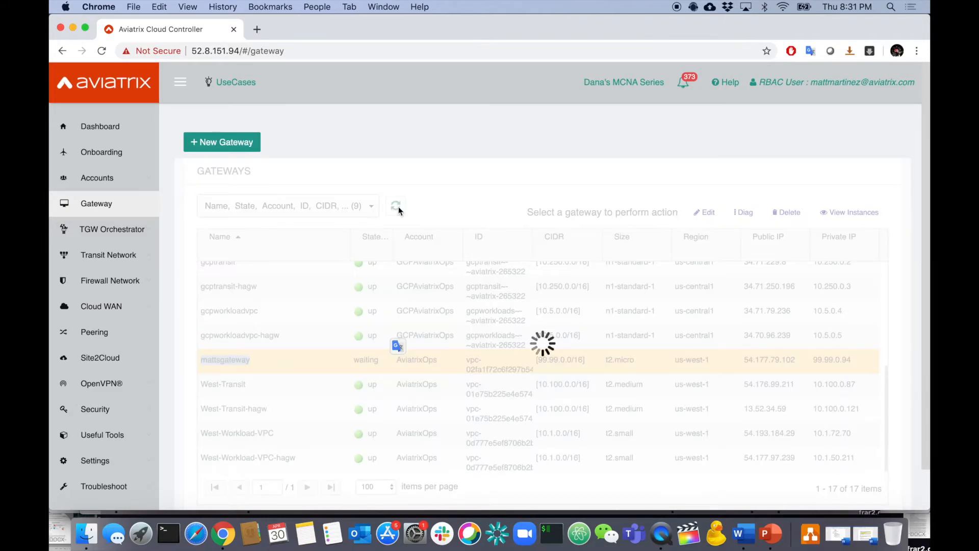
{"action": "scroll", "coordinate": [385, 301], "scroll_direction": "down", "scroll_amount": 1}
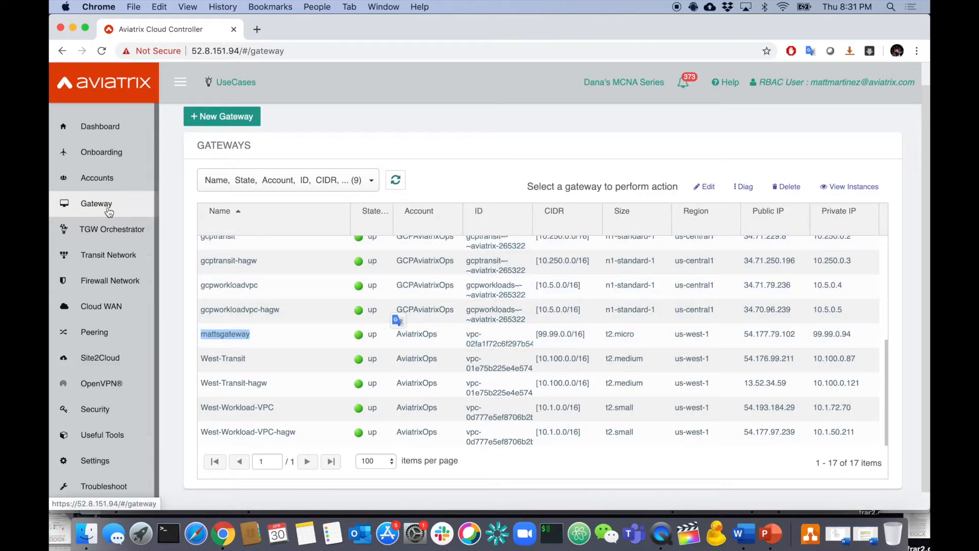
{"action": "left_click", "coordinate": [296, 334]}
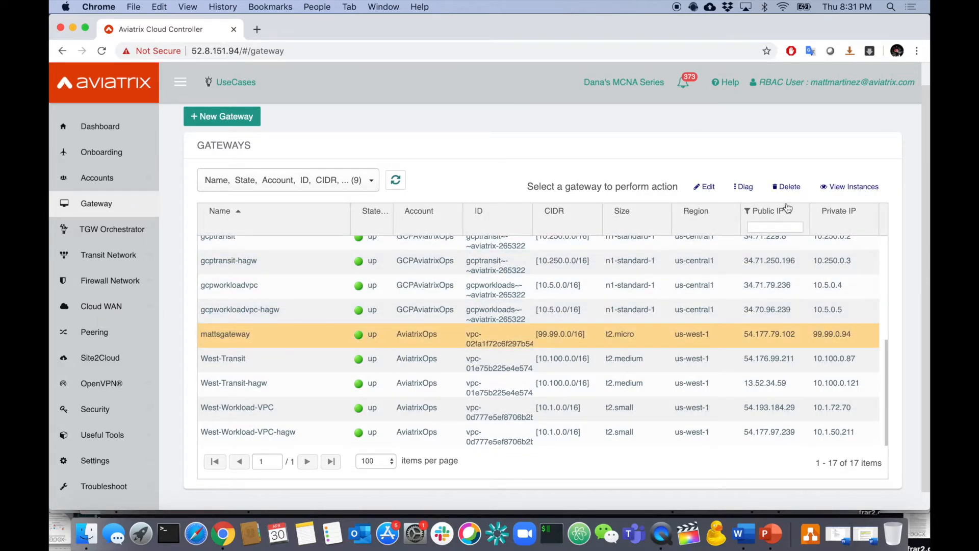
{"action": "left_click", "coordinate": [787, 187]}
{"action": "left_click", "coordinate": [666, 286]}
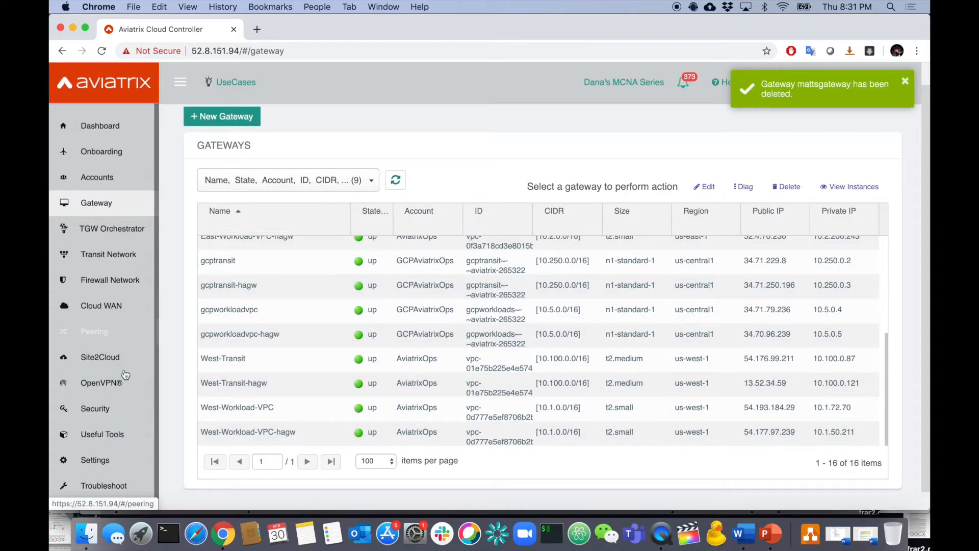
Go to Useful Tools > Create a VPC to list the VPCs, including newtransit.
{"action": "left_click", "coordinate": [111, 441]}
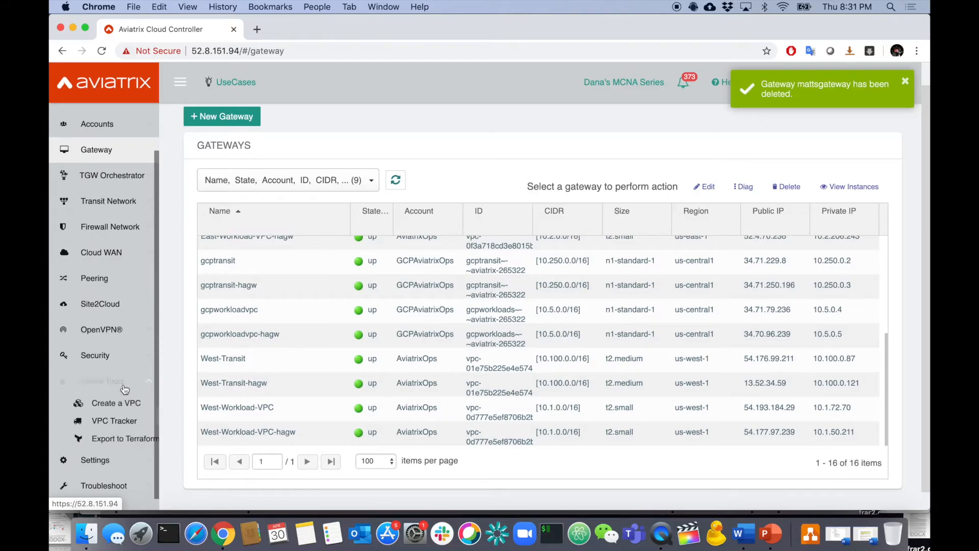
{"action": "left_click", "coordinate": [116, 403]}
{"action": "scroll", "coordinate": [363, 361], "scroll_direction": "down", "scroll_amount": 5}
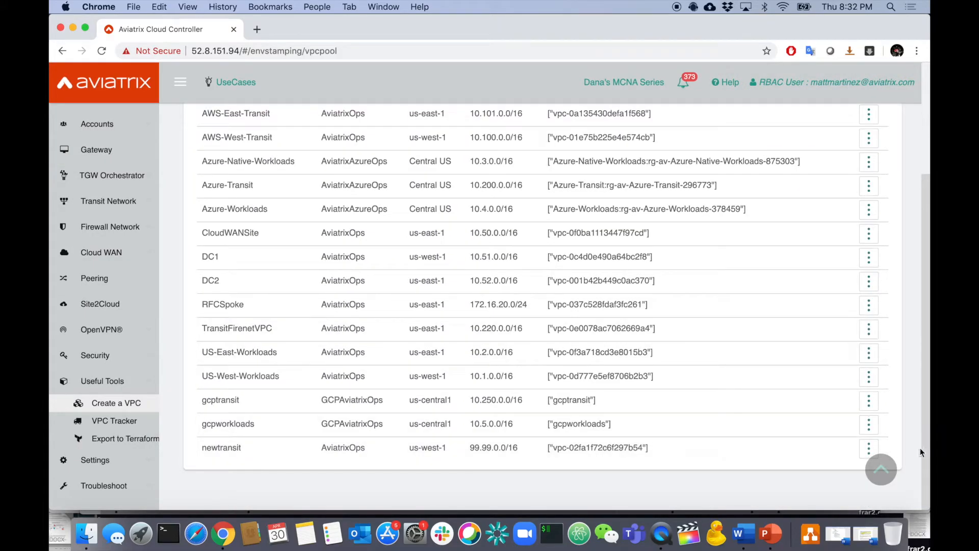
Delete the newtransit VPC (99.99.0.0/16) from its actions menu and confirm.
{"action": "left_click", "coordinate": [869, 448]}
{"action": "left_click", "coordinate": [810, 500]}
{"action": "left_click", "coordinate": [667, 284]}
{"action": "scroll", "coordinate": [613, 273], "scroll_direction": "up", "scroll_amount": 3}
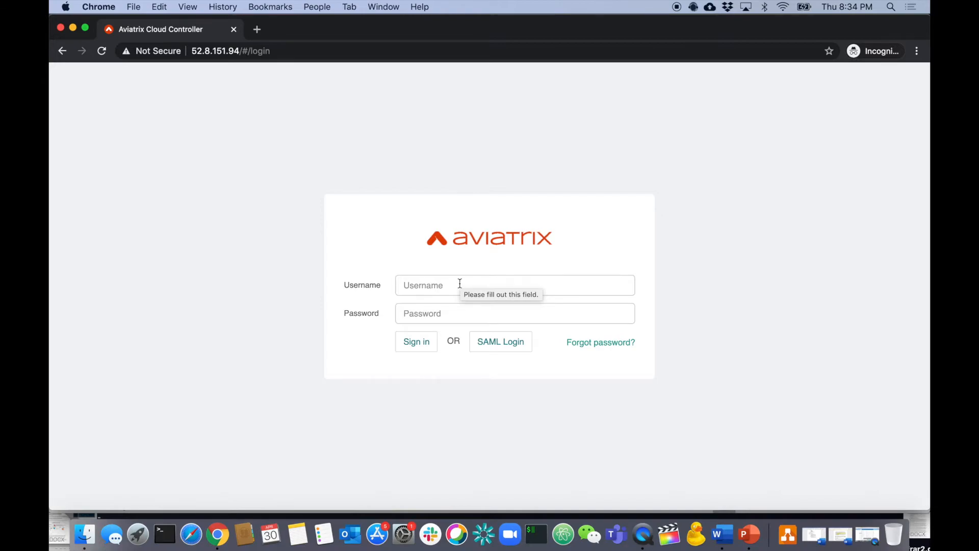
Log in via SAML as the fullazureaccess user, entering the account password on Okta.
{"action": "left_click", "coordinate": [500, 342]}
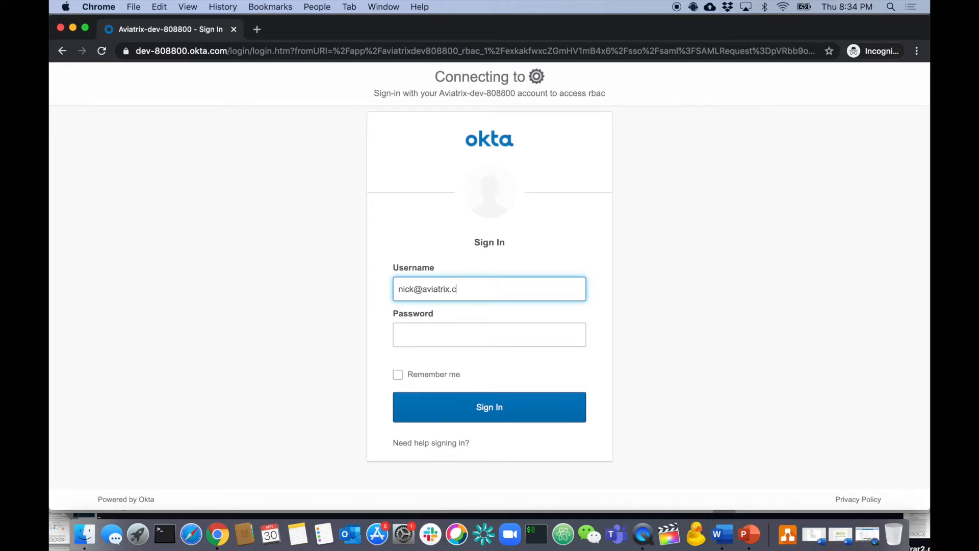
{"action": "left_click", "coordinate": [442, 332]}
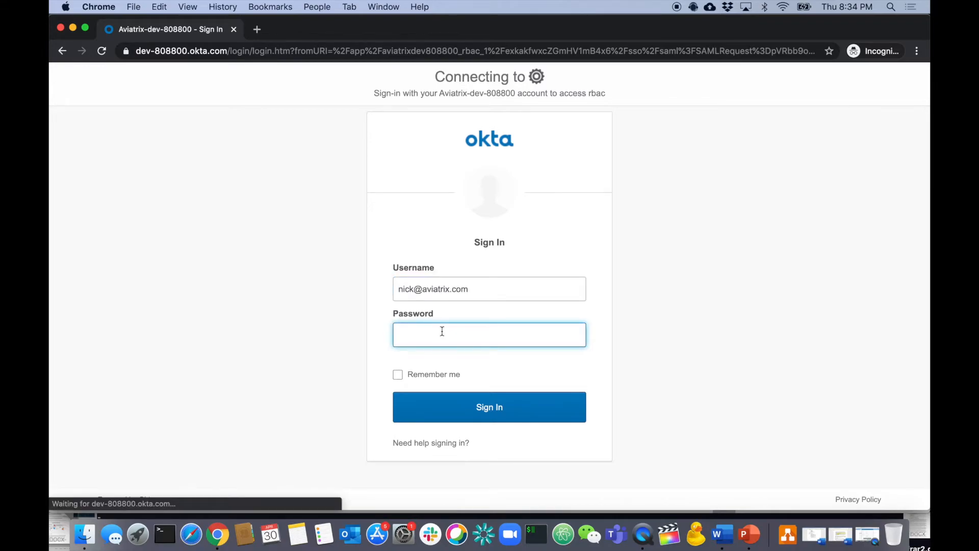
{"action": "type", "text": "•••••••"}
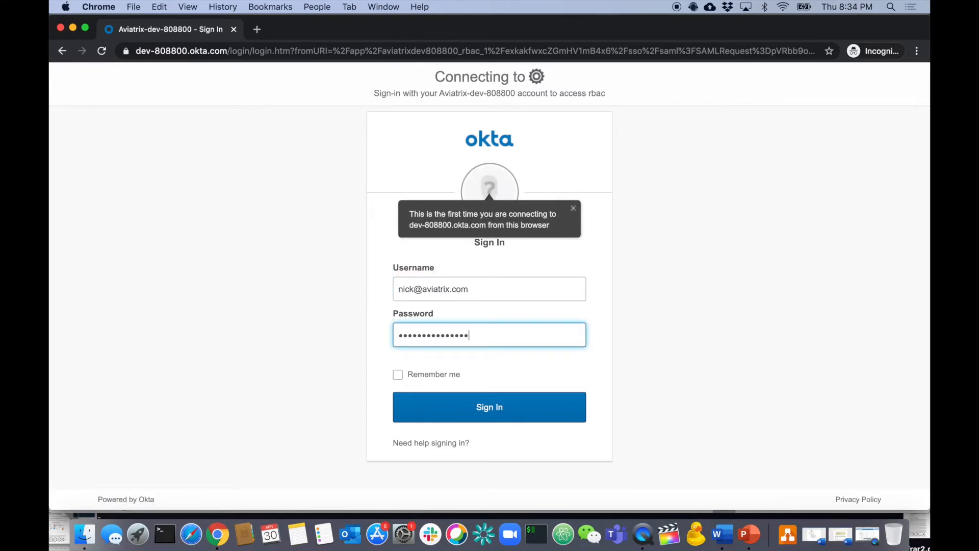
{"action": "left_click", "coordinate": [466, 403]}
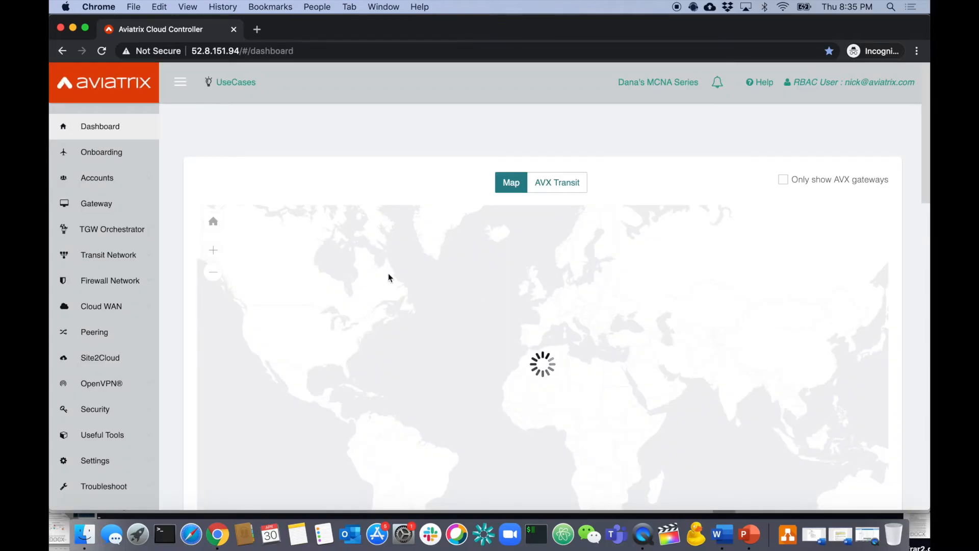
Add an Azure ARM VNet azuretestkinder, CIDR 55.55.55.0/24, Central US, under AviatrixAzureOps.
{"action": "left_click", "coordinate": [107, 425]}
{"action": "left_click", "coordinate": [109, 394]}
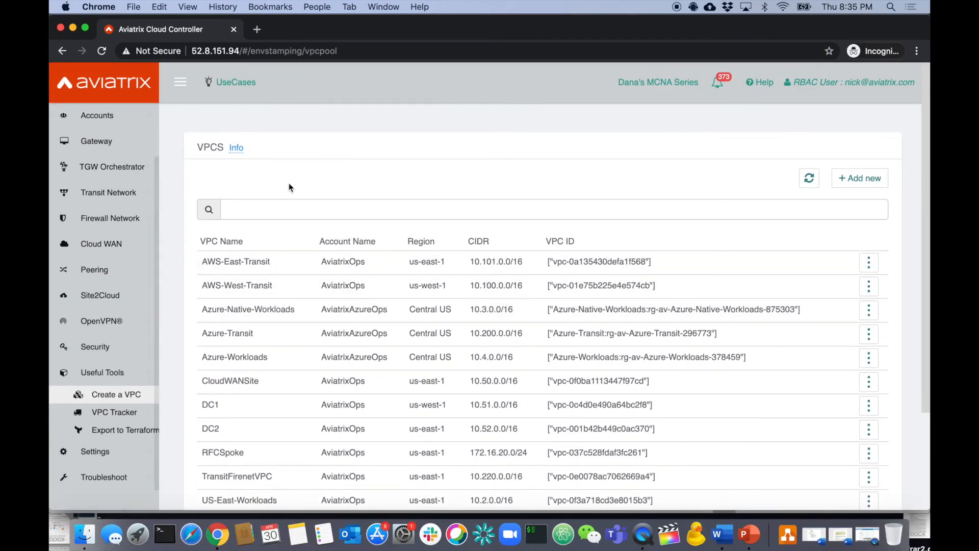
{"action": "left_click", "coordinate": [847, 177]}
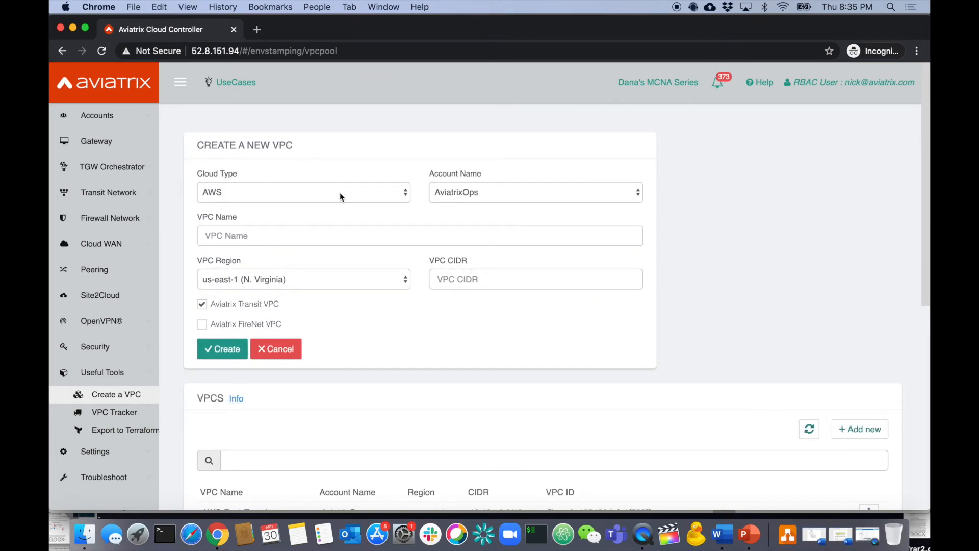
{"action": "left_click", "coordinate": [341, 197]}
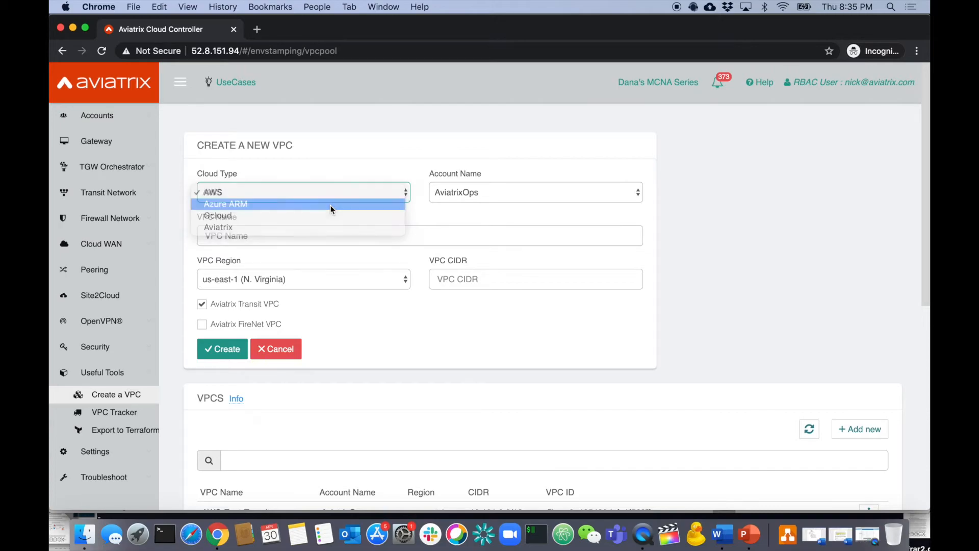
{"action": "left_click", "coordinate": [330, 204]}
{"action": "left_click", "coordinate": [313, 241]}
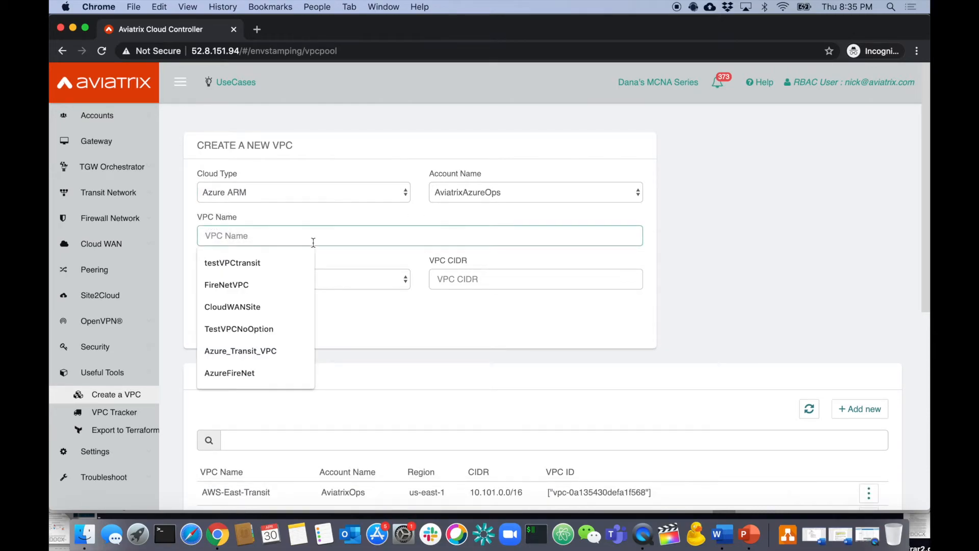
{"action": "type", "text": "azuretestkinder"}
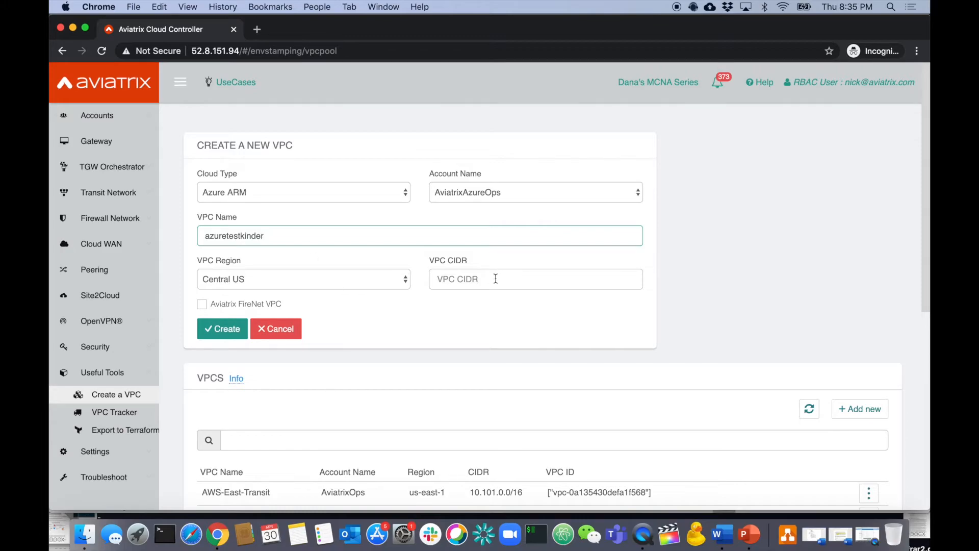
{"action": "left_click", "coordinate": [495, 278]}
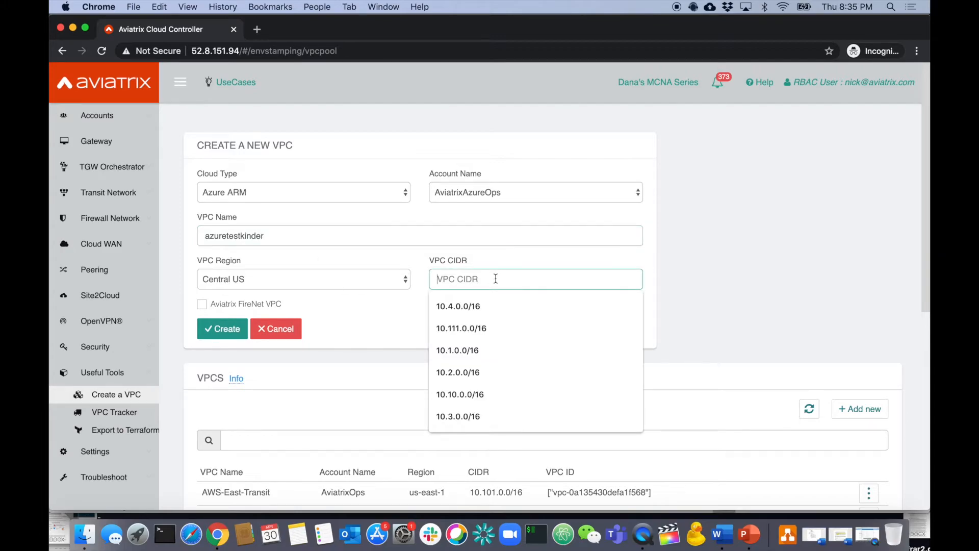
{"action": "type", "text": "55.55.55.0/24"}
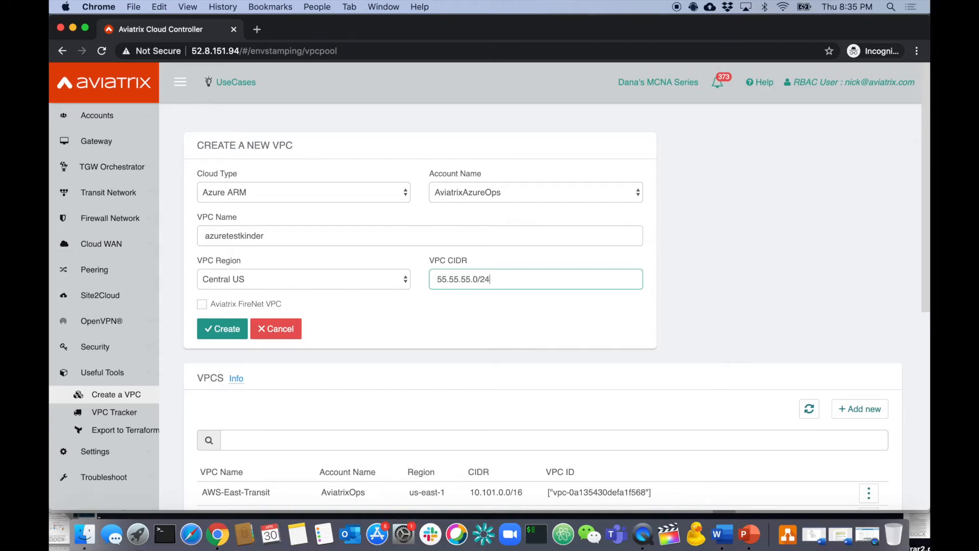
{"action": "left_click", "coordinate": [226, 328]}
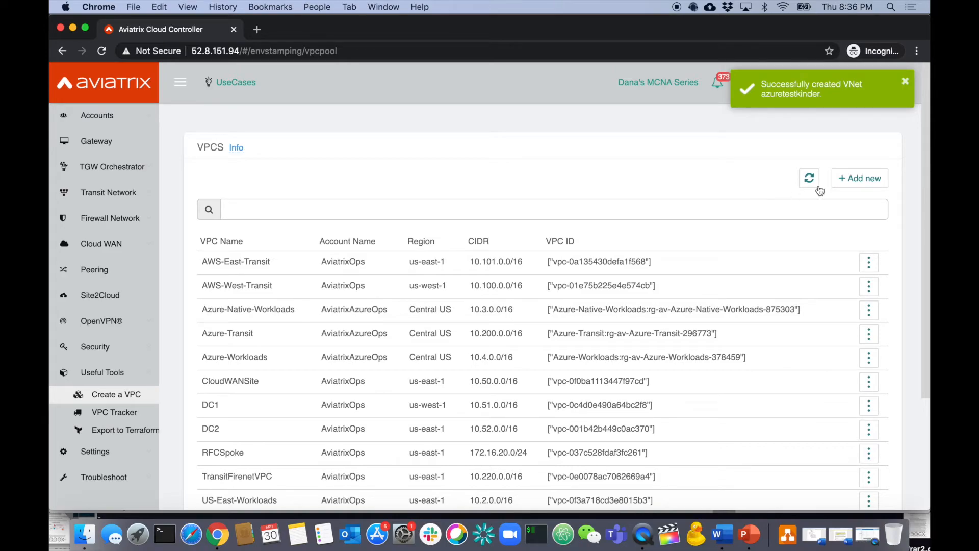
Attempt a non-transit AWS VPC awskinder, 66.66.66.0/24 in us-east-1, and get denied AviatrixOps access.
{"action": "left_click", "coordinate": [856, 182]}
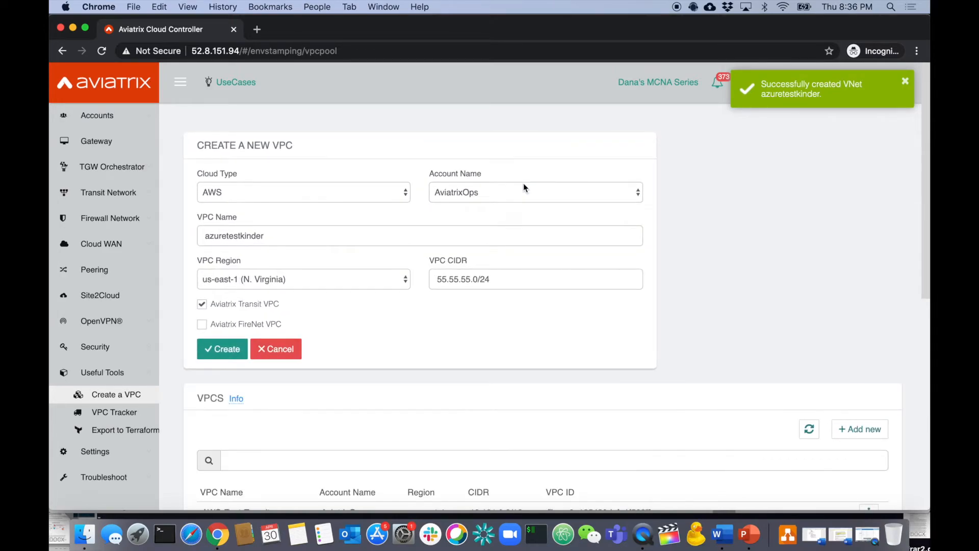
{"action": "left_click", "coordinate": [299, 234]}
{"action": "key", "text": "super+a"}
{"action": "type", "text": "awskind"}
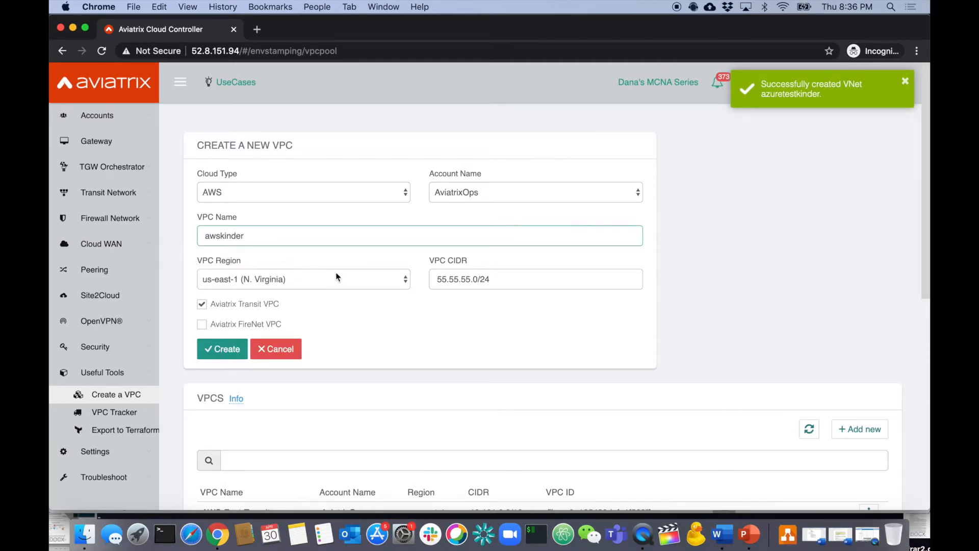
{"action": "left_click_drag", "start_coordinate": [439, 279], "coordinate": [463, 281]}
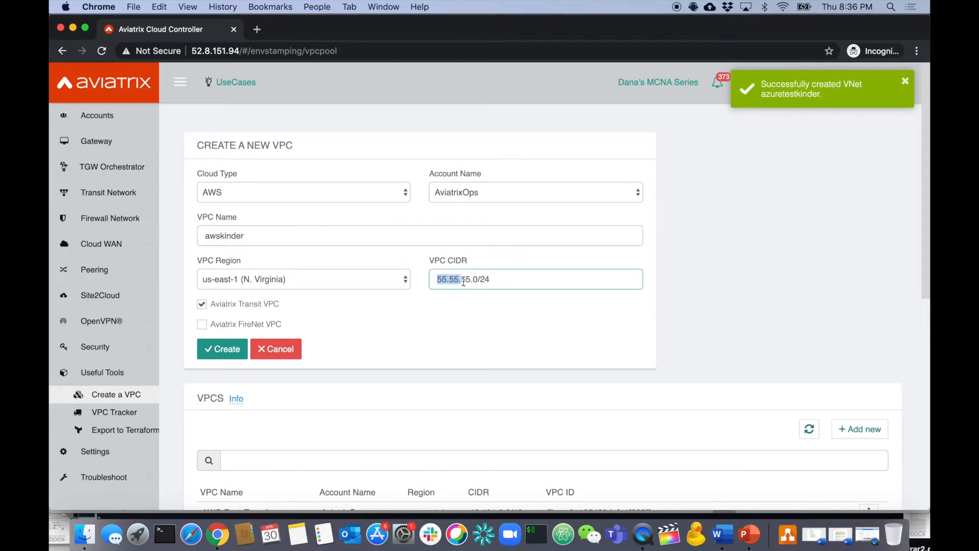
{"action": "type", "text": "66.66.66"}
{"action": "left_click", "coordinate": [215, 304]}
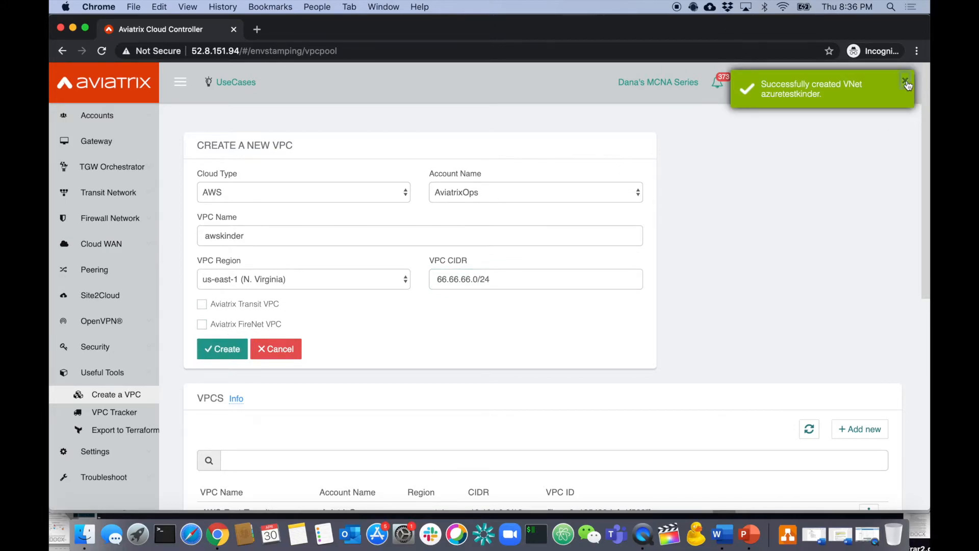
{"action": "left_click", "coordinate": [227, 352]}
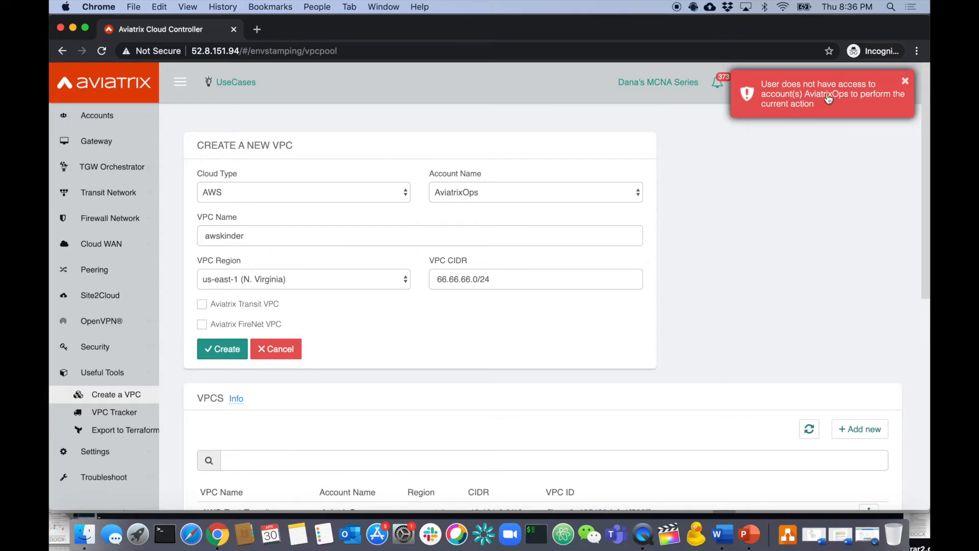
Switch the VPC form to Gcloud and add subnet fasdad with CIDR 66.66.66.0/24.
{"action": "left_click", "coordinate": [905, 83]}
{"action": "left_click", "coordinate": [397, 189]}
{"action": "left_click", "coordinate": [346, 212]}
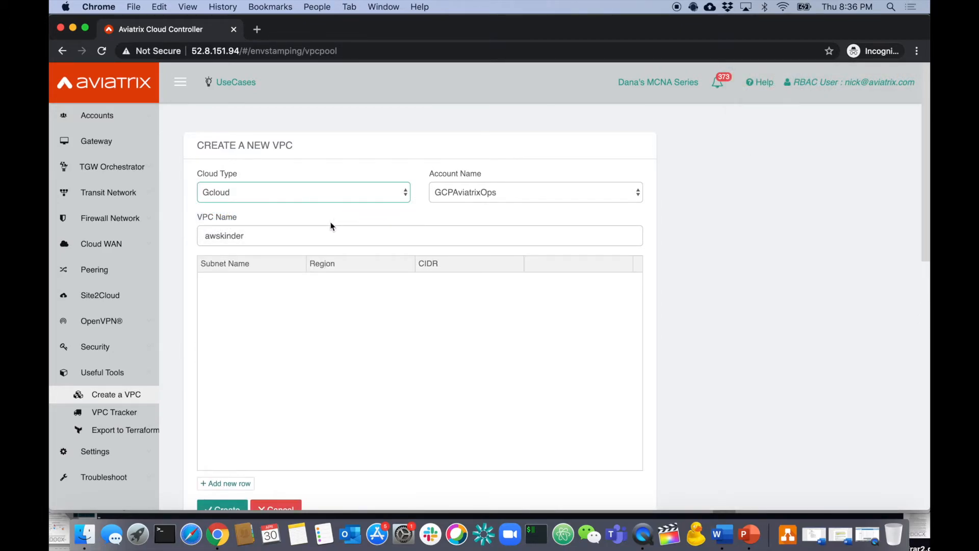
{"action": "left_click", "coordinate": [226, 483]}
{"action": "left_click", "coordinate": [272, 280]}
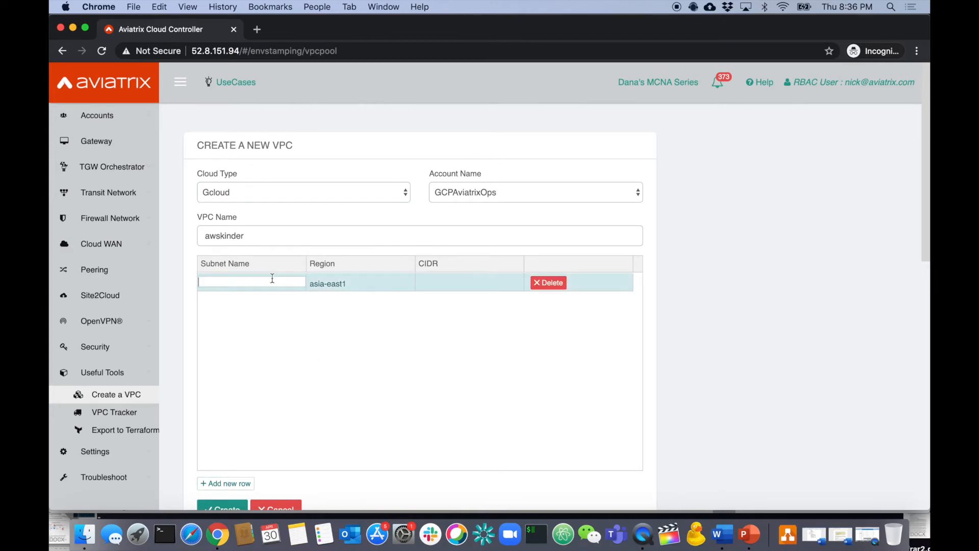
{"action": "type", "text": "fasdad"}
{"action": "left_click", "coordinate": [425, 282]}
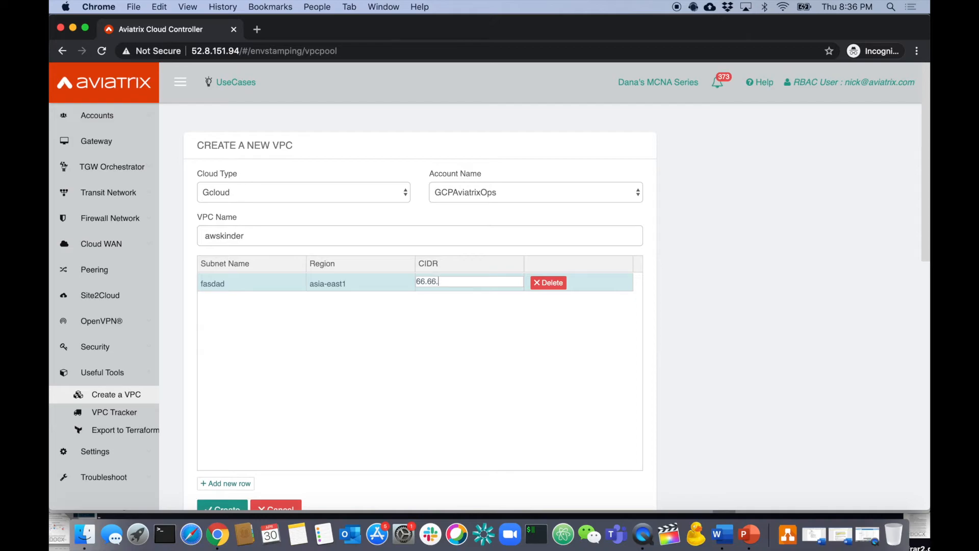
{"action": "left_click", "coordinate": [437, 336]}
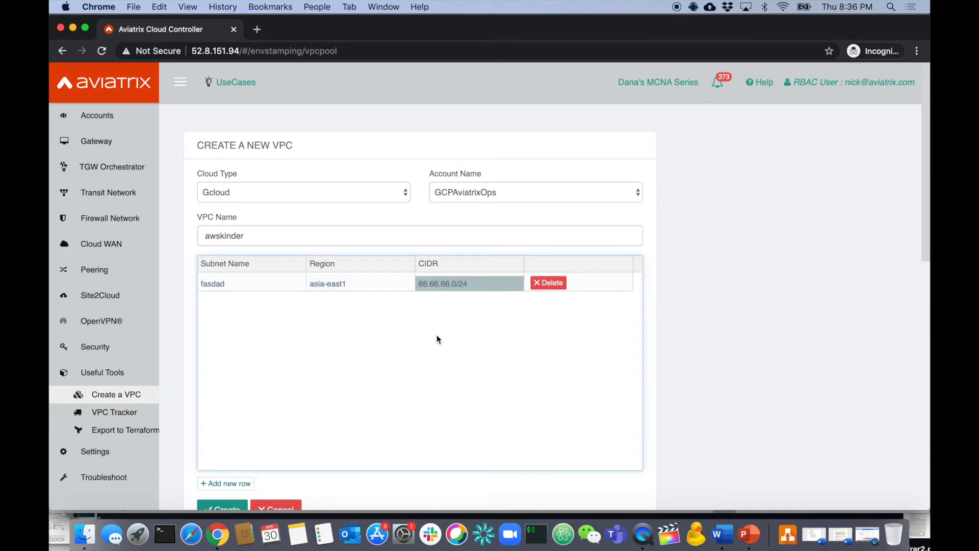
Set the subnet region to us-central1, attempt creation, and dismiss the GCPAviatrixOps access-denied error.
{"action": "scroll", "coordinate": [244, 469], "scroll_direction": "down", "scroll_amount": 1}
{"action": "left_click", "coordinate": [327, 271]}
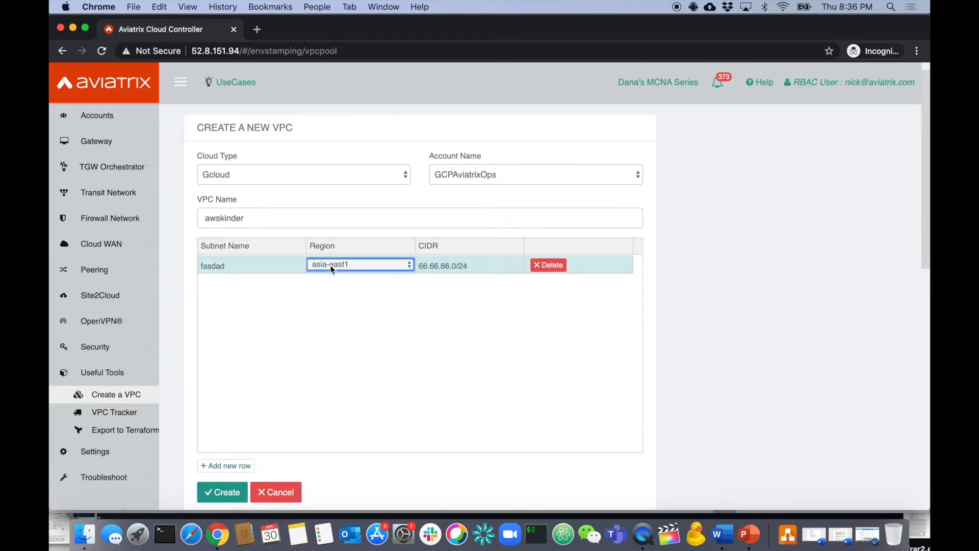
{"action": "left_click", "coordinate": [358, 265]}
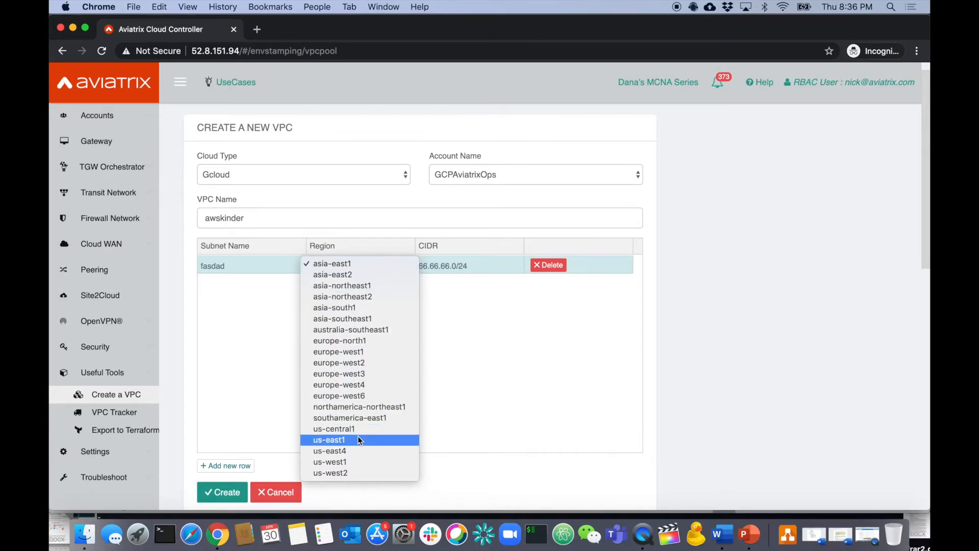
{"action": "left_click", "coordinate": [375, 427]}
{"action": "left_click", "coordinate": [214, 490]}
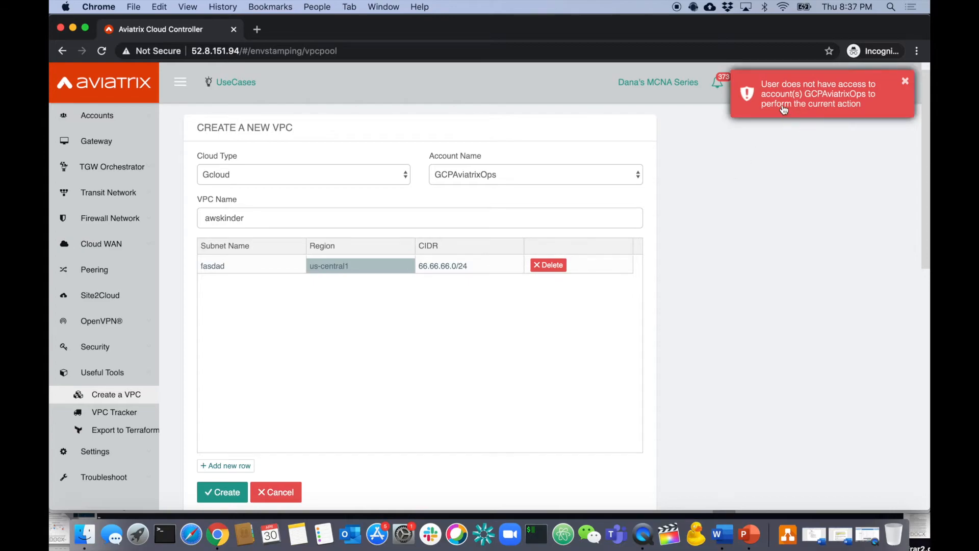
{"action": "left_click", "coordinate": [906, 82]}
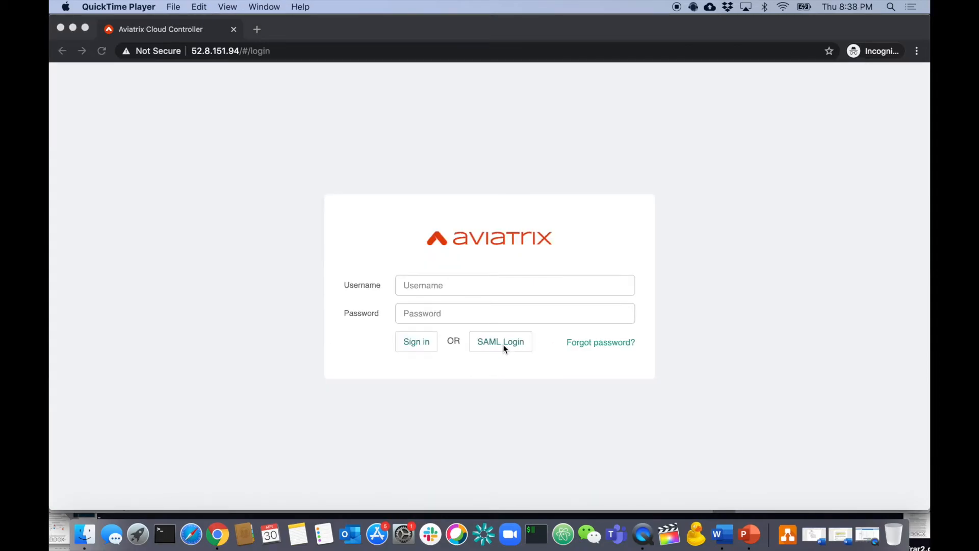
Start the SAML login, then highlight the 'Useful Tools section' contractor rule on the PowerPoint slide.
{"action": "left_click", "coordinate": [504, 346]}
{"action": "left_click", "coordinate": [504, 346]}
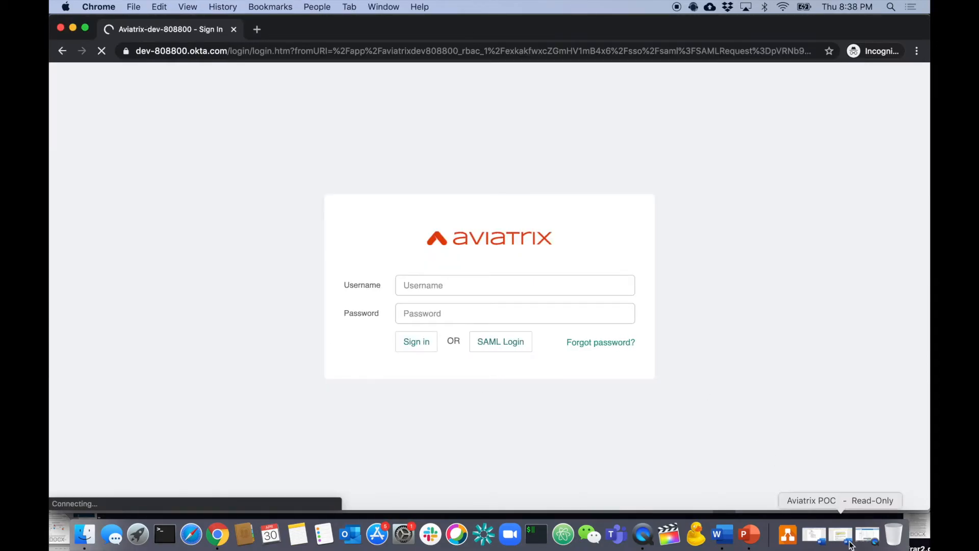
{"action": "left_click", "coordinate": [749, 534]}
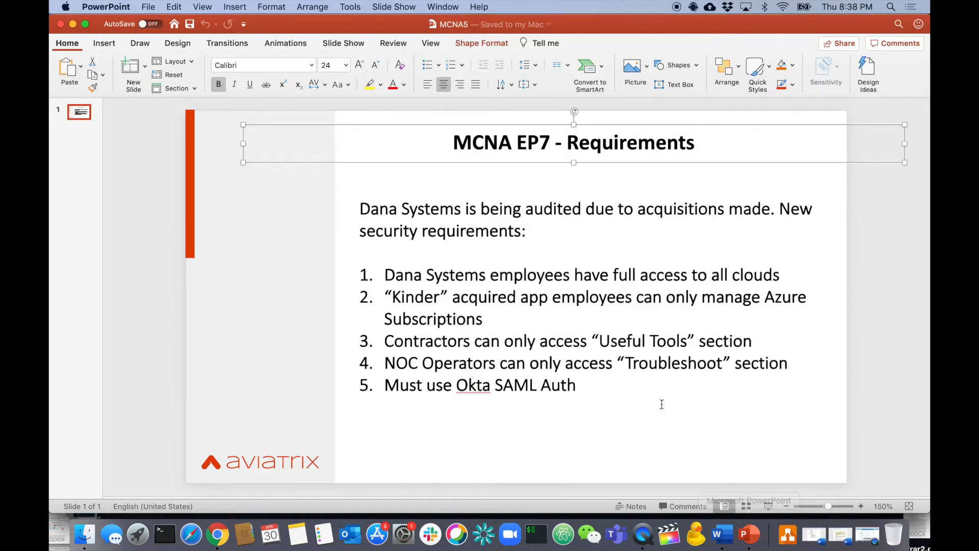
{"action": "left_click", "coordinate": [682, 338]}
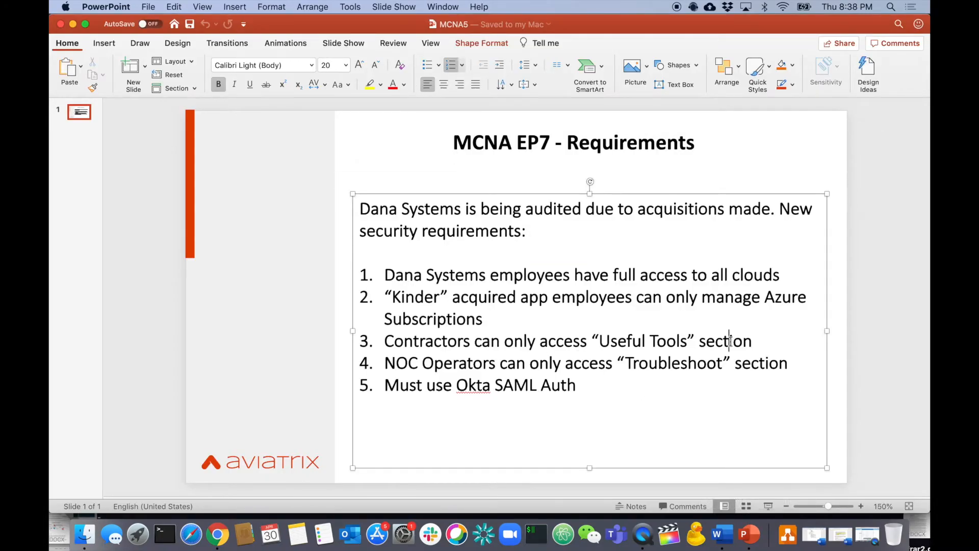
{"action": "left_click_drag", "start_coordinate": [731, 342], "coordinate": [617, 340]}
Return to the Okta sign-in page and select the Username field.
{"action": "key", "text": "super+Tab"}
{"action": "left_click", "coordinate": [410, 275]}
{"action": "left_click", "coordinate": [422, 291]}
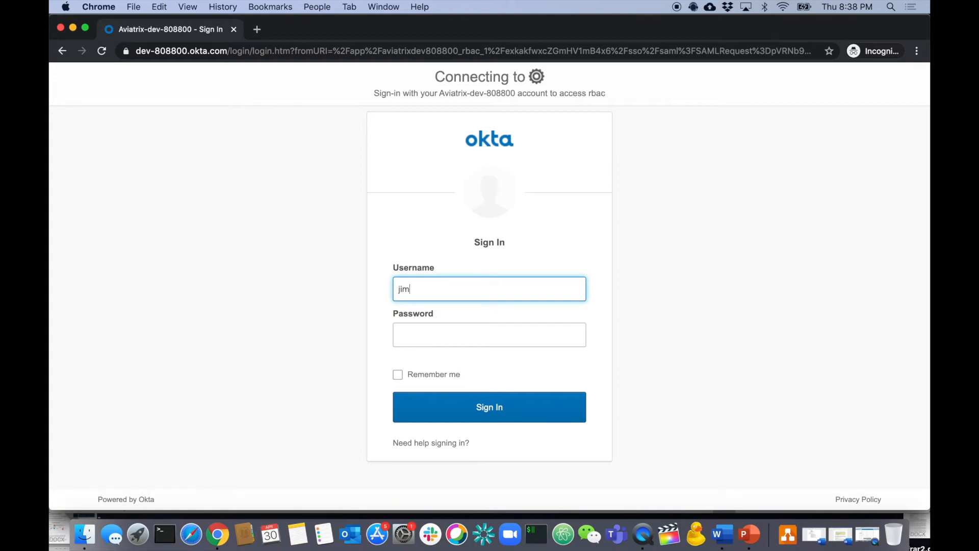
Enter the contractor's password and sign in through Okta to reach the controller dashboard.
{"action": "key", "text": "Tab"}
{"action": "type", "text": "•••••••"}
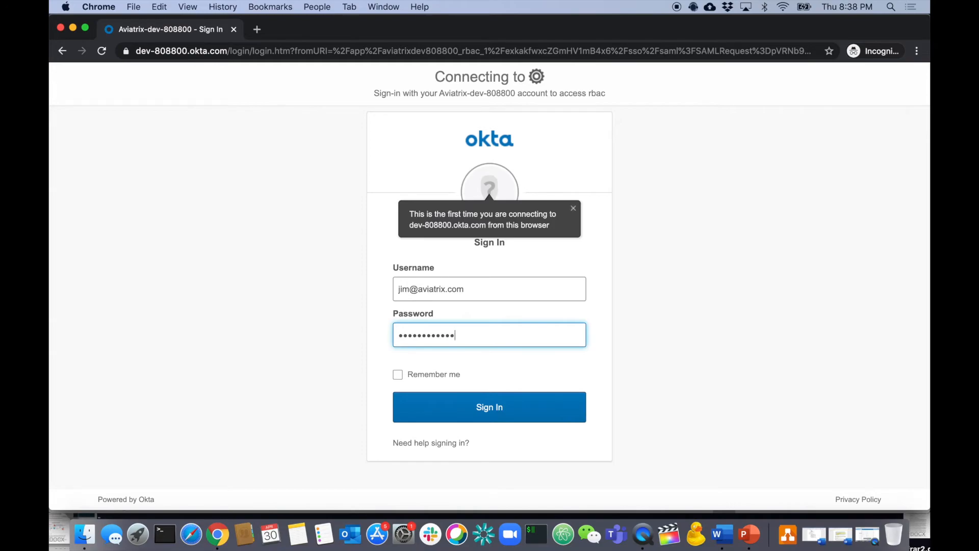
{"action": "type", "text": "••••••••"}
{"action": "key", "text": "Return"}
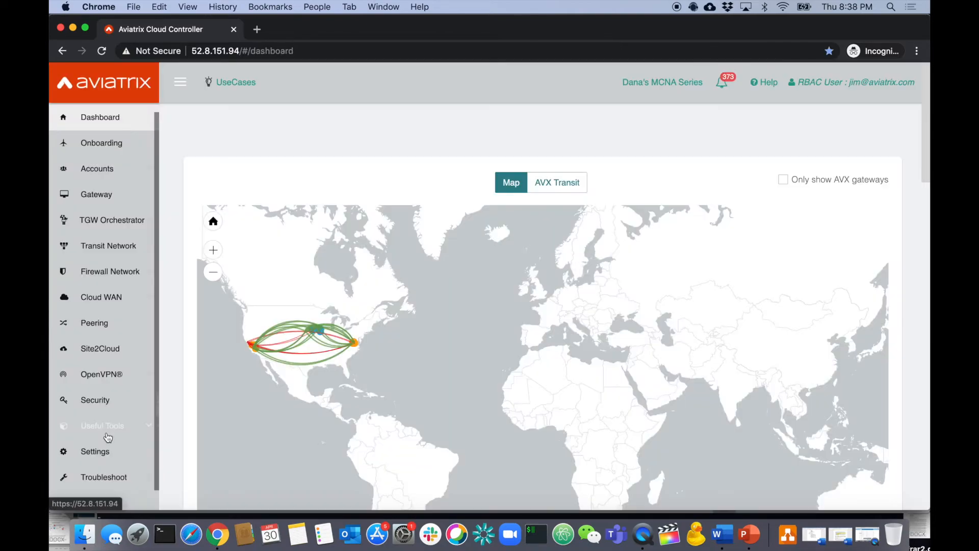
{"action": "left_click", "coordinate": [108, 433]}
Create a non-transit VPC jimsvpc with CIDR 44.44.44.0/24.
{"action": "scroll", "coordinate": [133, 414], "scroll_direction": "down", "scroll_amount": 2}
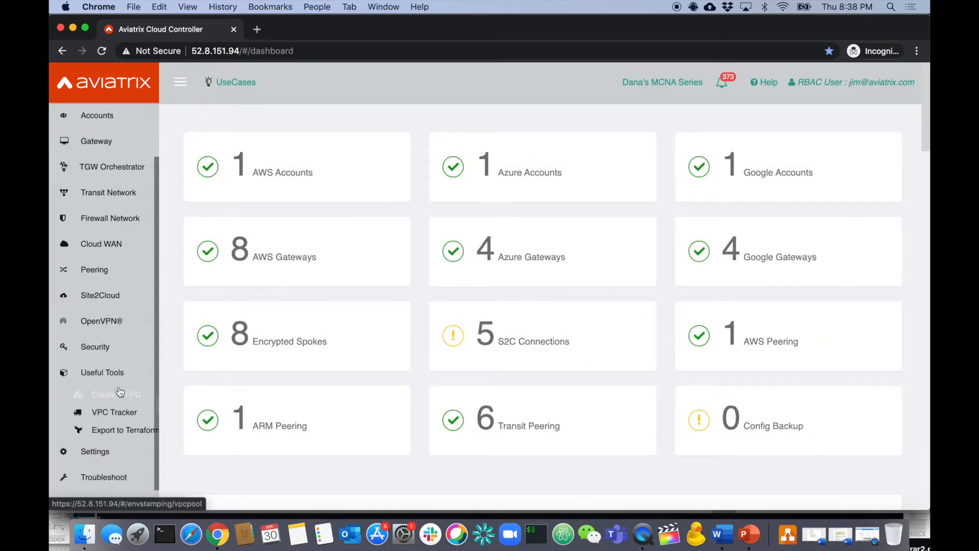
{"action": "left_click", "coordinate": [120, 393]}
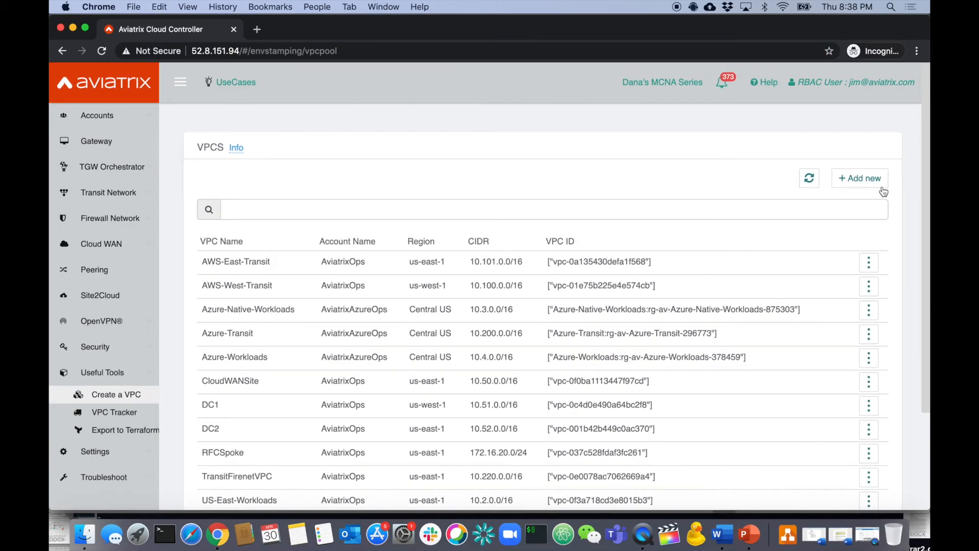
{"action": "left_click", "coordinate": [884, 186]}
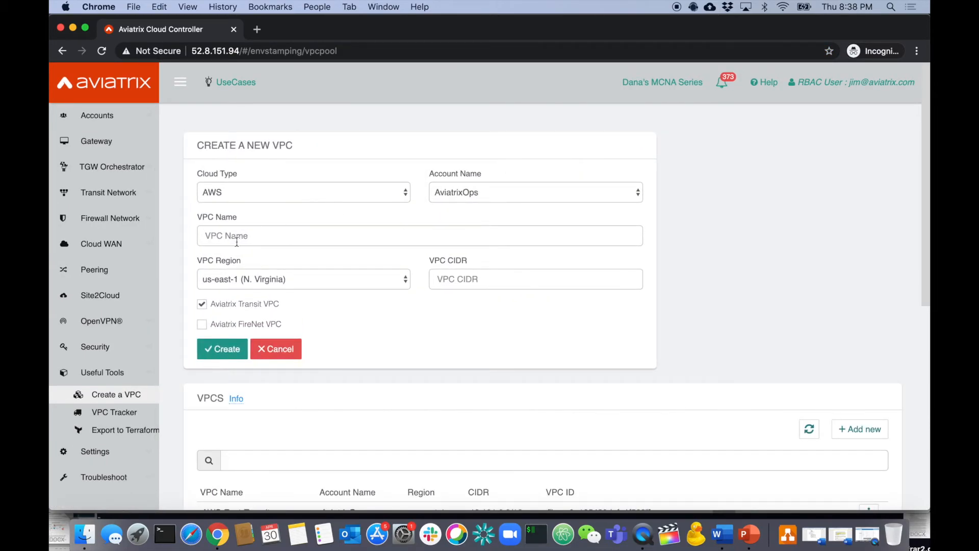
{"action": "left_click", "coordinate": [247, 234]}
{"action": "type", "text": "jimsvpc"}
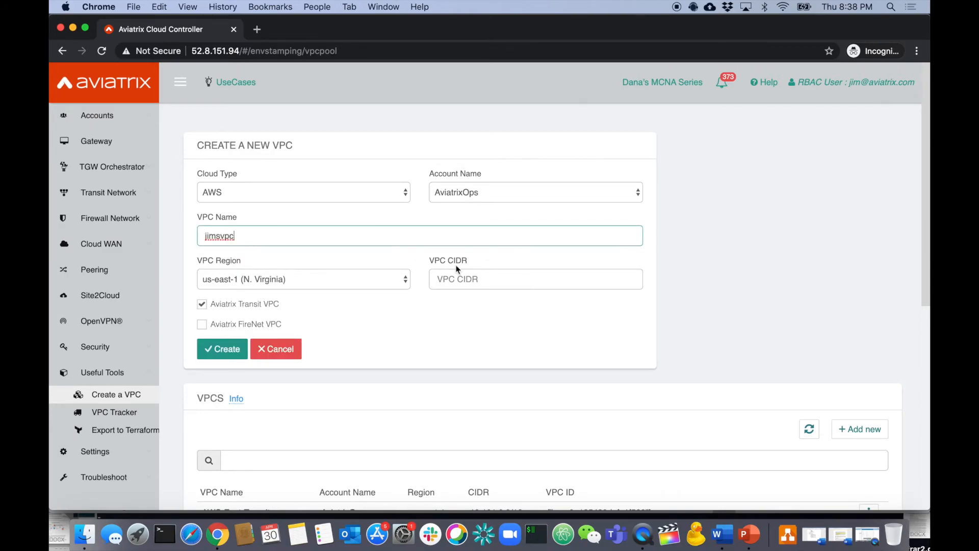
{"action": "left_click", "coordinate": [462, 275]}
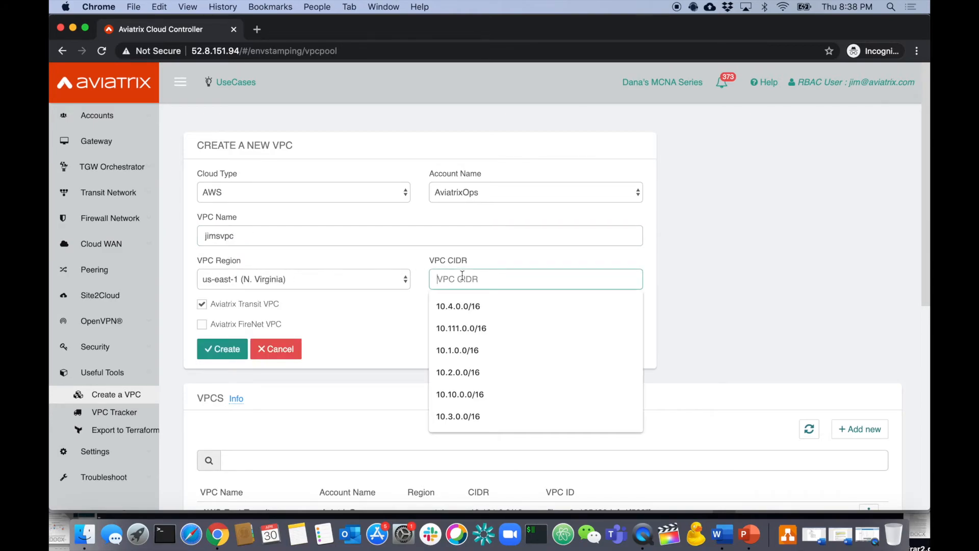
{"action": "type", "text": "44.44.44."}
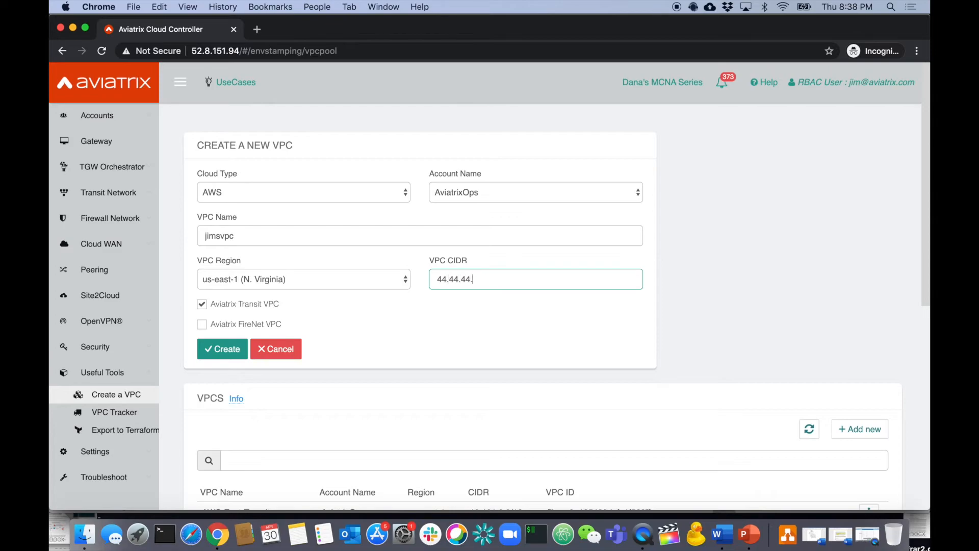
{"action": "left_click", "coordinate": [202, 304]}
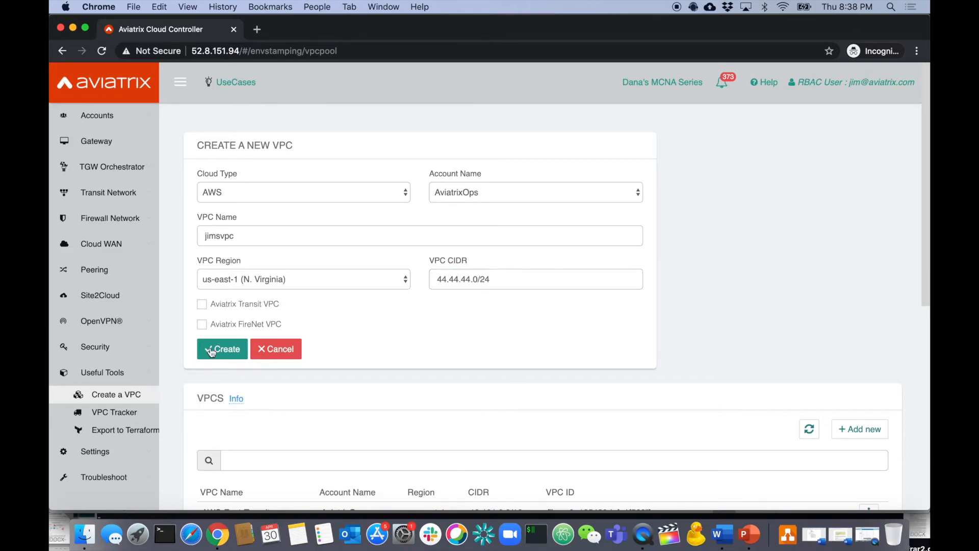
{"action": "left_click", "coordinate": [210, 352]}
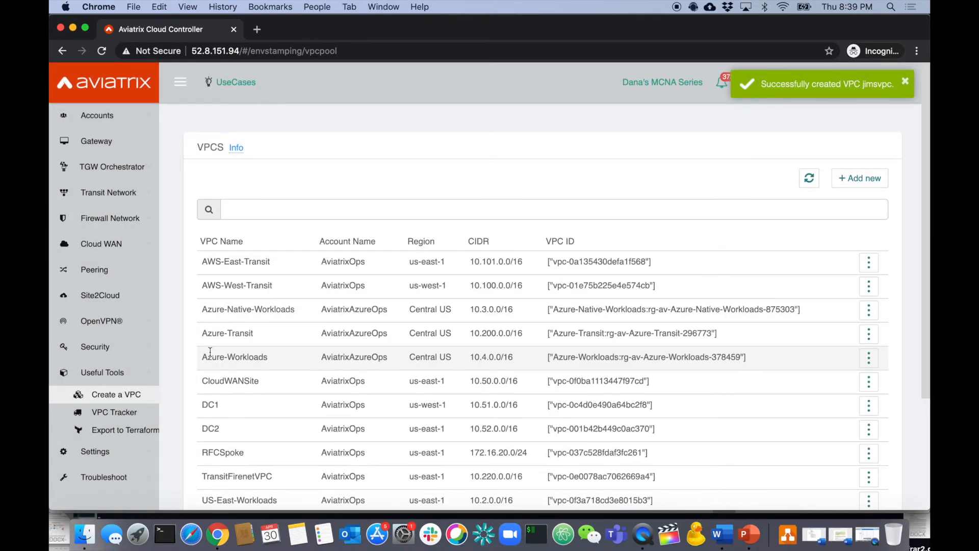
Delete the jimsvpc VPC from its actions menu and confirm.
{"action": "scroll", "coordinate": [466, 410], "scroll_direction": "down", "scroll_amount": 5}
{"action": "left_click", "coordinate": [862, 448]}
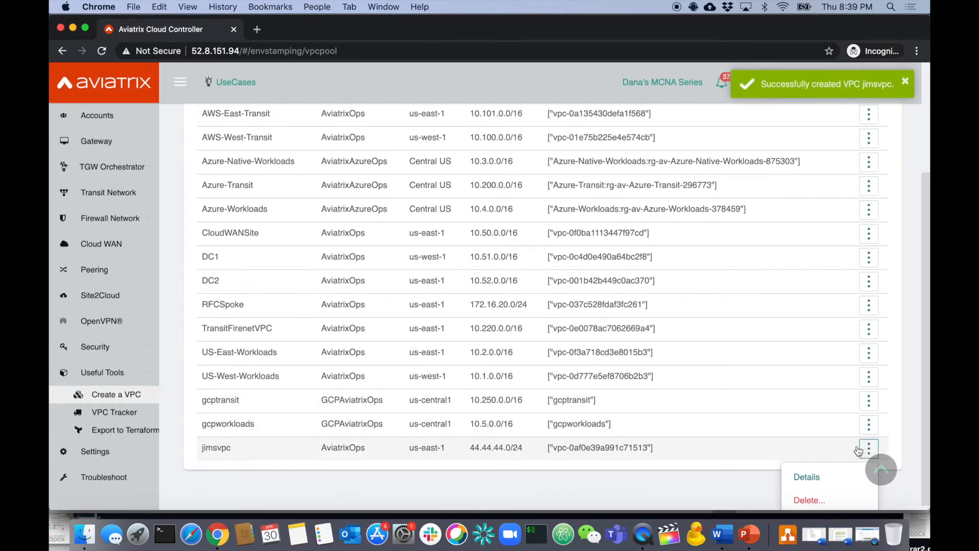
{"action": "left_click", "coordinate": [809, 500]}
{"action": "left_click", "coordinate": [727, 284]}
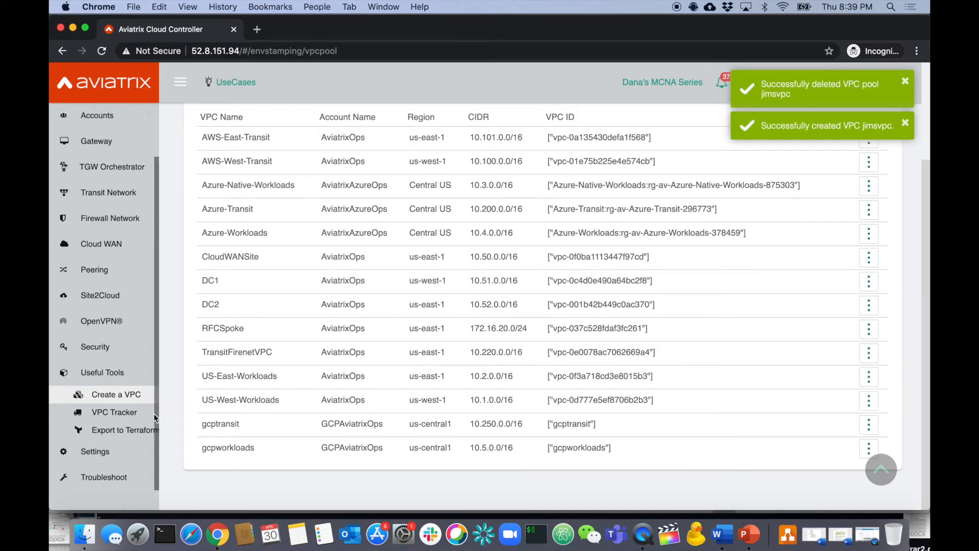
Download the account Terraform file from Export to Terraform, then go to the Gateway page.
{"action": "left_click", "coordinate": [145, 428]}
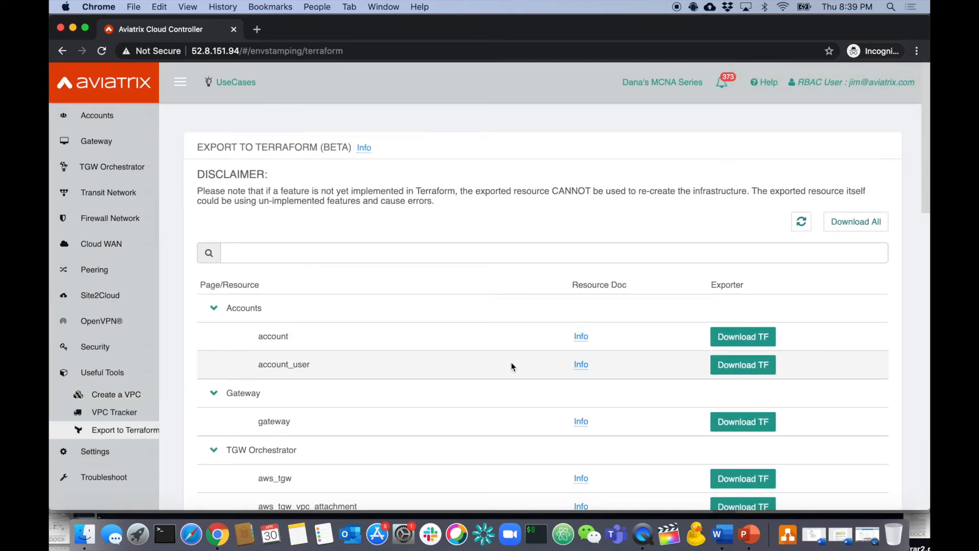
{"action": "left_click", "coordinate": [754, 342]}
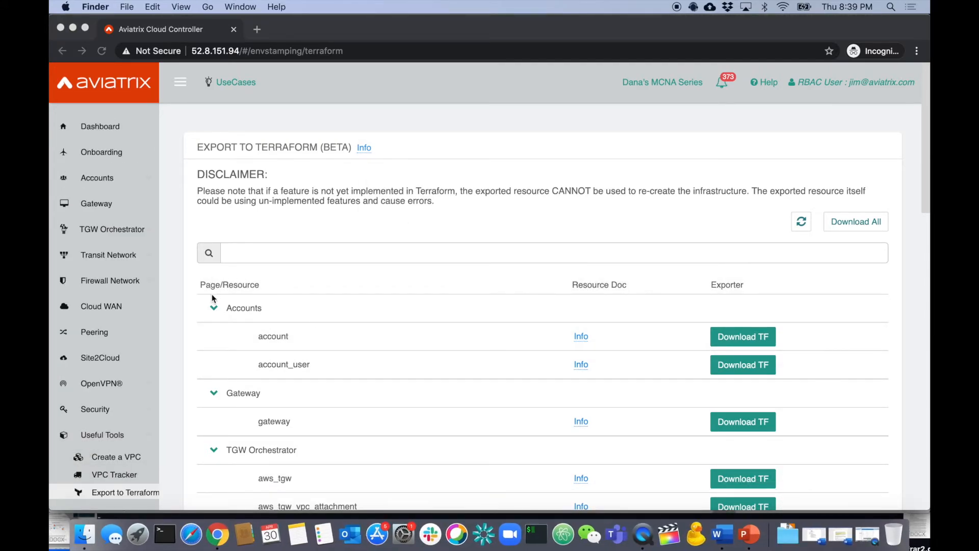
{"action": "left_click", "coordinate": [89, 437]}
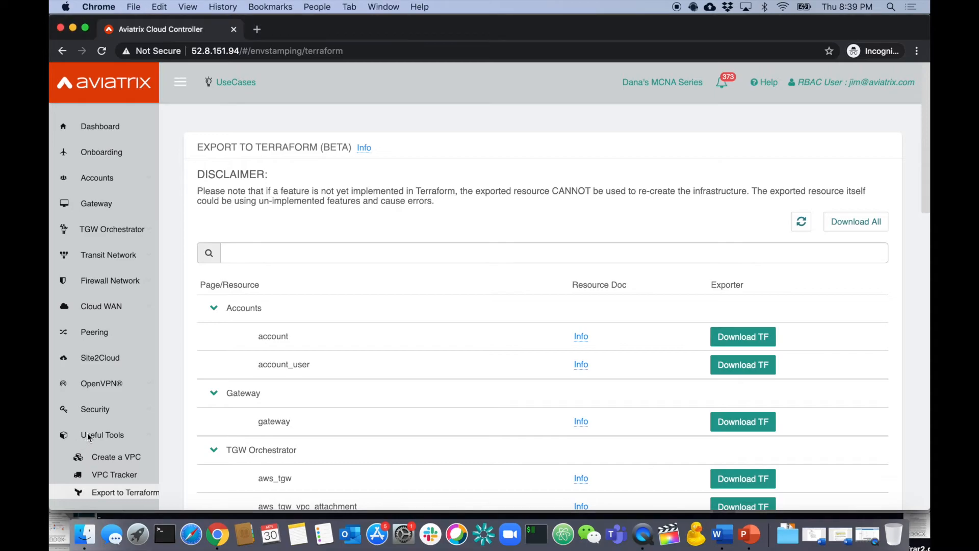
{"action": "left_click", "coordinate": [88, 437]}
{"action": "left_click", "coordinate": [103, 209]}
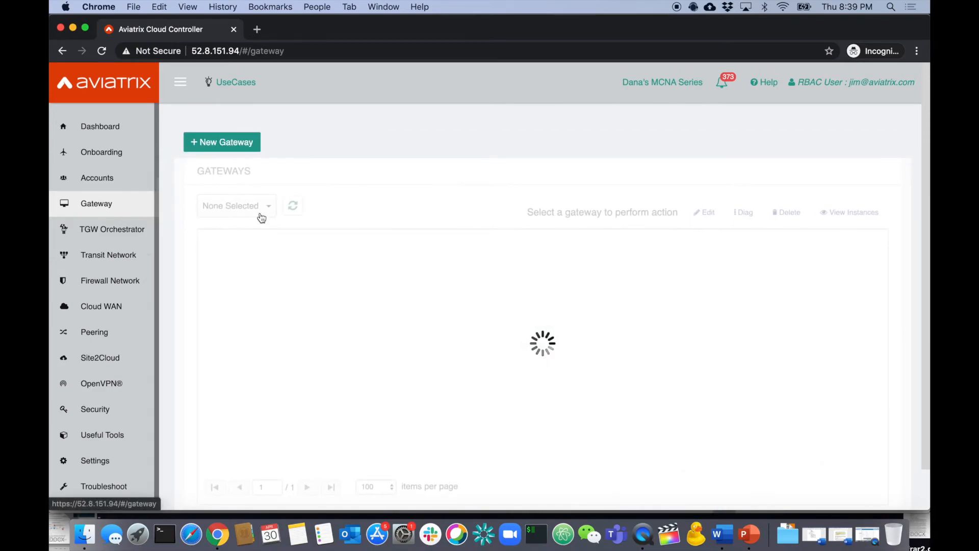
Attempt gateway jimsgateway in us-east-1, TransitFirenetVPC, subnet 10.220.0.16/28, no VPN; dismiss the unauthorized error.
{"action": "left_click", "coordinate": [238, 152]}
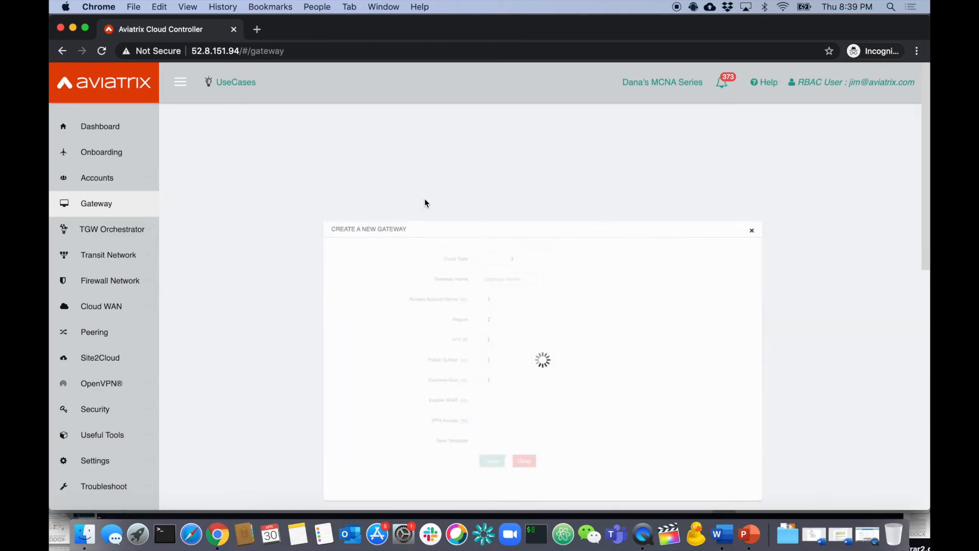
{"action": "type", "text": "jimsgateway"}
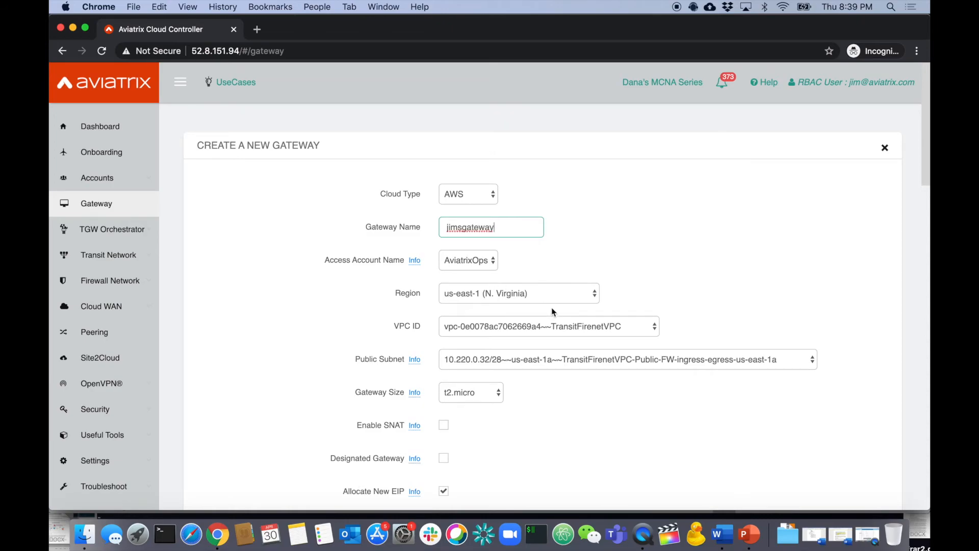
{"action": "left_click", "coordinate": [549, 299]}
{"action": "left_click", "coordinate": [549, 294]}
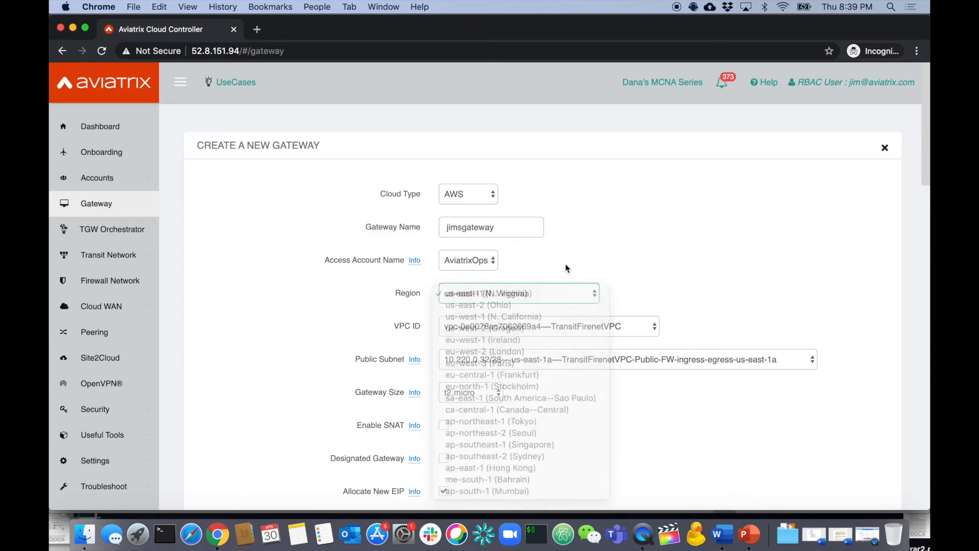
{"action": "left_click", "coordinate": [609, 325]}
{"action": "left_click", "coordinate": [614, 325]}
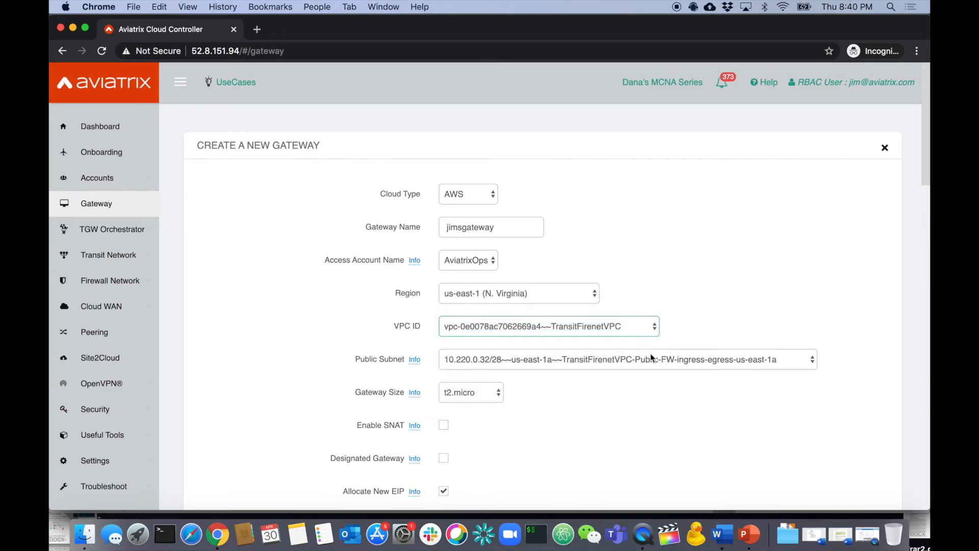
{"action": "left_click", "coordinate": [613, 363]}
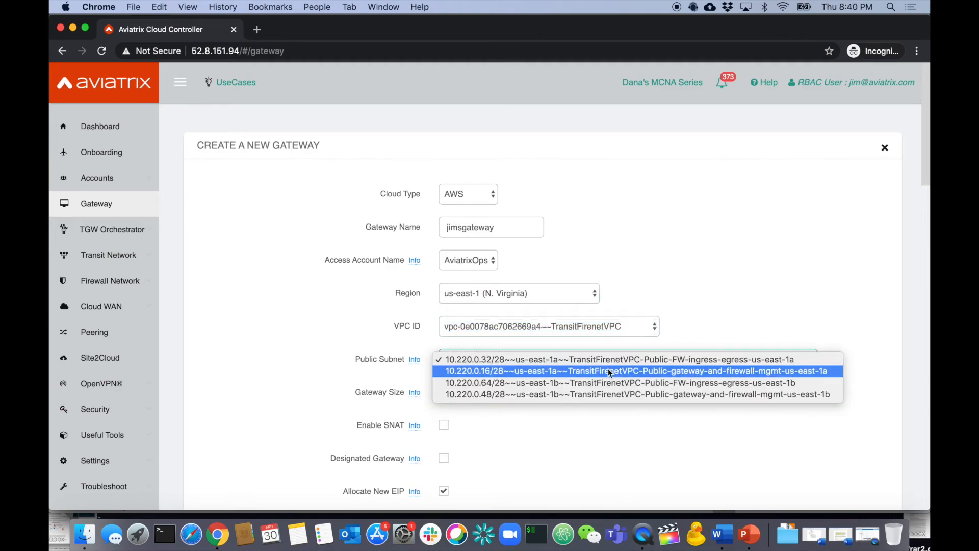
{"action": "left_click", "coordinate": [609, 372]}
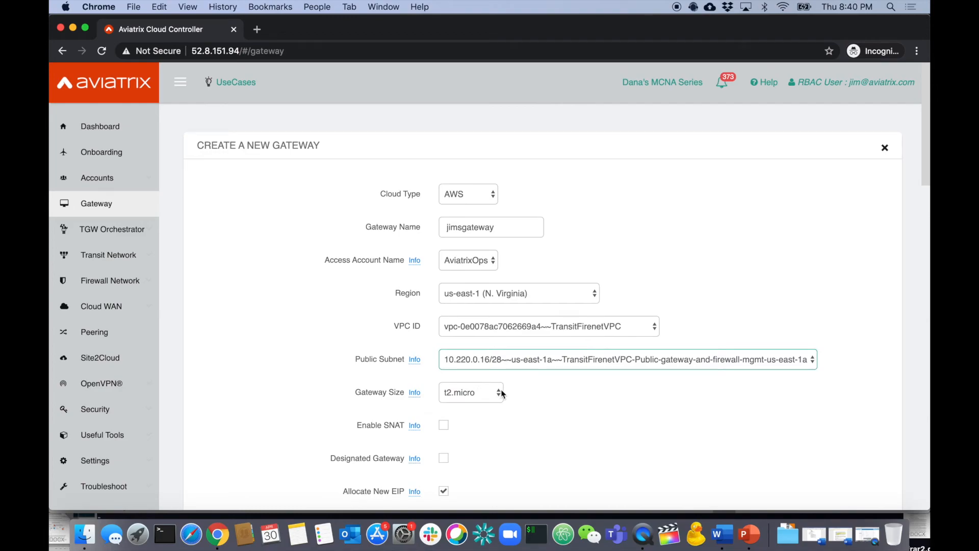
{"action": "scroll", "coordinate": [510, 408], "scroll_direction": "down", "scroll_amount": 3}
{"action": "scroll", "coordinate": [538, 331], "scroll_direction": "down", "scroll_amount": 3}
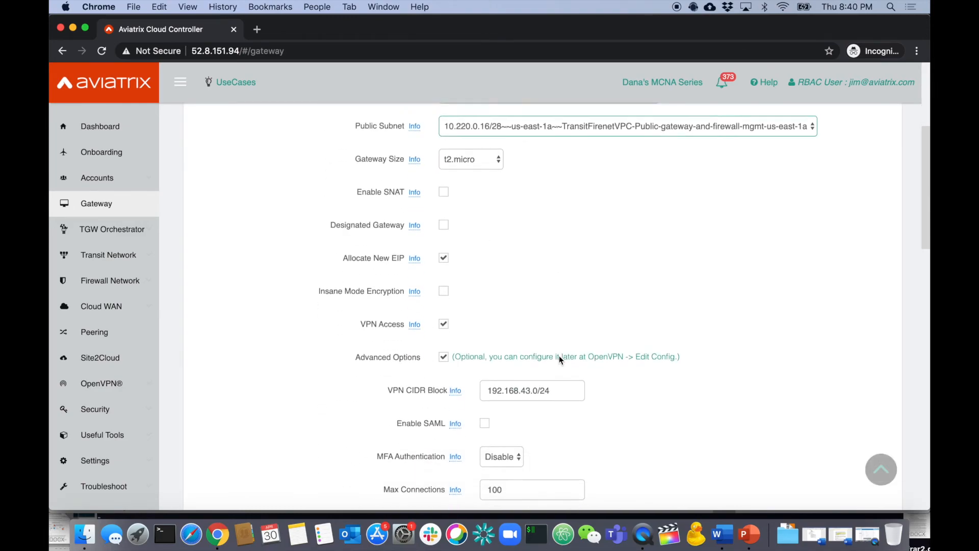
{"action": "left_click", "coordinate": [443, 324]}
{"action": "left_click", "coordinate": [458, 421]}
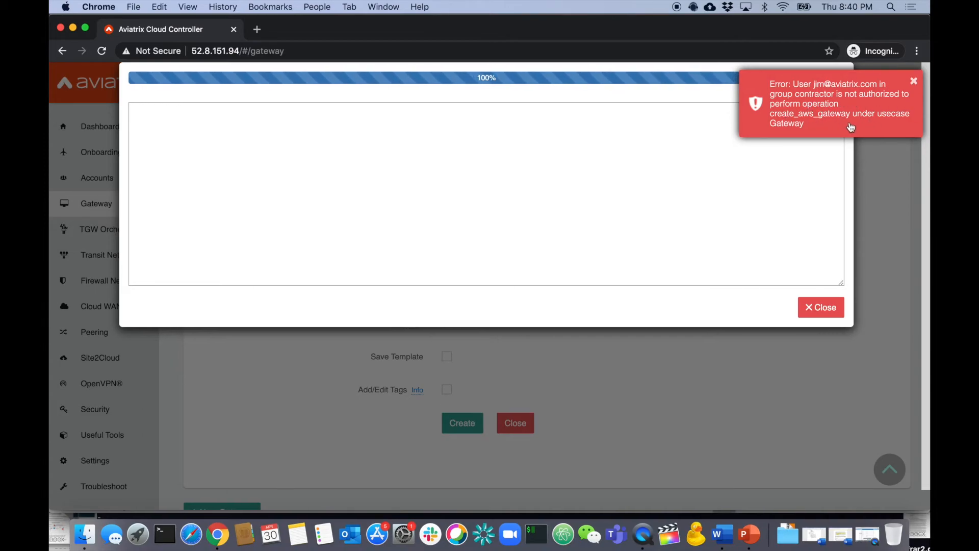
{"action": "left_click", "coordinate": [914, 81]}
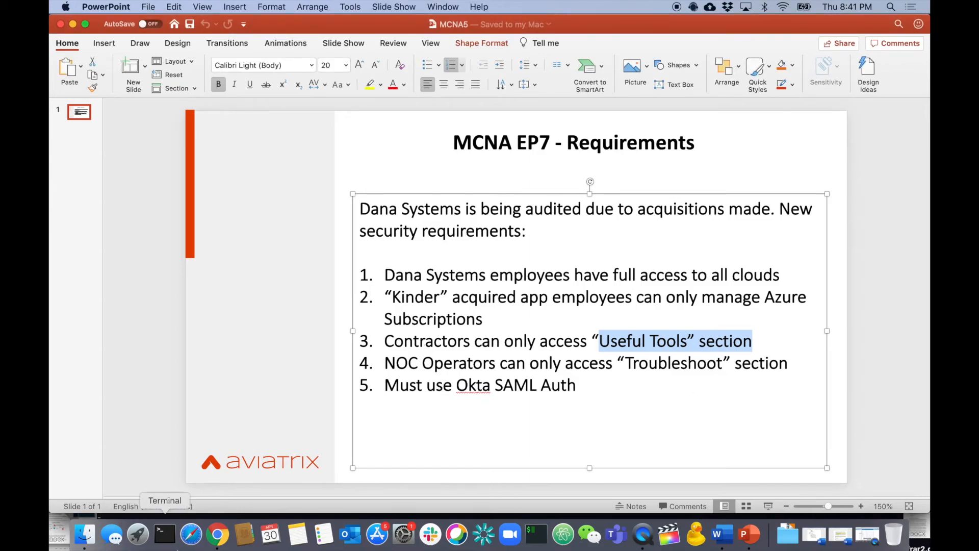
In Chrome, sign in through Okta SAML with the NOC test user's credentials to reach the controller dashboard.
{"action": "left_click", "coordinate": [218, 534]}
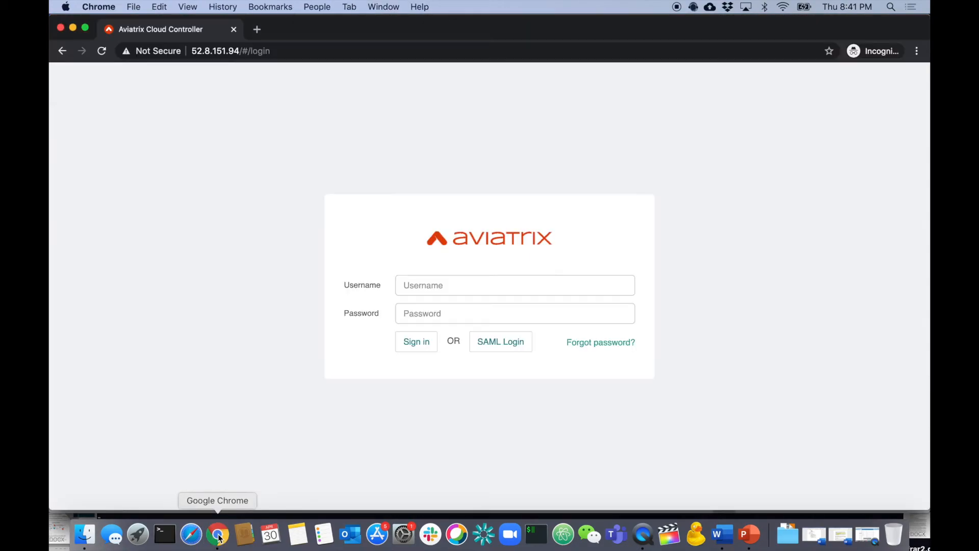
{"action": "left_click", "coordinate": [500, 342]}
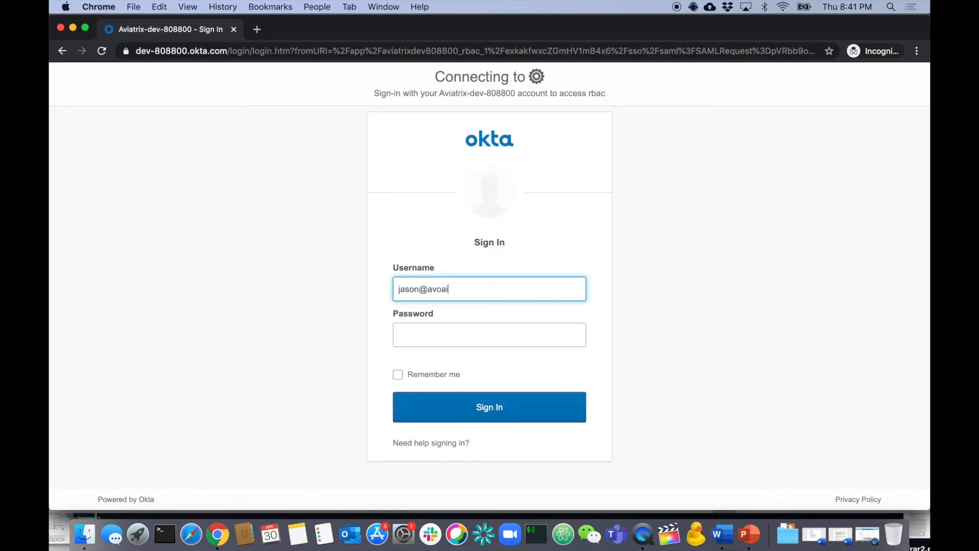
{"action": "key", "text": "Tab"}
{"action": "type", "text": "••••••"}
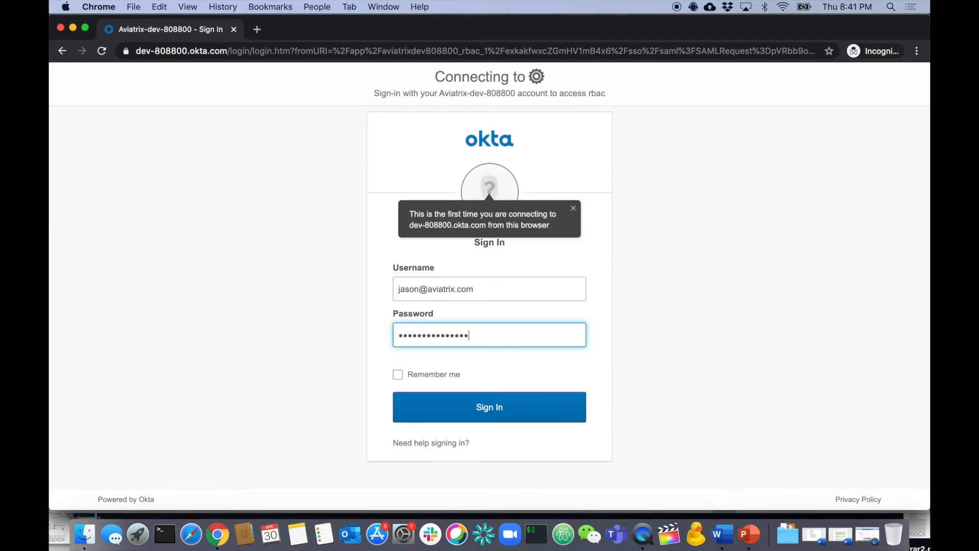
{"action": "key", "text": "Return"}
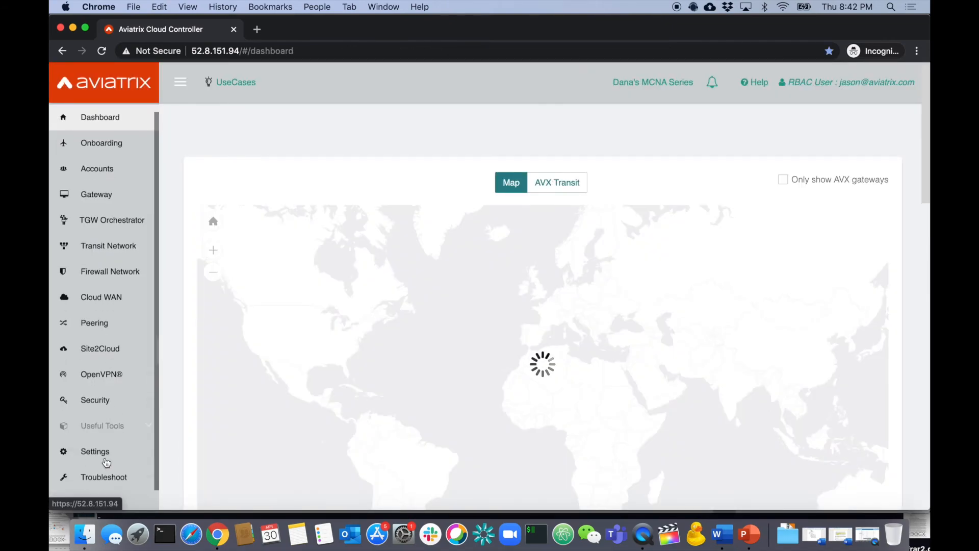
Open Troubleshoot > Diagnostics and select West-Transit as the source gateway.
{"action": "left_click", "coordinate": [105, 476]}
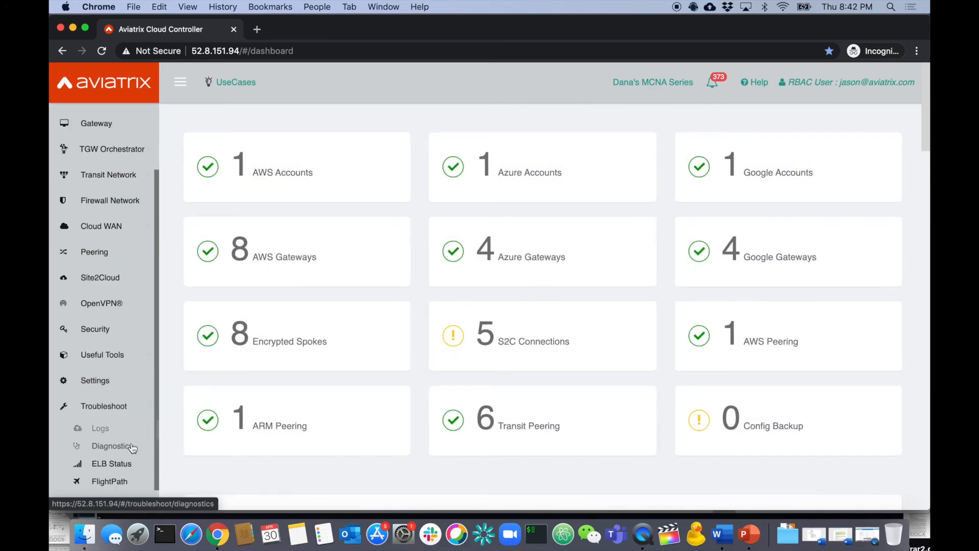
{"action": "left_click", "coordinate": [110, 446]}
{"action": "scroll", "coordinate": [414, 340], "scroll_direction": "down", "scroll_amount": 5}
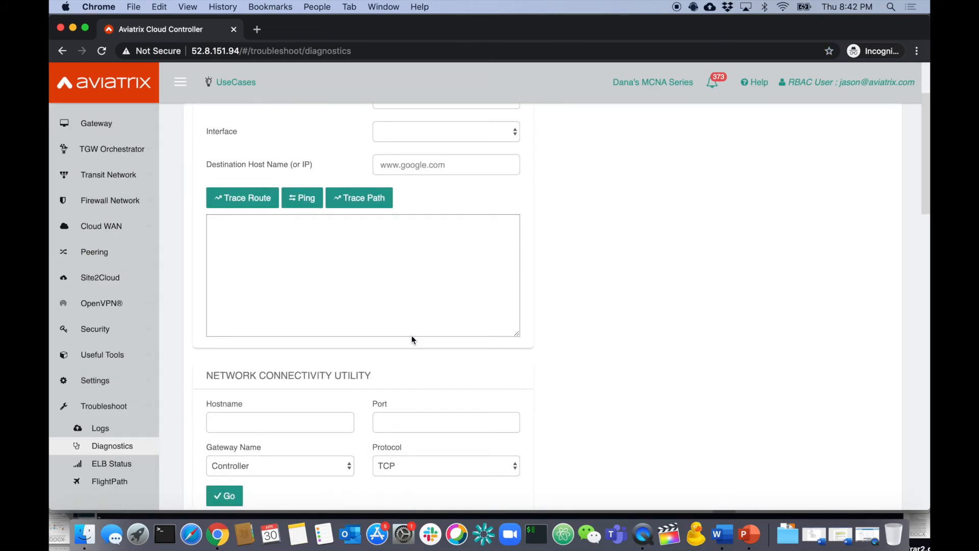
{"action": "scroll", "coordinate": [413, 339], "scroll_direction": "up", "scroll_amount": 3}
{"action": "scroll", "coordinate": [413, 340], "scroll_direction": "down", "scroll_amount": 3}
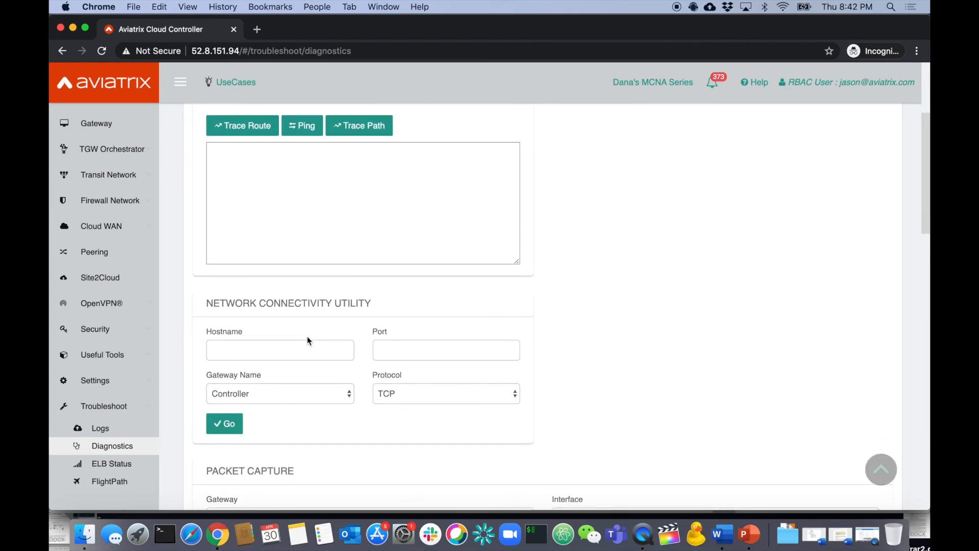
{"action": "scroll", "coordinate": [309, 338], "scroll_direction": "up", "scroll_amount": 5}
{"action": "left_click", "coordinate": [404, 214]}
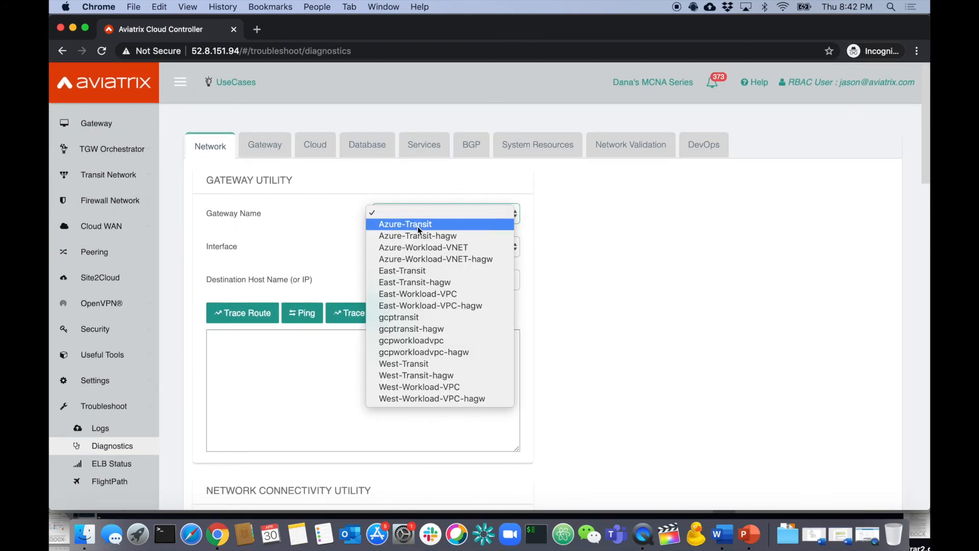
{"action": "left_click", "coordinate": [430, 363]}
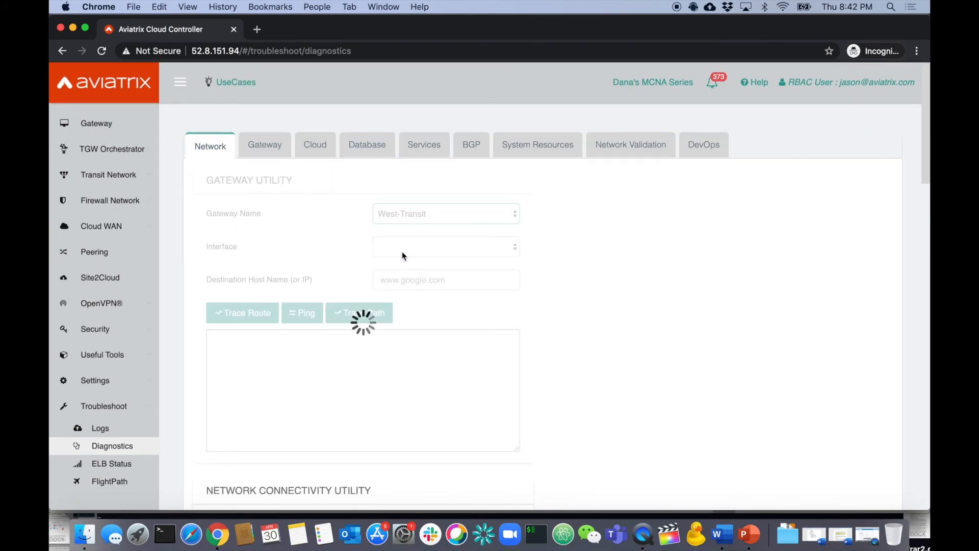
Run a traceroute and a ping to 8.8.8.8, getting 5 of 5 replies with 0% loss.
{"action": "left_click", "coordinate": [402, 282]}
{"action": "type", "text": "8.8.8.8"}
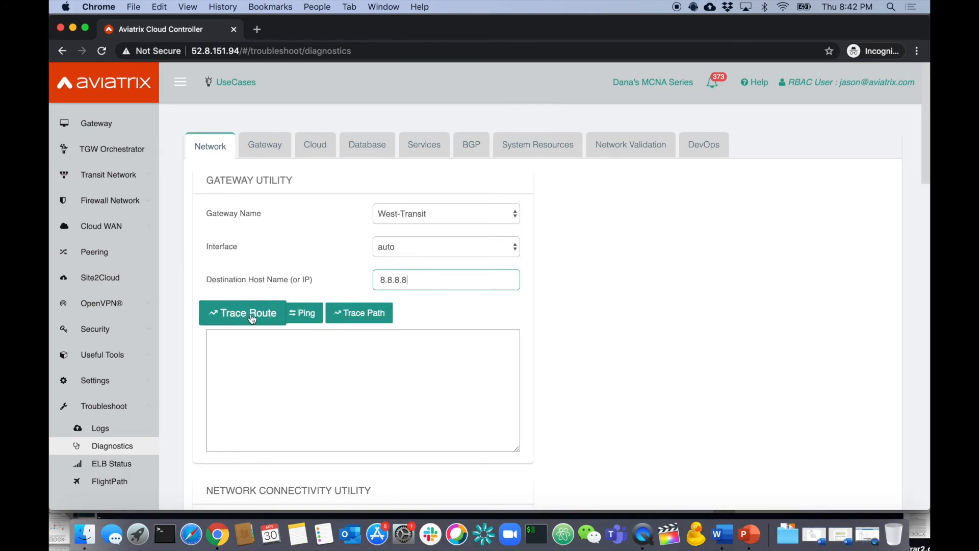
{"action": "left_click", "coordinate": [284, 311]}
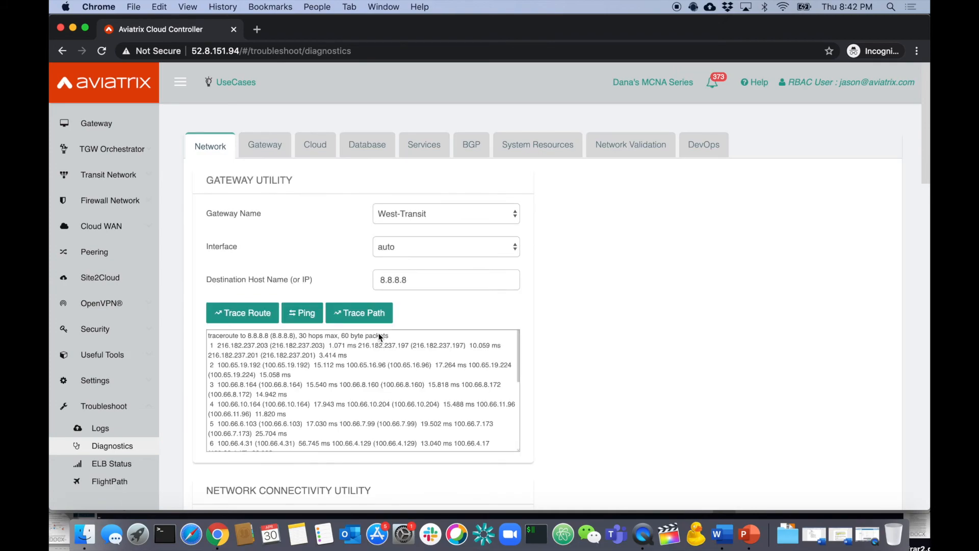
{"action": "scroll", "coordinate": [389, 380], "scroll_direction": "down", "scroll_amount": 5}
{"action": "scroll", "coordinate": [389, 380], "scroll_direction": "up", "scroll_amount": 5}
{"action": "left_click", "coordinate": [310, 317]}
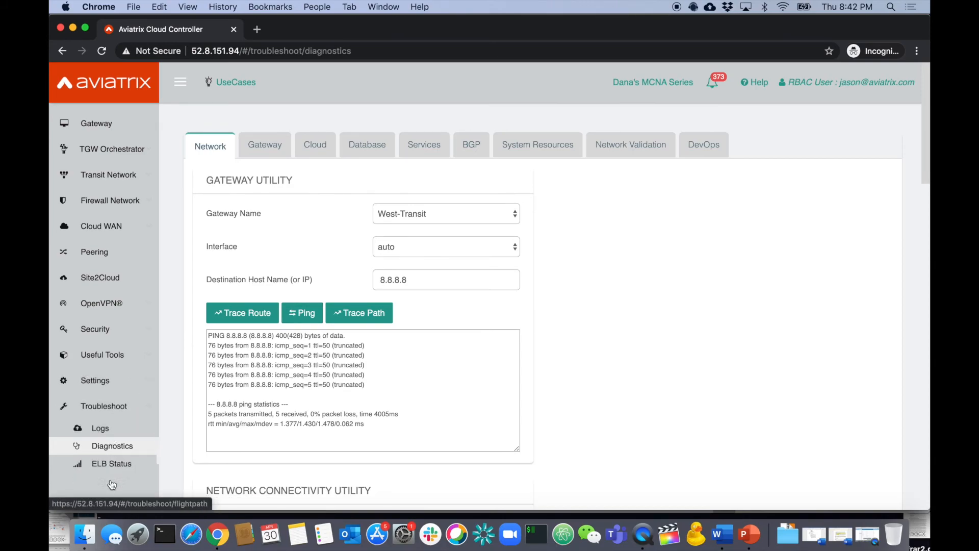
{"action": "left_click", "coordinate": [115, 410]}
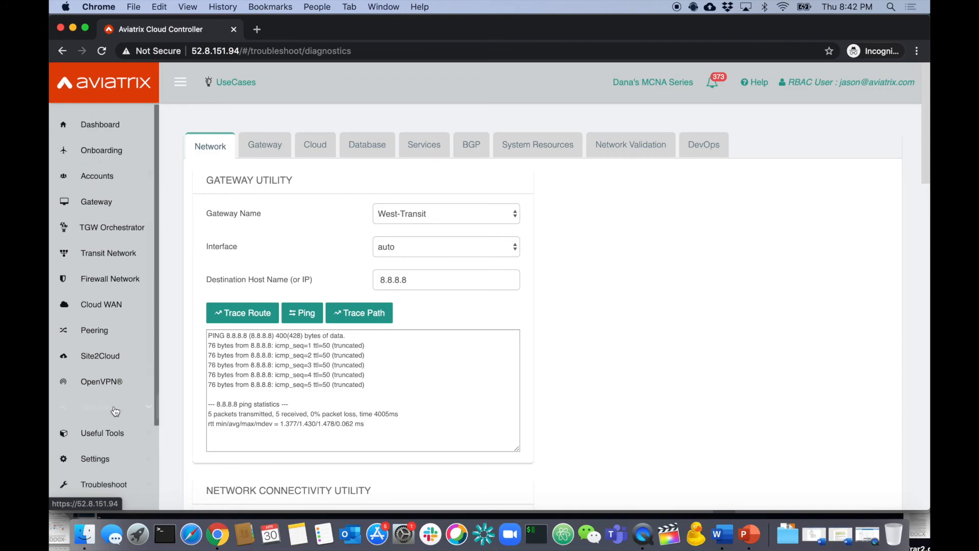
Start a new Azure ARM gateway named azuretest, keeping the current public subnet.
{"action": "left_click", "coordinate": [111, 206]}
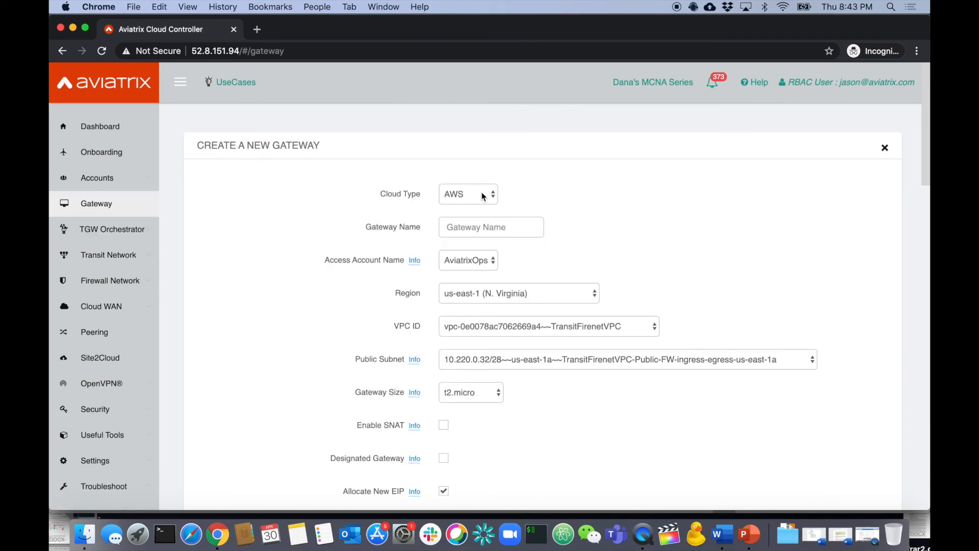
{"action": "left_click", "coordinate": [483, 196]}
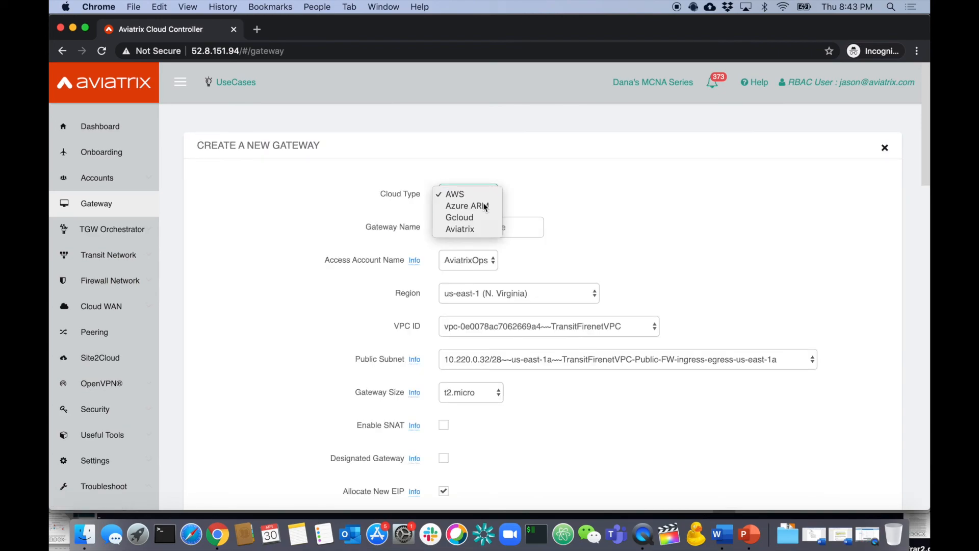
{"action": "left_click", "coordinate": [487, 206]}
{"action": "left_click", "coordinate": [485, 227]}
{"action": "type", "text": "azuretest"}
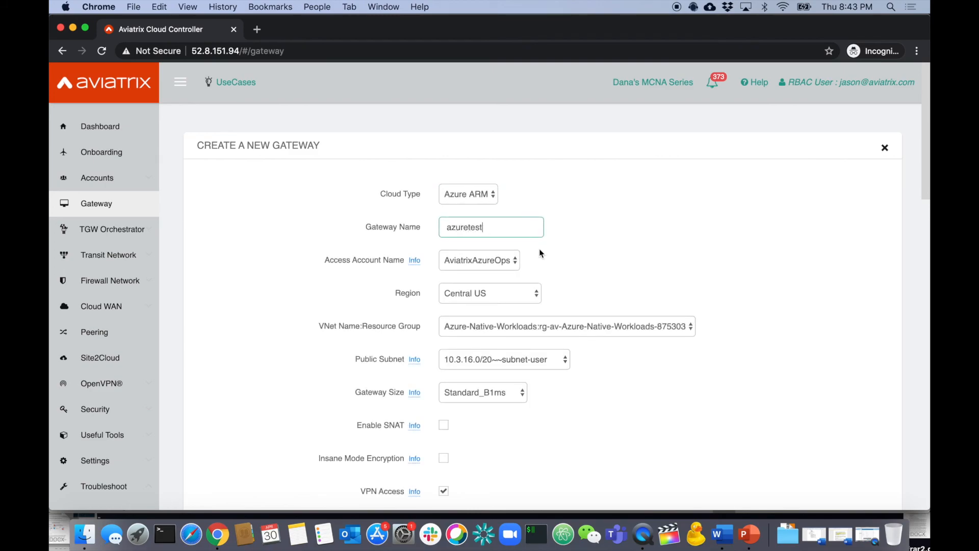
{"action": "left_click", "coordinate": [508, 366]}
{"action": "left_click", "coordinate": [646, 374]}
Disable VPN access and try creating it, dismiss the not-authorized error, then open FlightPath.
{"action": "scroll", "coordinate": [574, 380], "scroll_direction": "down", "scroll_amount": 5}
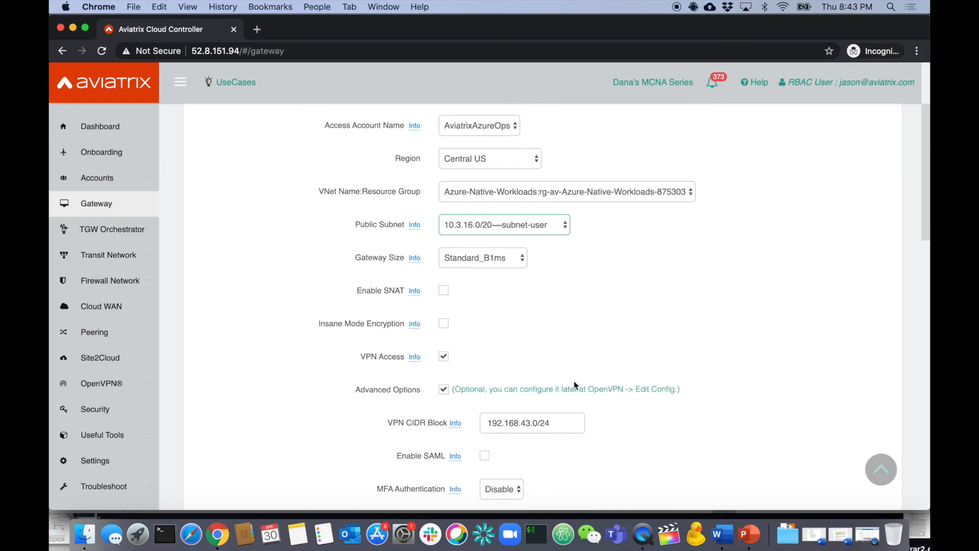
{"action": "scroll", "coordinate": [574, 380], "scroll_direction": "down", "scroll_amount": 1}
{"action": "left_click", "coordinate": [444, 363]}
{"action": "left_click", "coordinate": [443, 331]}
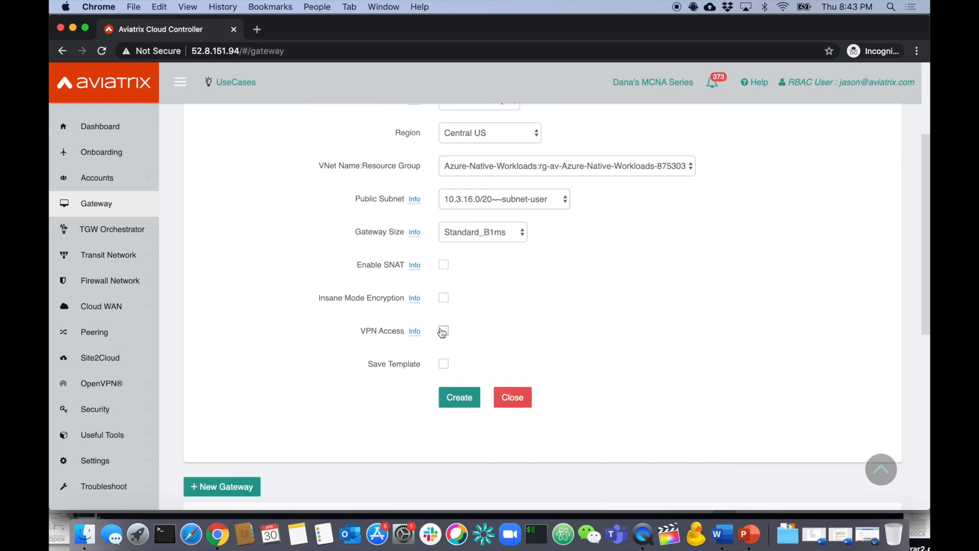
{"action": "left_click", "coordinate": [460, 403]}
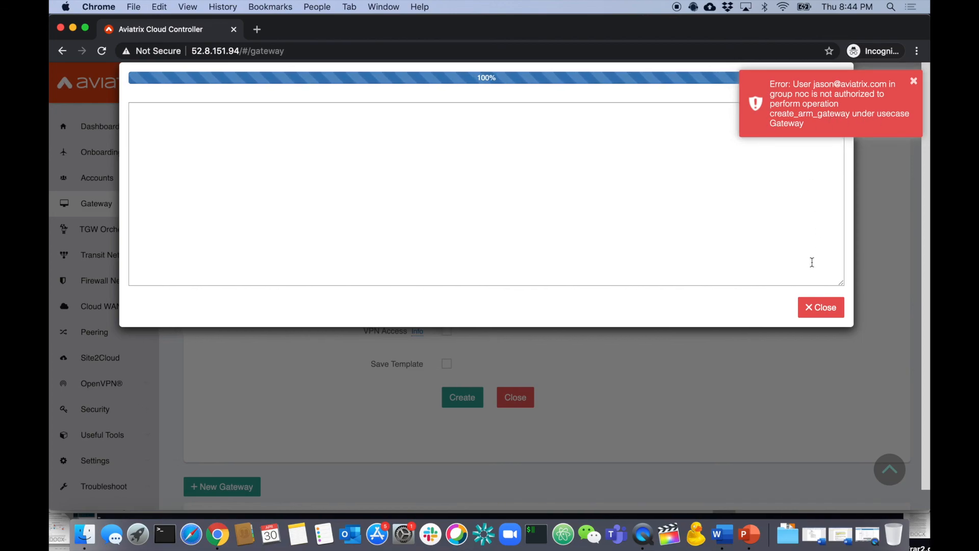
{"action": "left_click", "coordinate": [913, 81]}
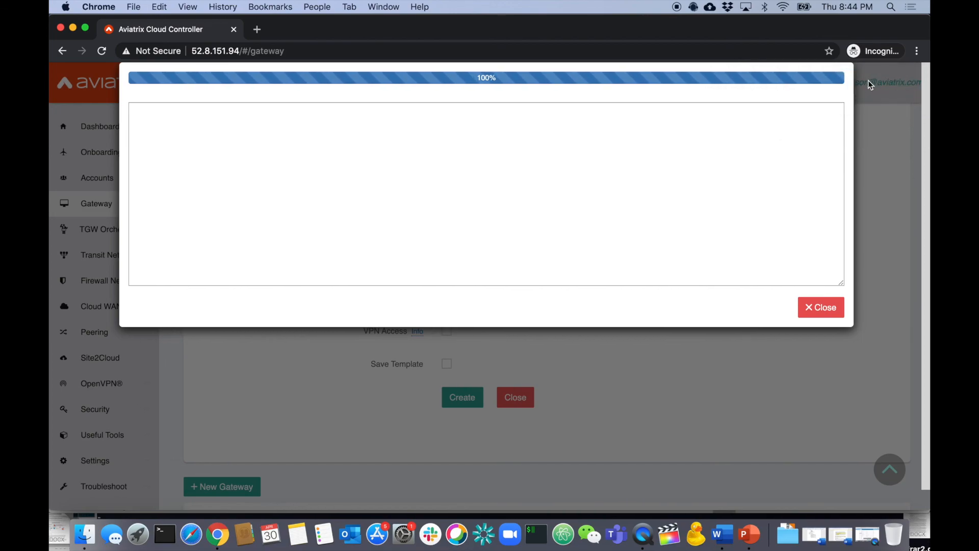
{"action": "left_click", "coordinate": [839, 305]}
{"action": "left_click", "coordinate": [104, 486]}
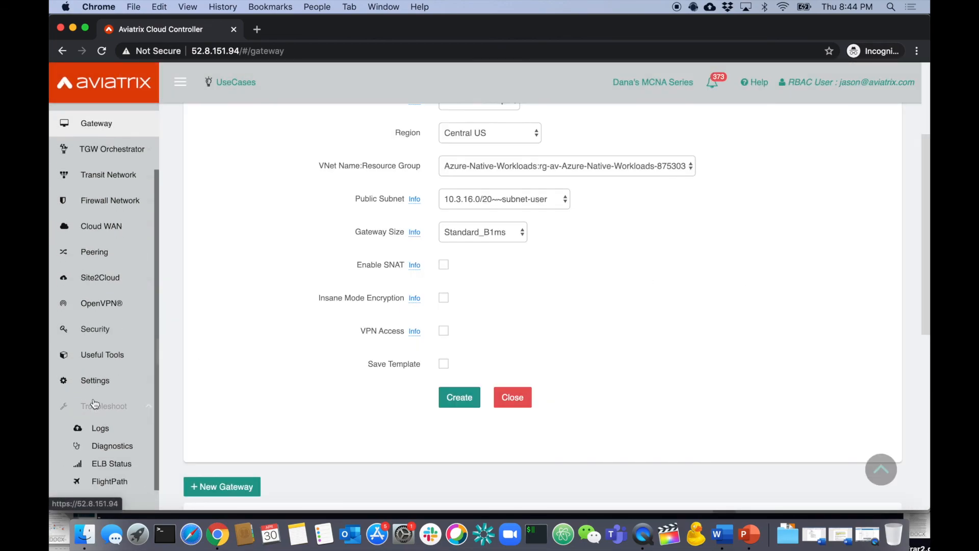
{"action": "left_click", "coordinate": [124, 482]}
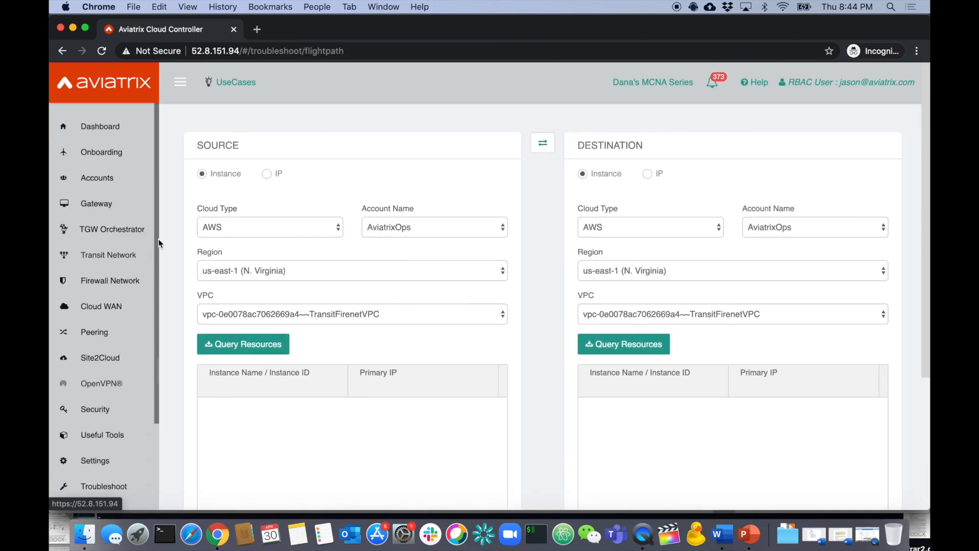